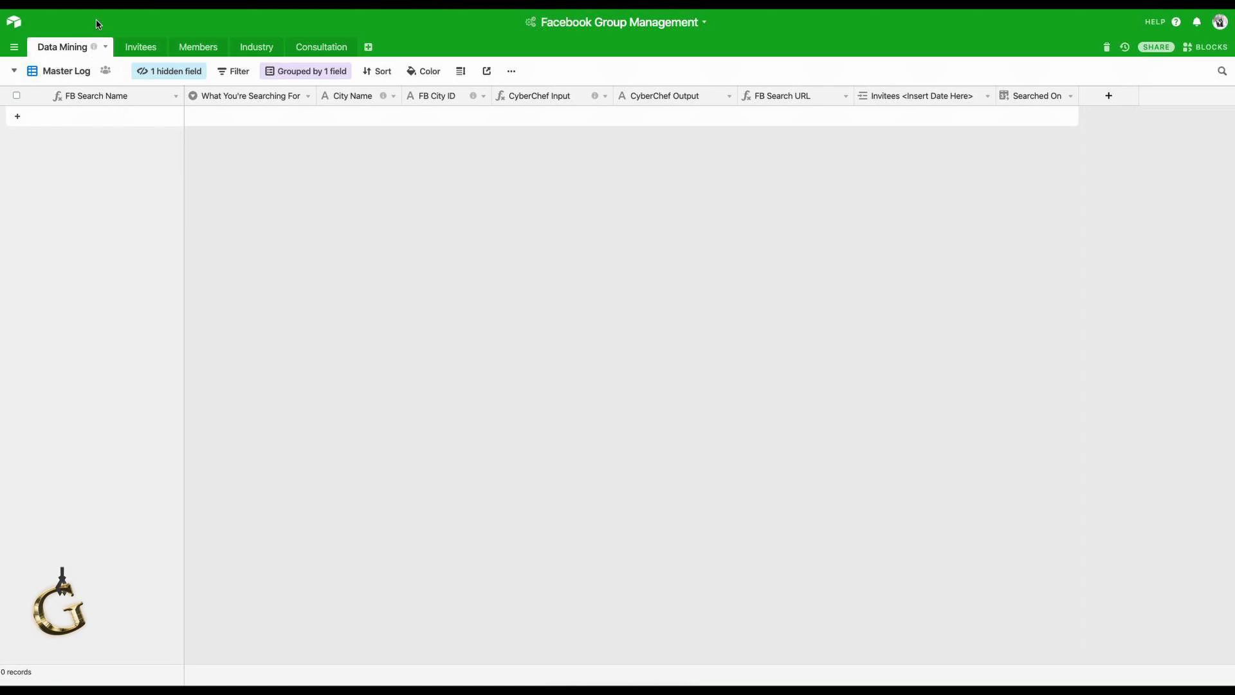
Read the descriptions of the Data Mining tab and the FB City ID and CyberChef Input fields.
mouse_move(95, 48)
mouse_move(472, 96)
mouse_move(596, 97)
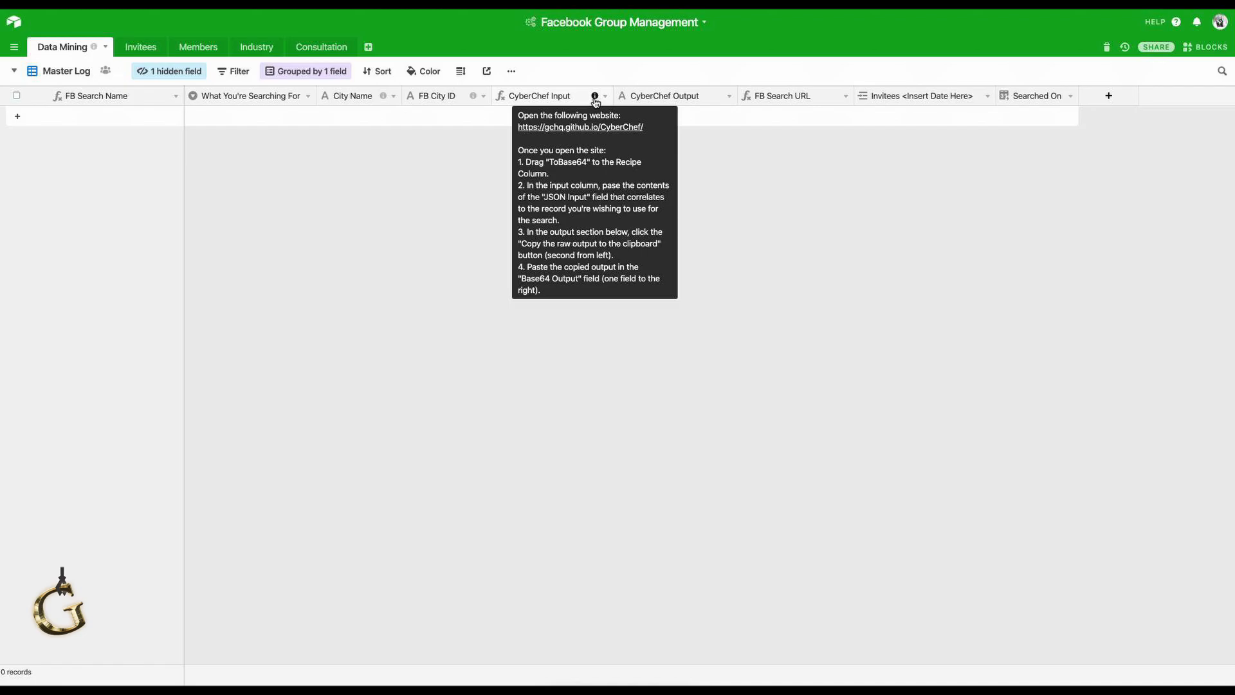
left_click(594, 98)
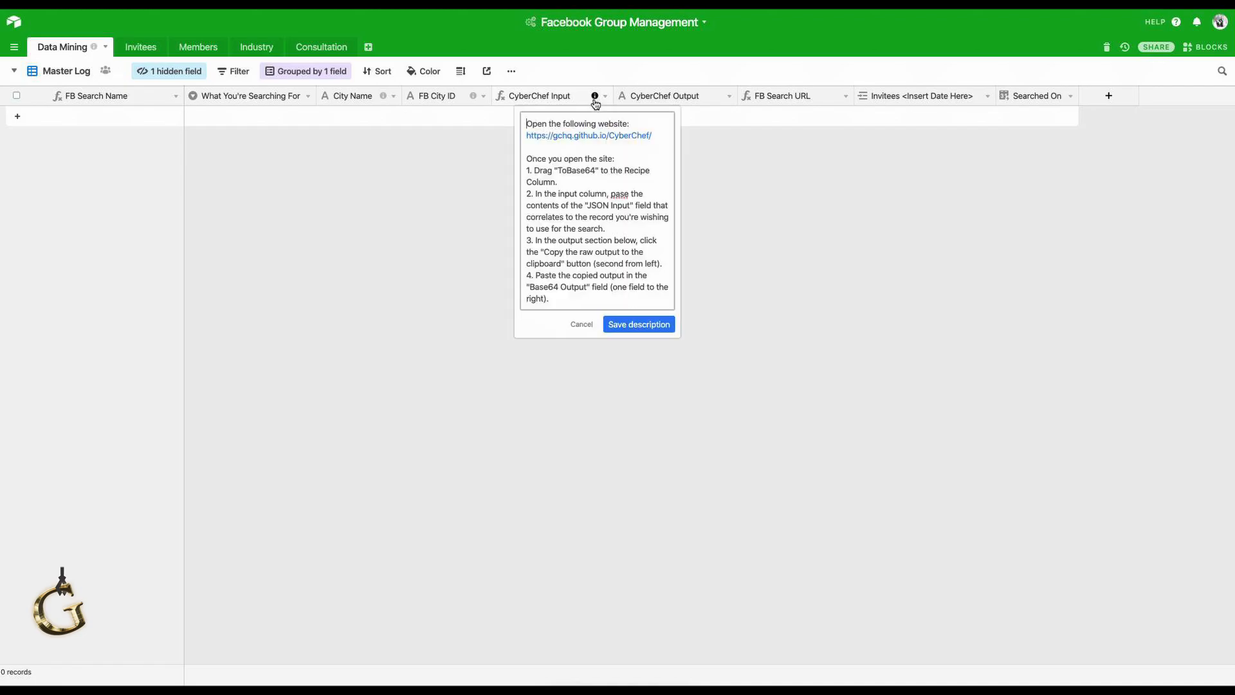
left_click(592, 136)
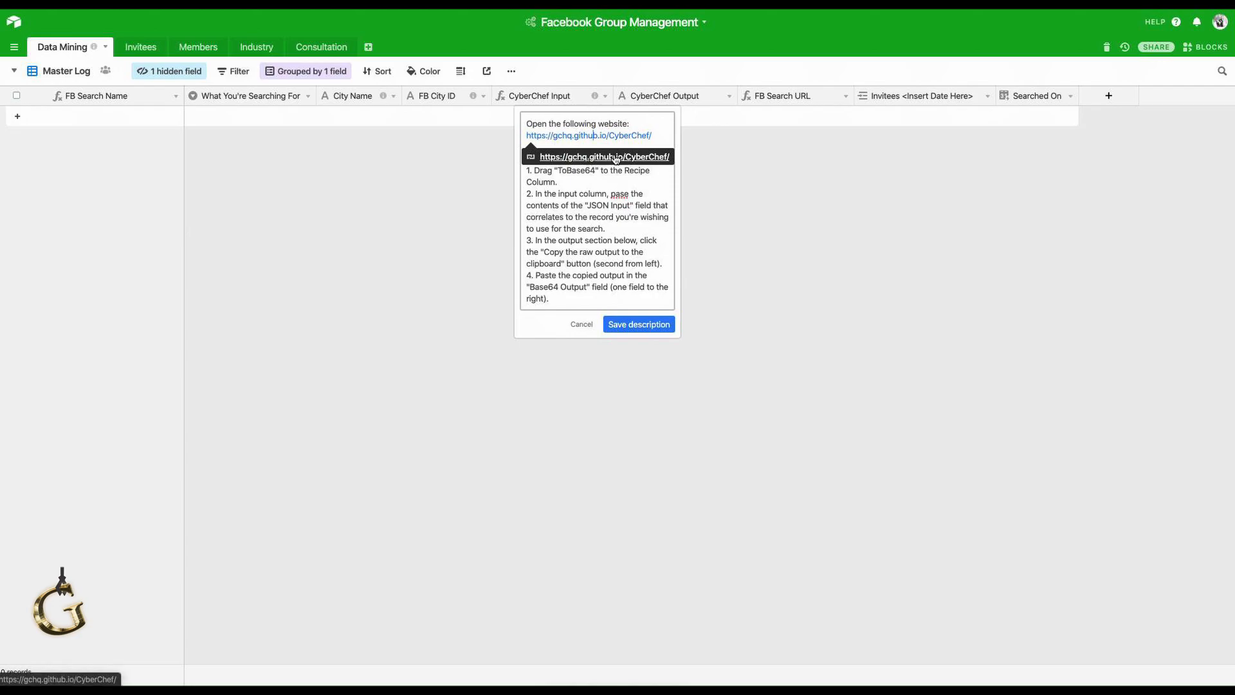
left_click(583, 325)
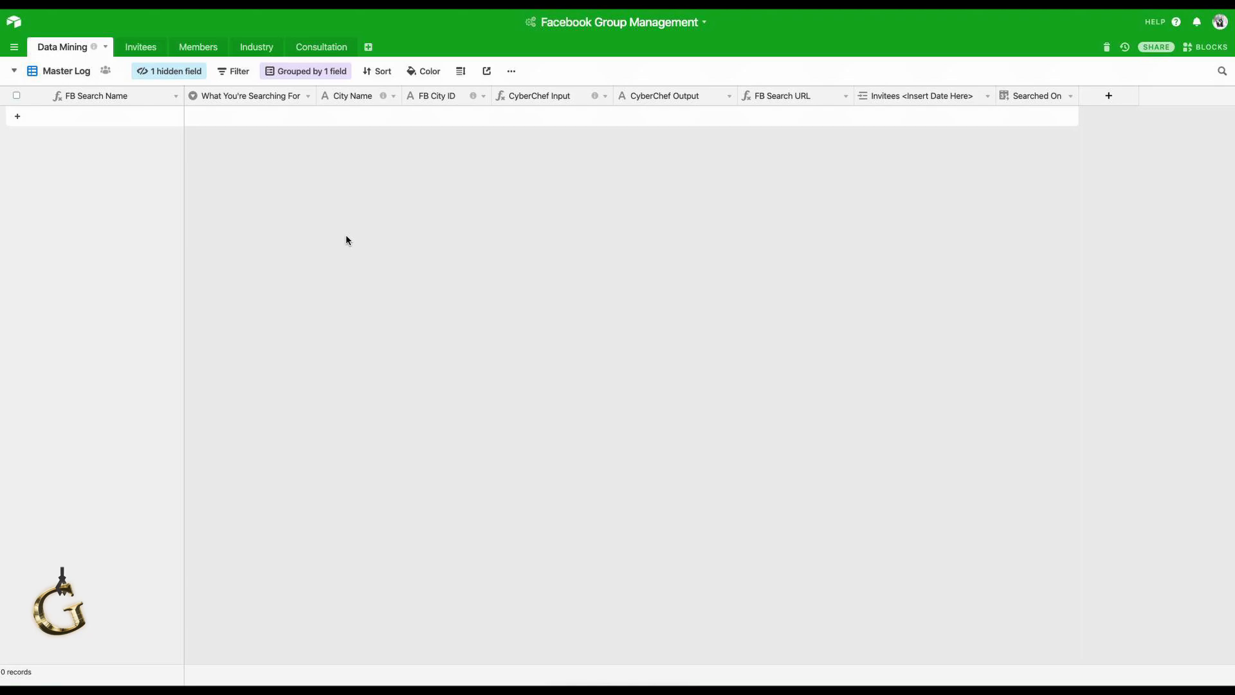
Add a first record dated 3/9/2020 and bring up its What You're Searching For options.
left_click(236, 126)
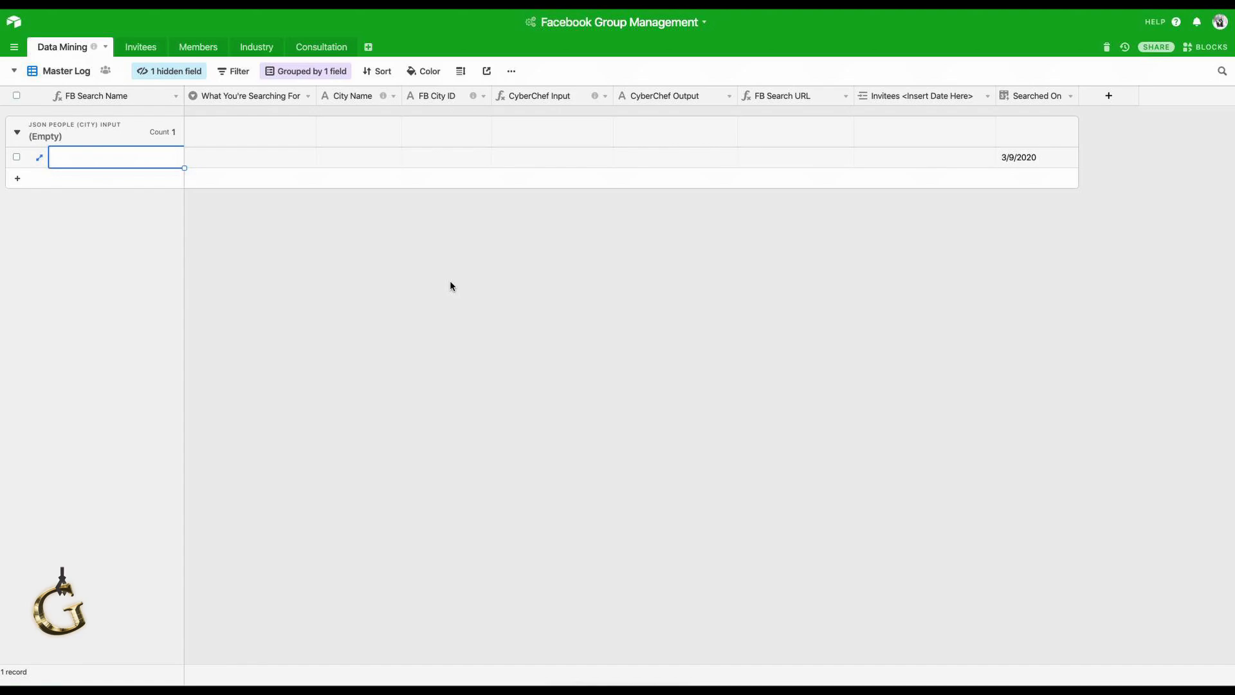
left_click(270, 158)
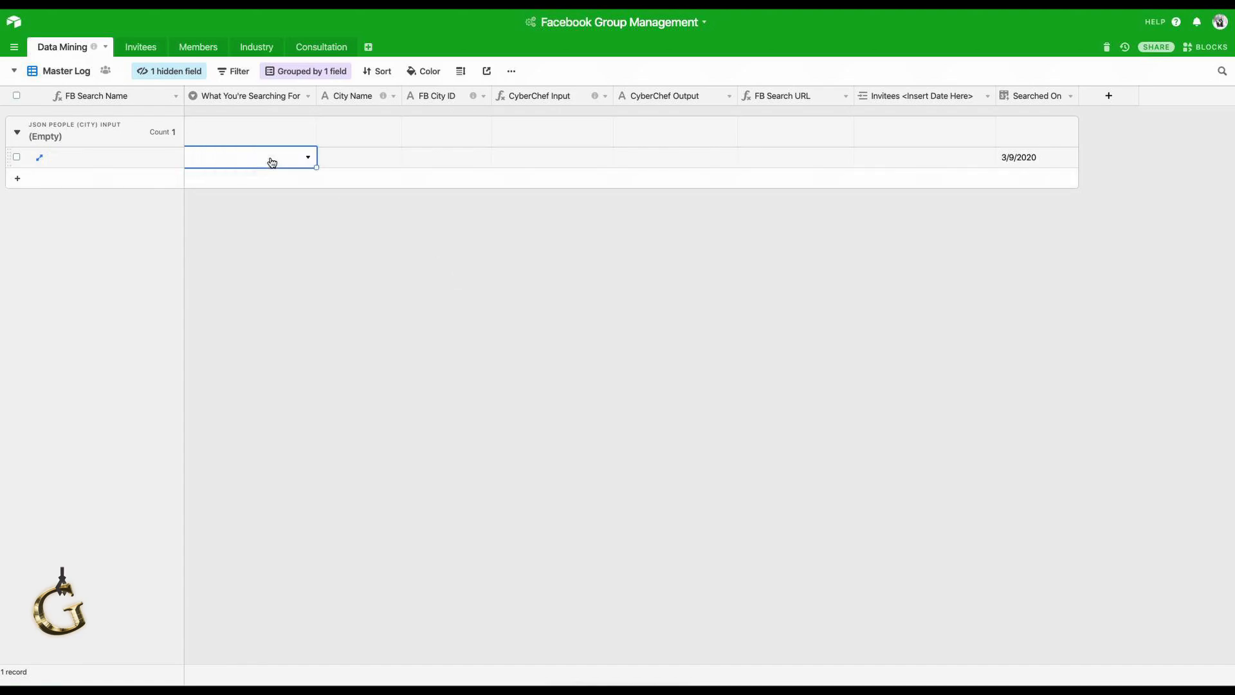
left_click(308, 159)
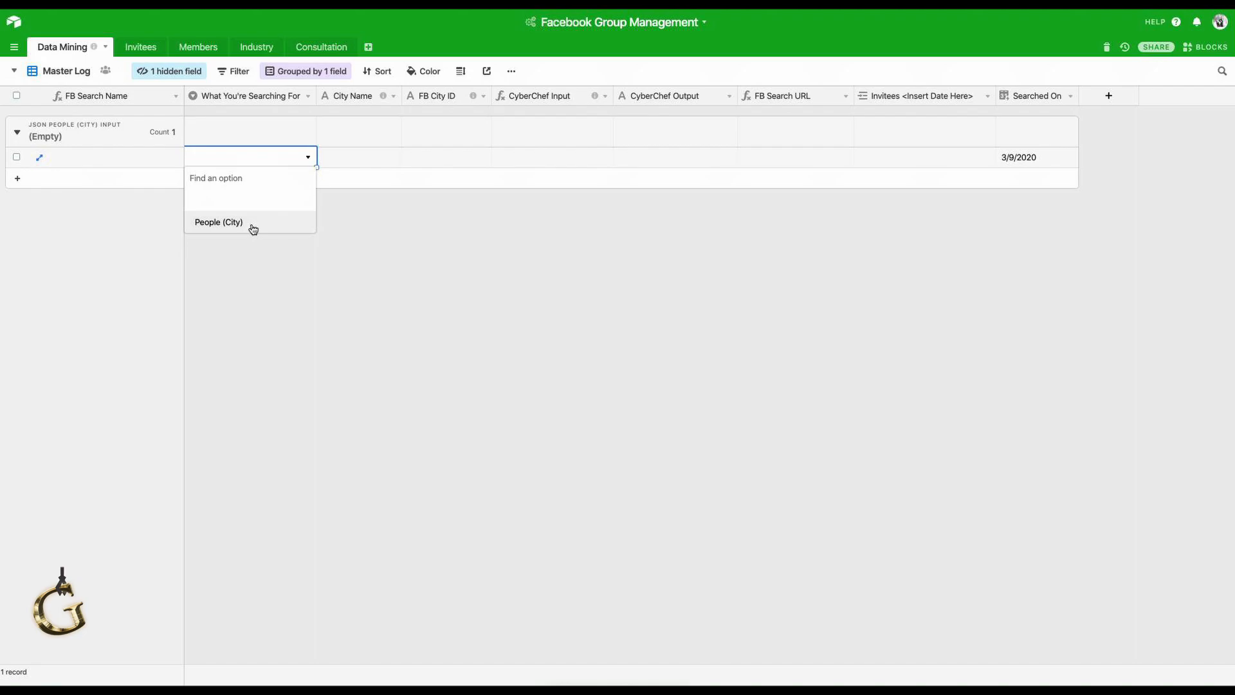
Set the record's search type to People (City) and its City Name to Cincinnati.
left_click(253, 227)
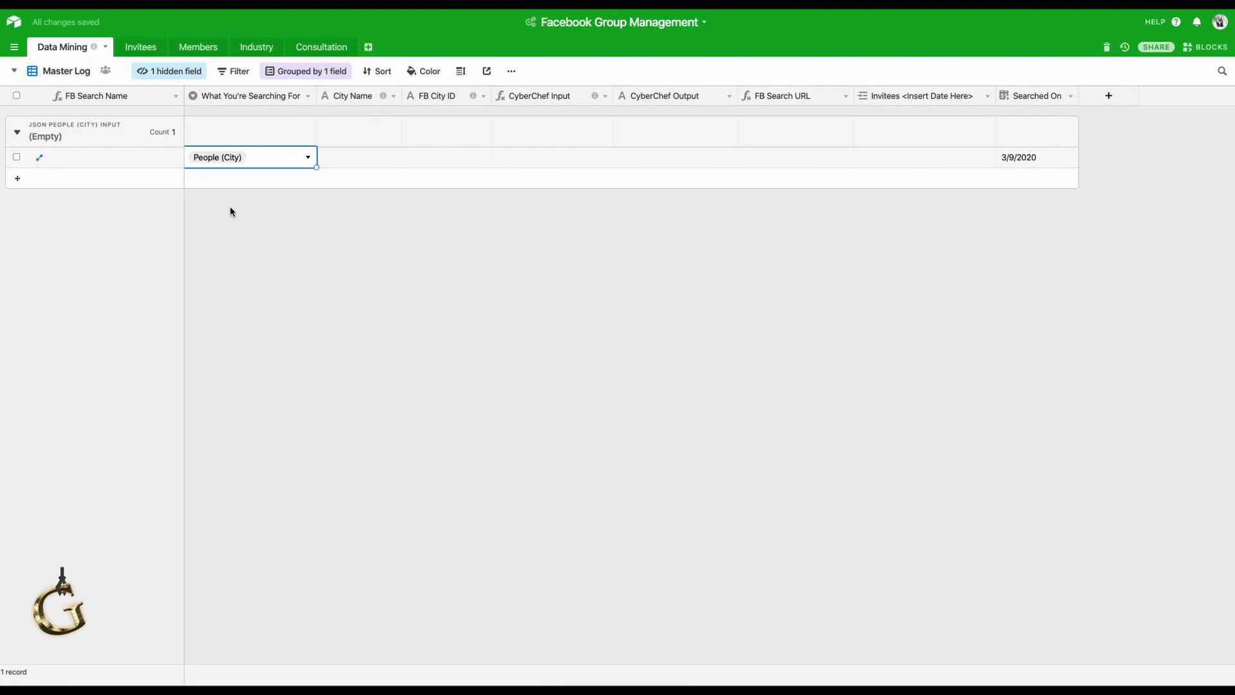
left_click(346, 161)
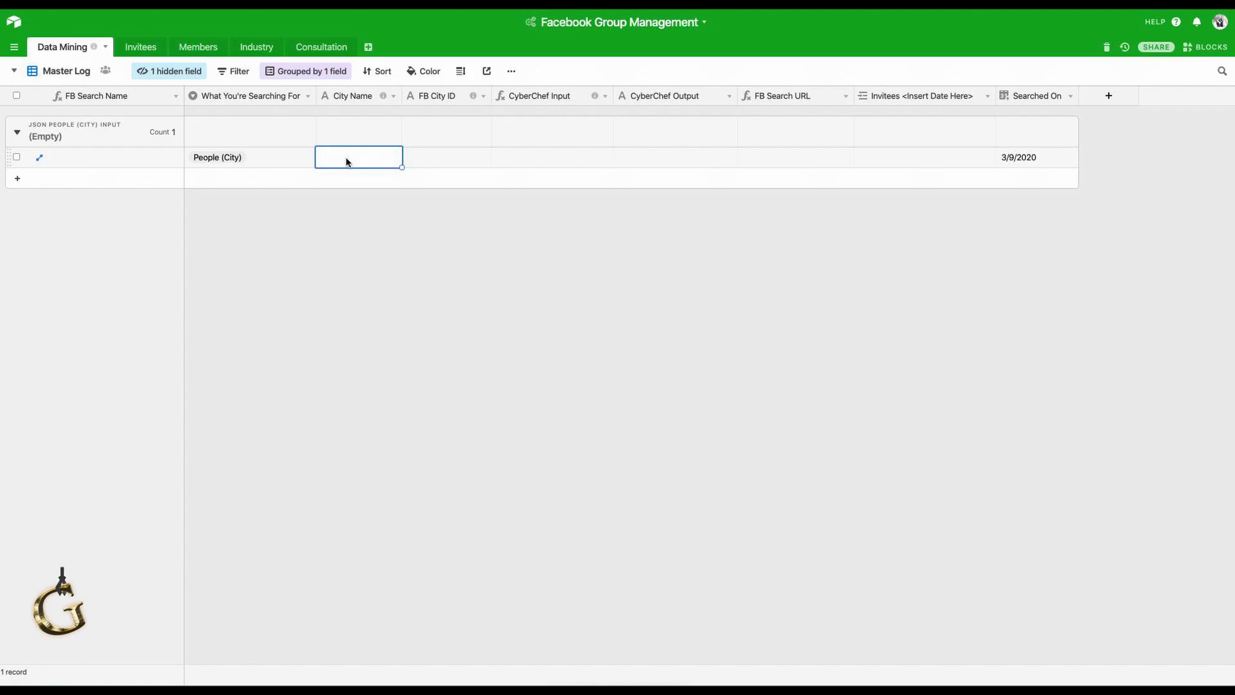
type("Cincinnati")
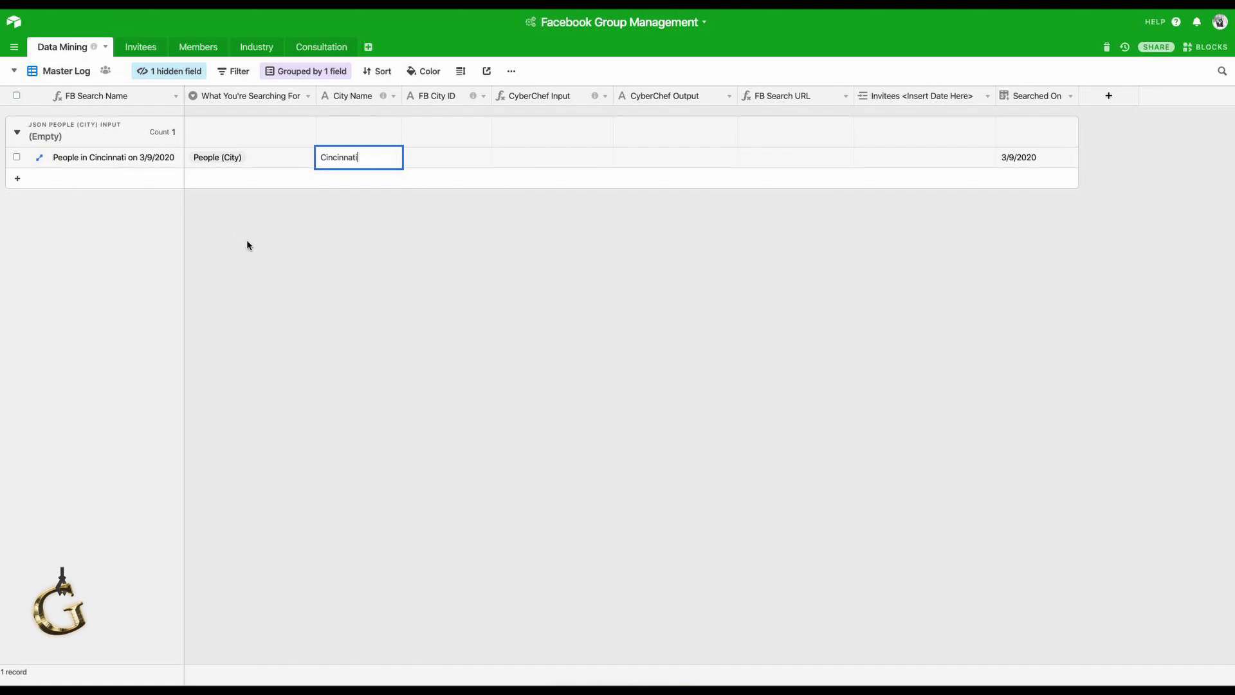
left_click(423, 161)
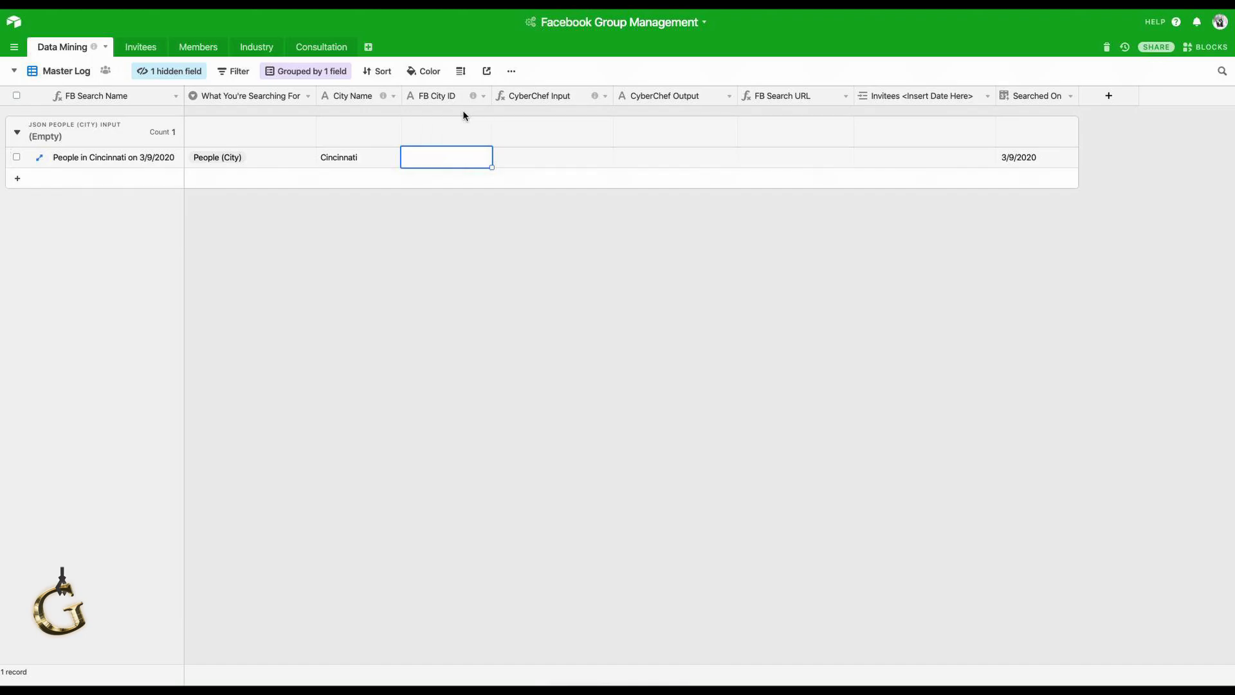
mouse_move(474, 97)
key("ctrl+v")
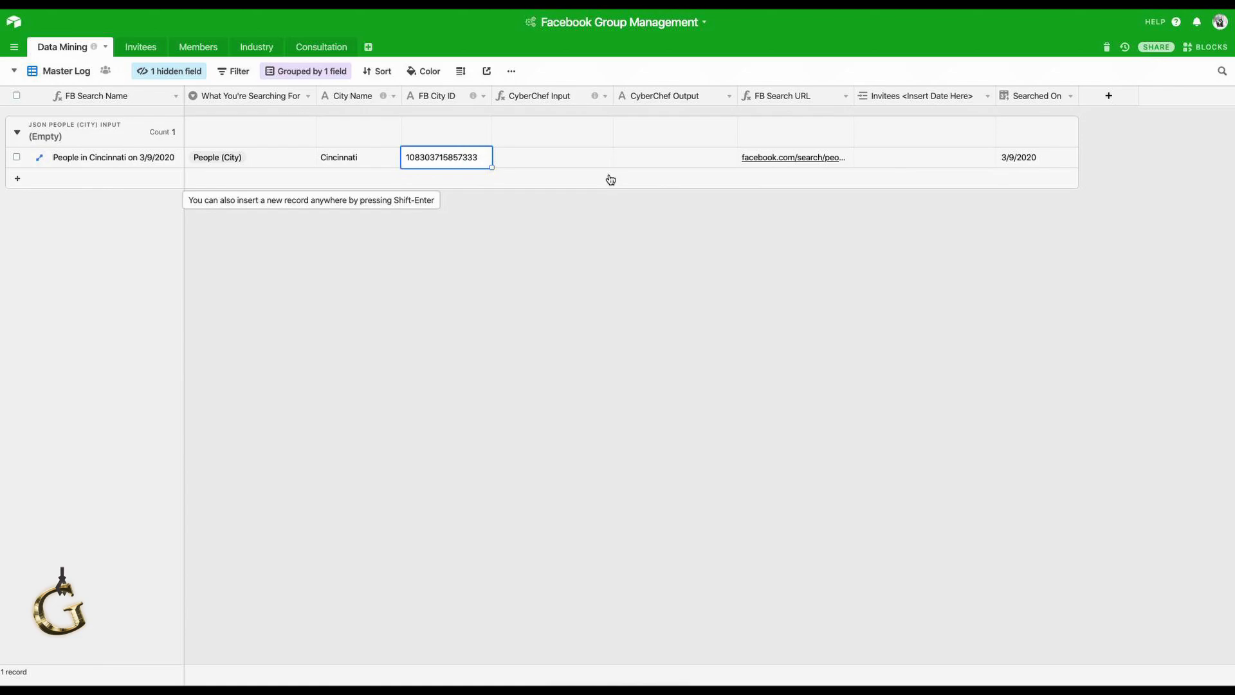
left_click(611, 179)
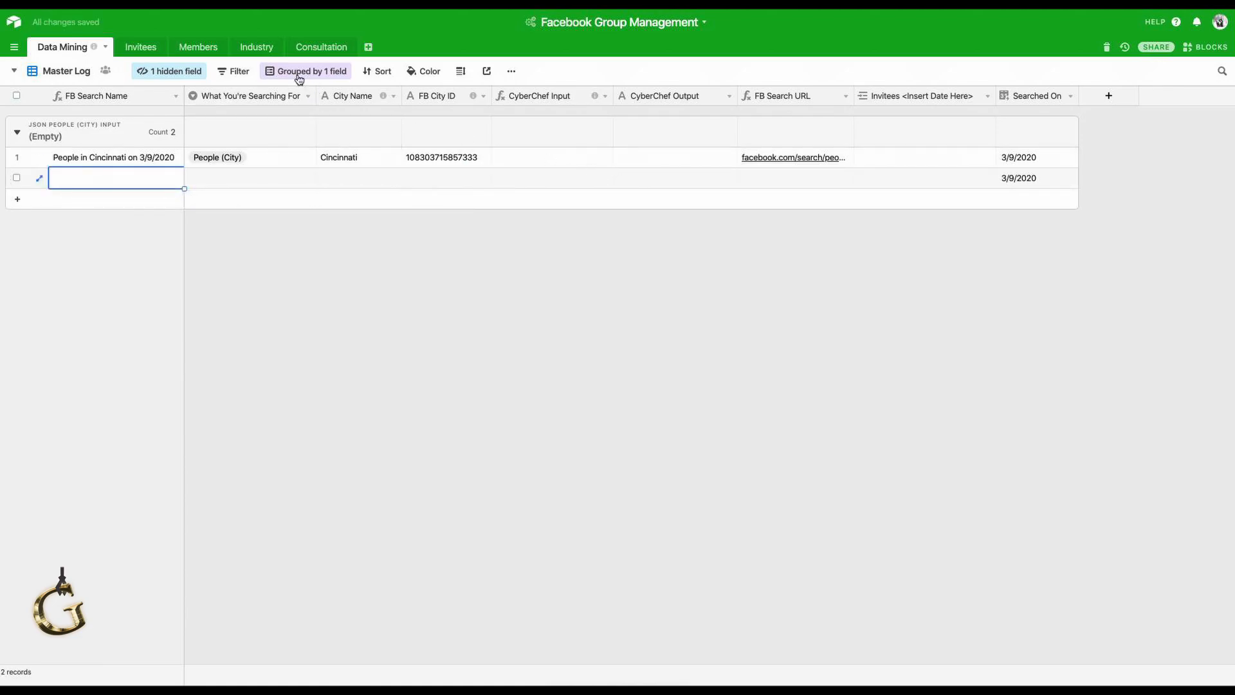
Unhide the JSON People (City) Input field and paste the city JSON into it.
left_click(192, 74)
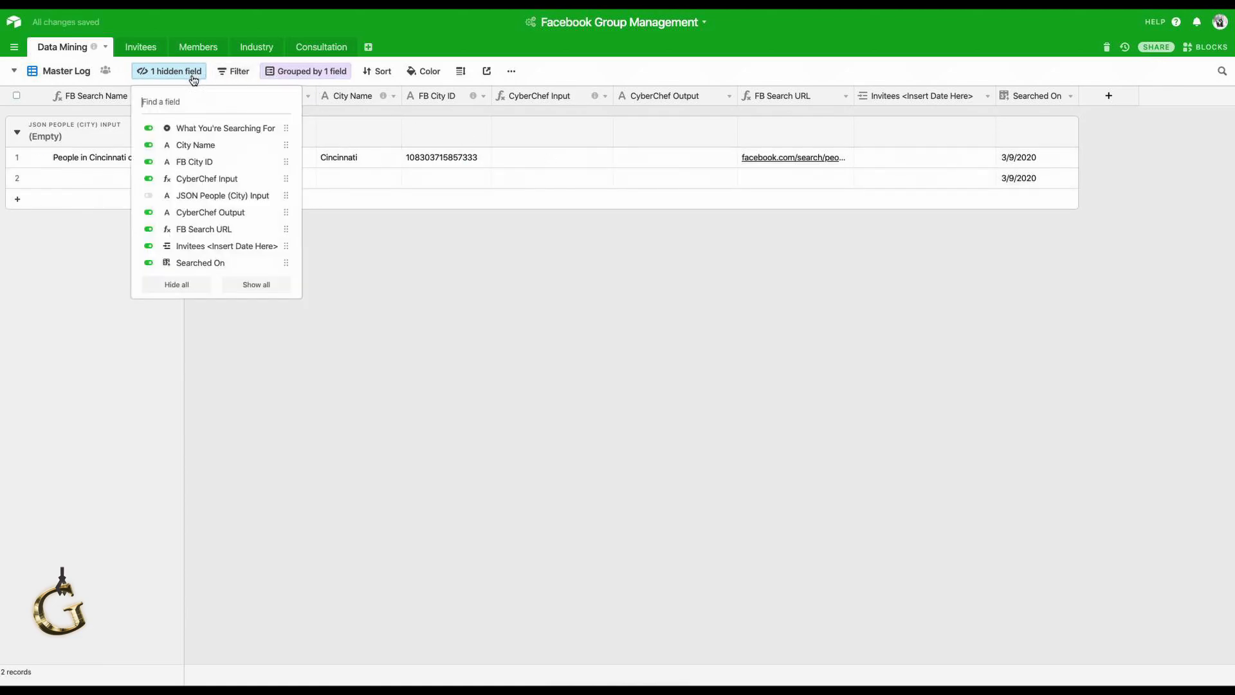
left_click(197, 195)
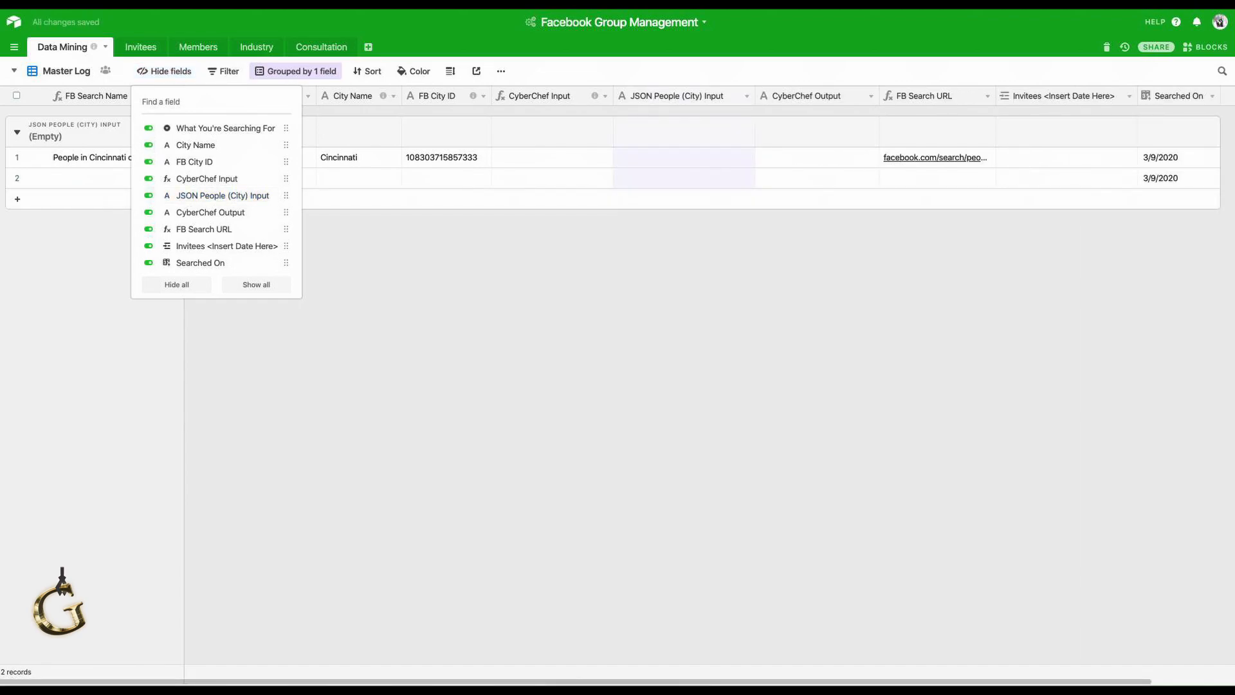
left_click(669, 161)
left_click(669, 158)
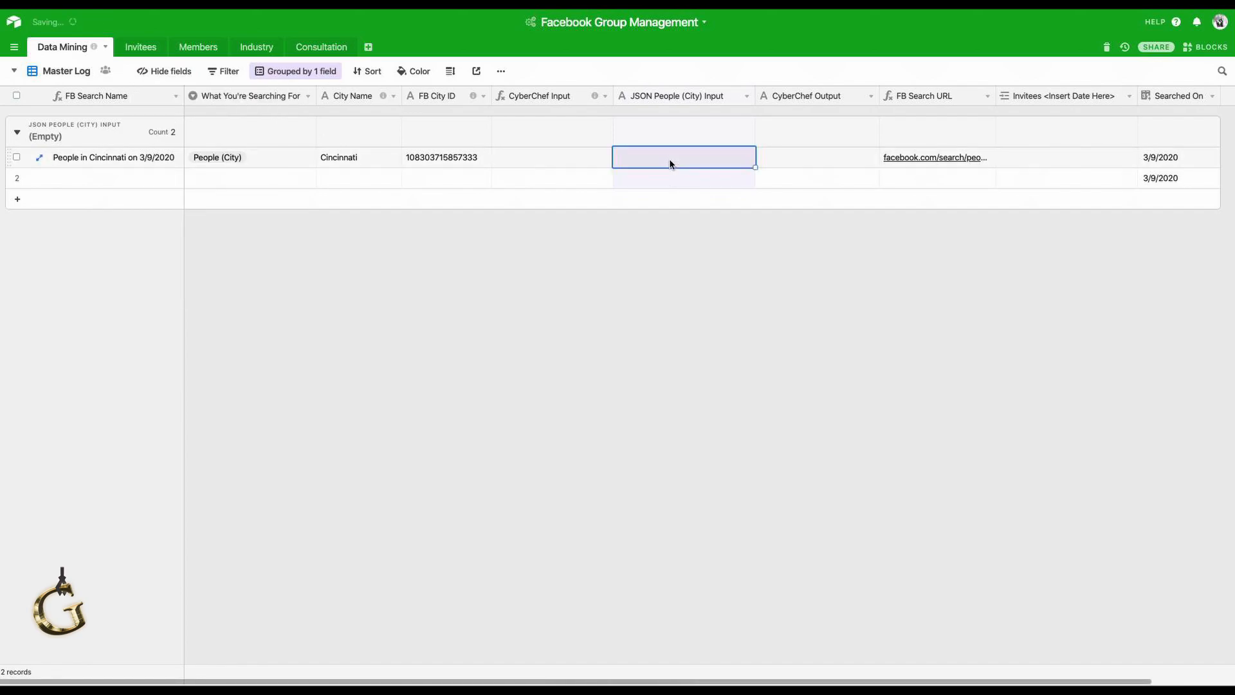
key("ctrl+v")
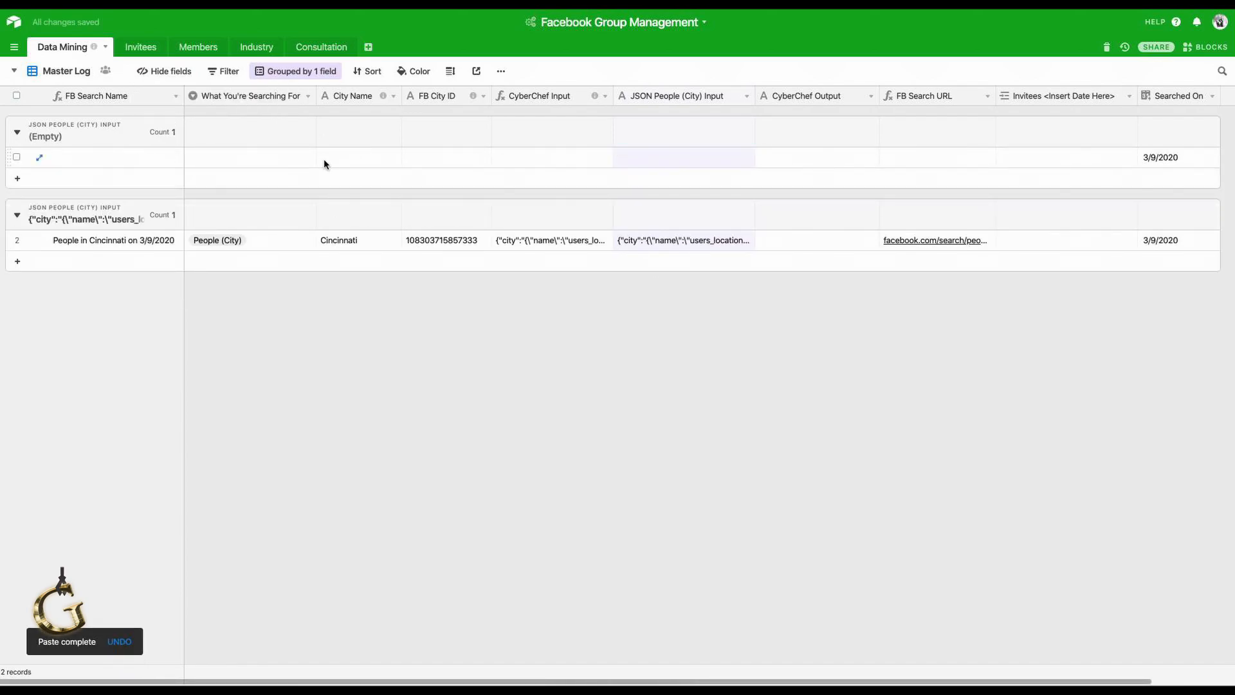
Delete the empty record and hide the JSON People (City) Input field again.
right_click(323, 159)
left_click(357, 311)
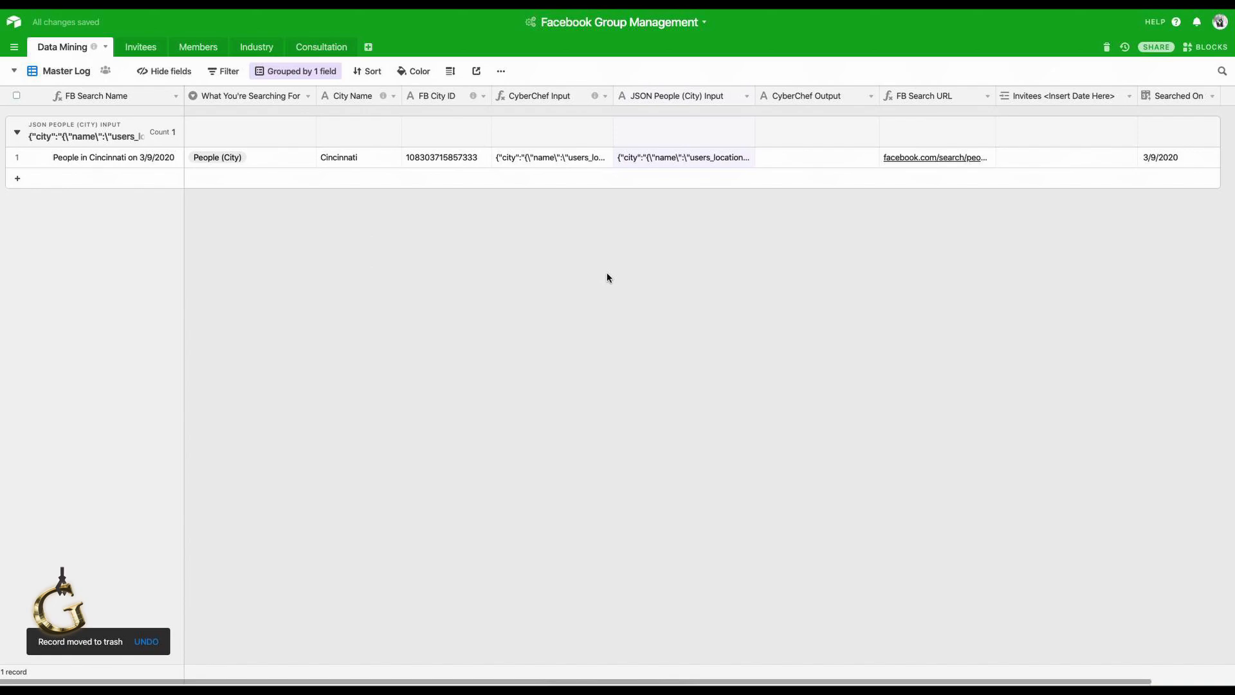
right_click(687, 97)
left_click(662, 333)
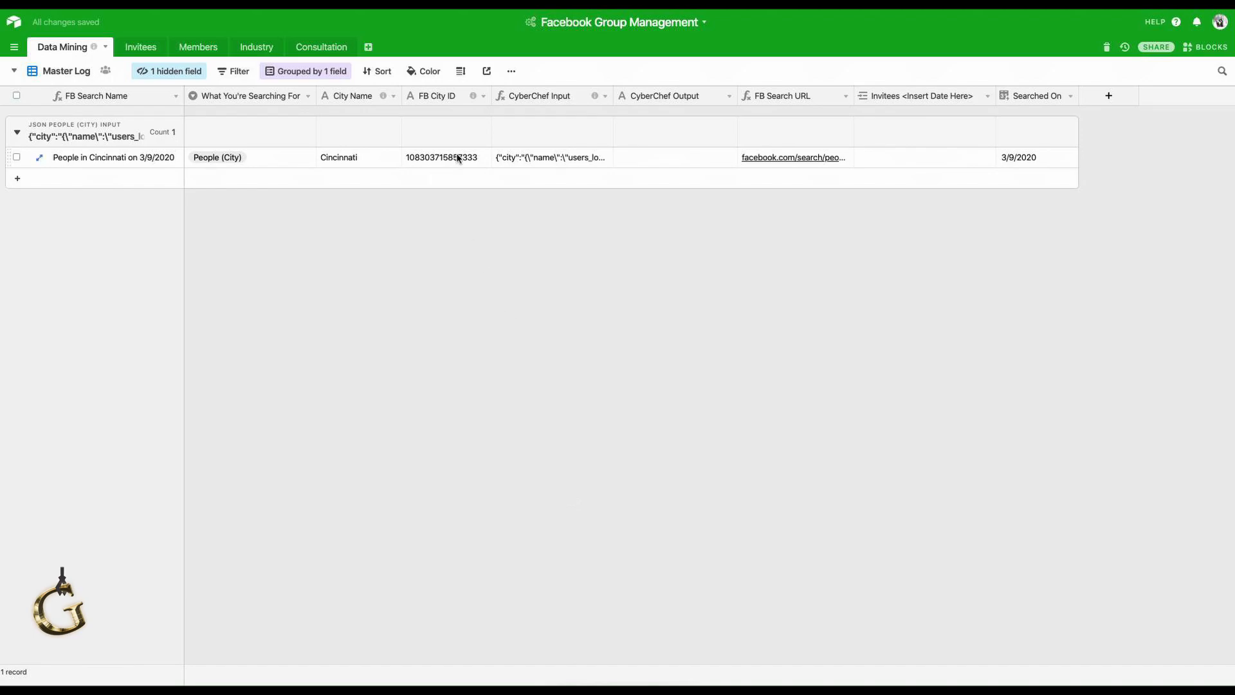
Expand the Cincinnati record's CyberChef Input cell and copy its JSON text.
left_click(523, 159)
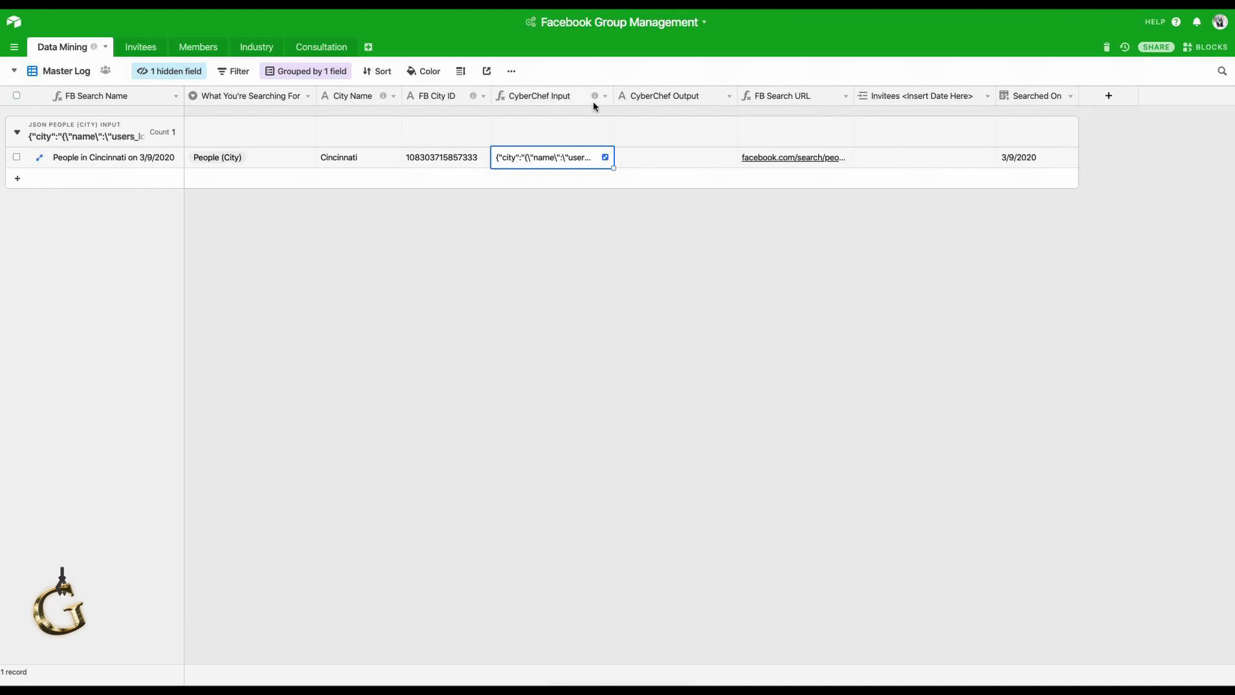
mouse_move(594, 98)
left_click(605, 158)
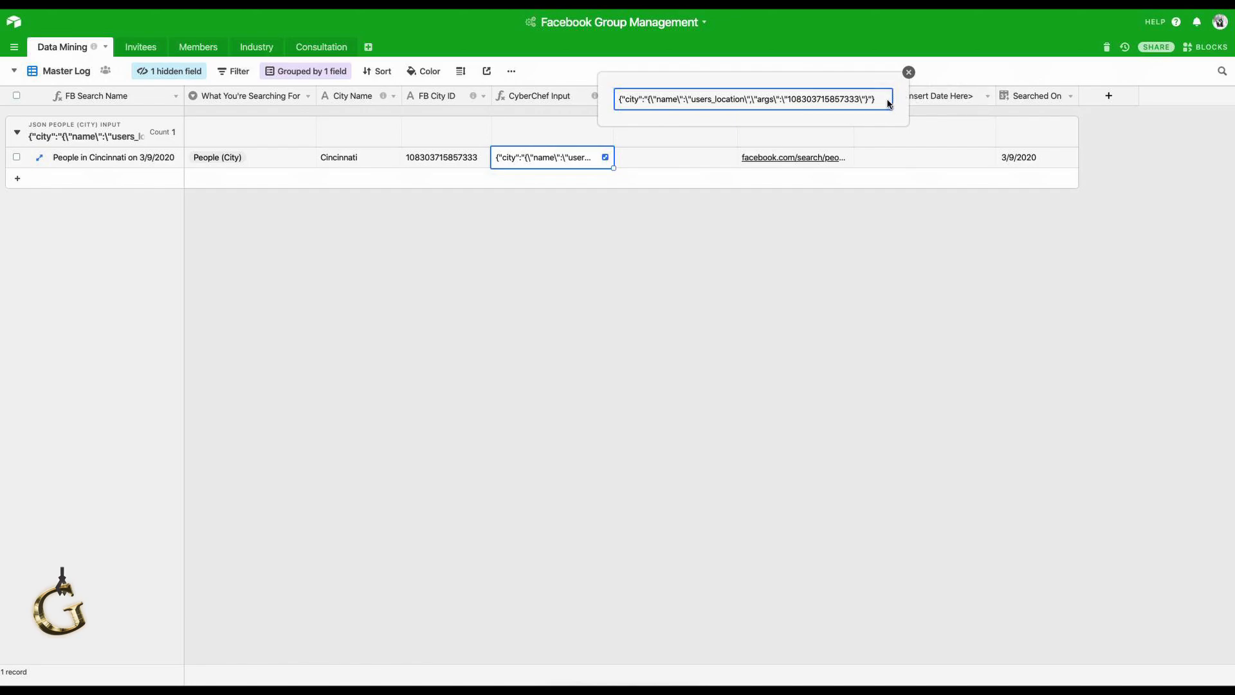
left_click_drag(879, 100, 620, 103)
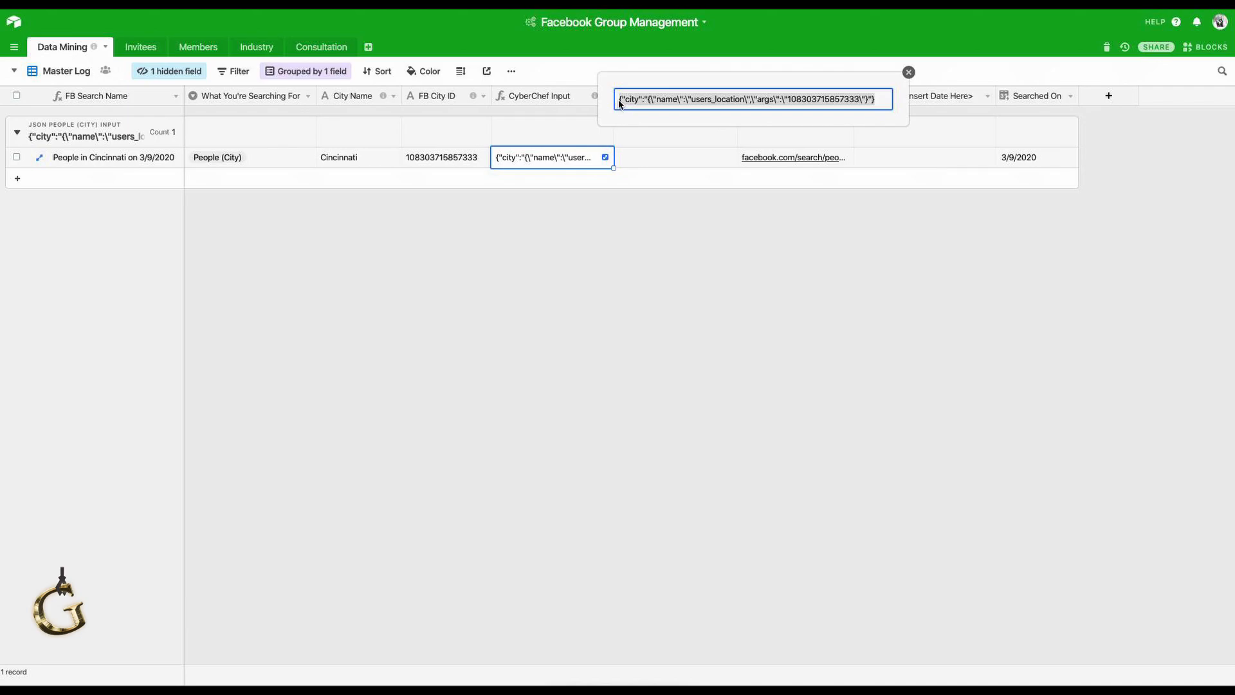
left_click(909, 73)
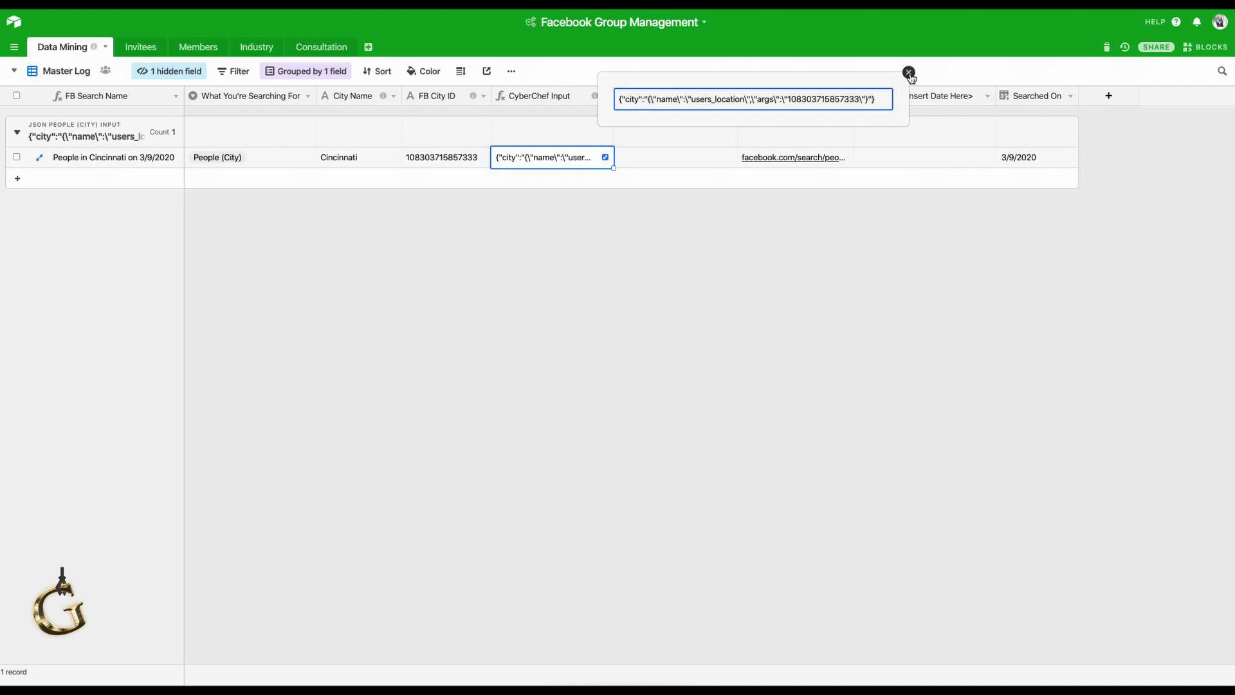
Follow the CyberChef link in the CyberChef Input field's description.
left_click(594, 95)
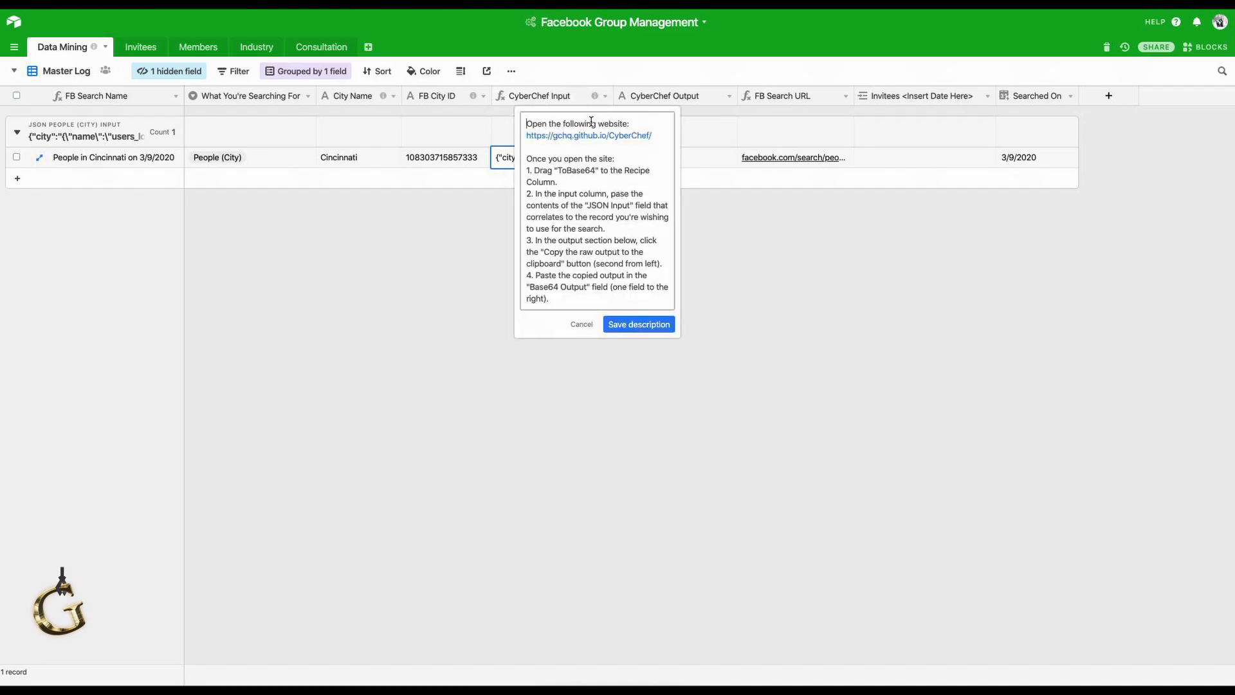
left_click(587, 136)
left_click(590, 159)
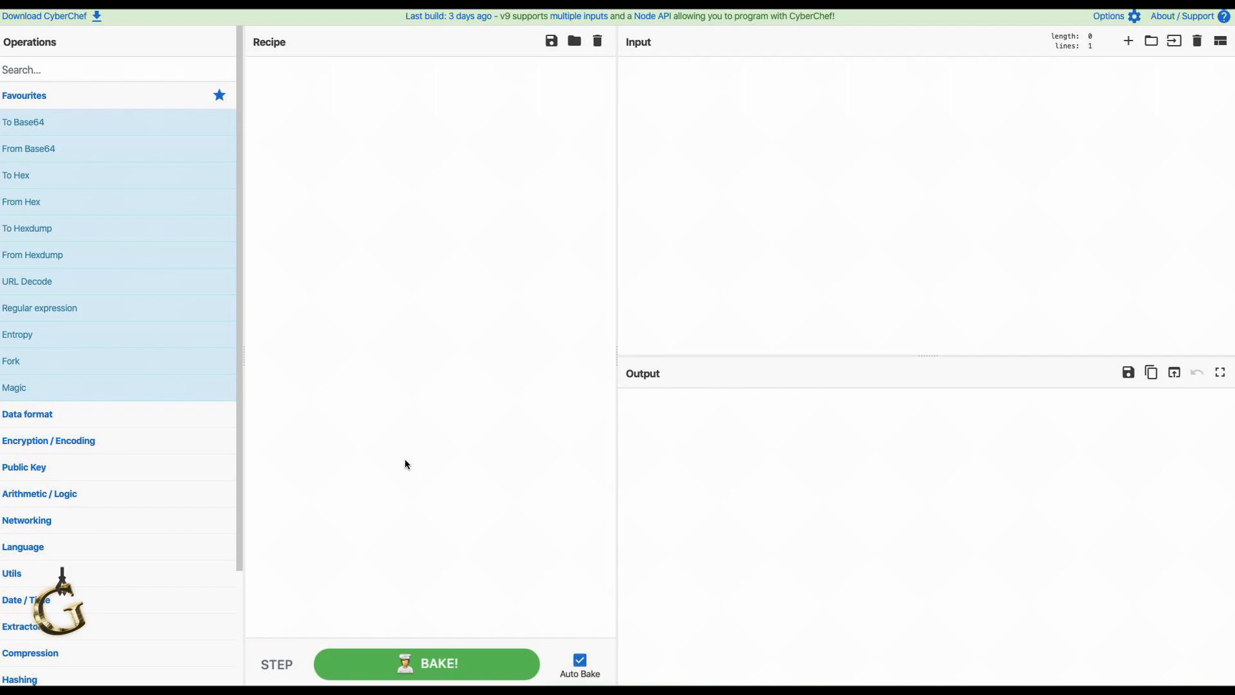
Add To Base64 from Favourites to the CyberChef recipe and focus the Input pane.
mouse_move(47, 122)
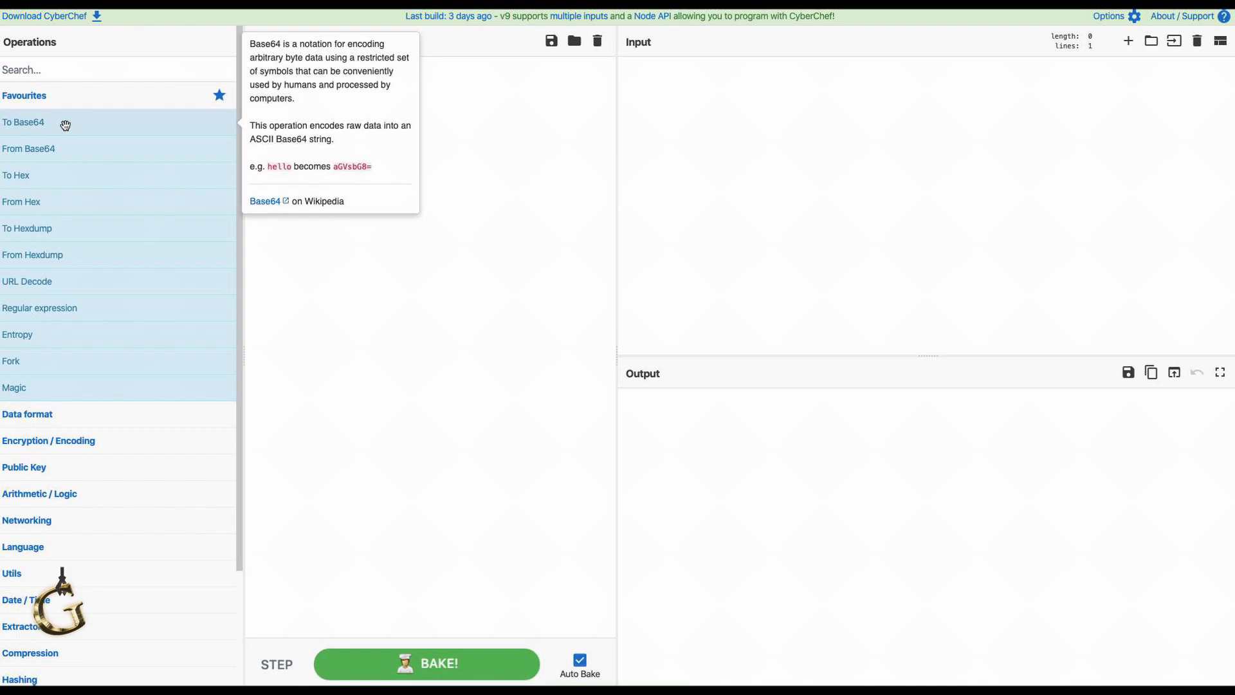
left_click_drag(65, 125, 369, 102)
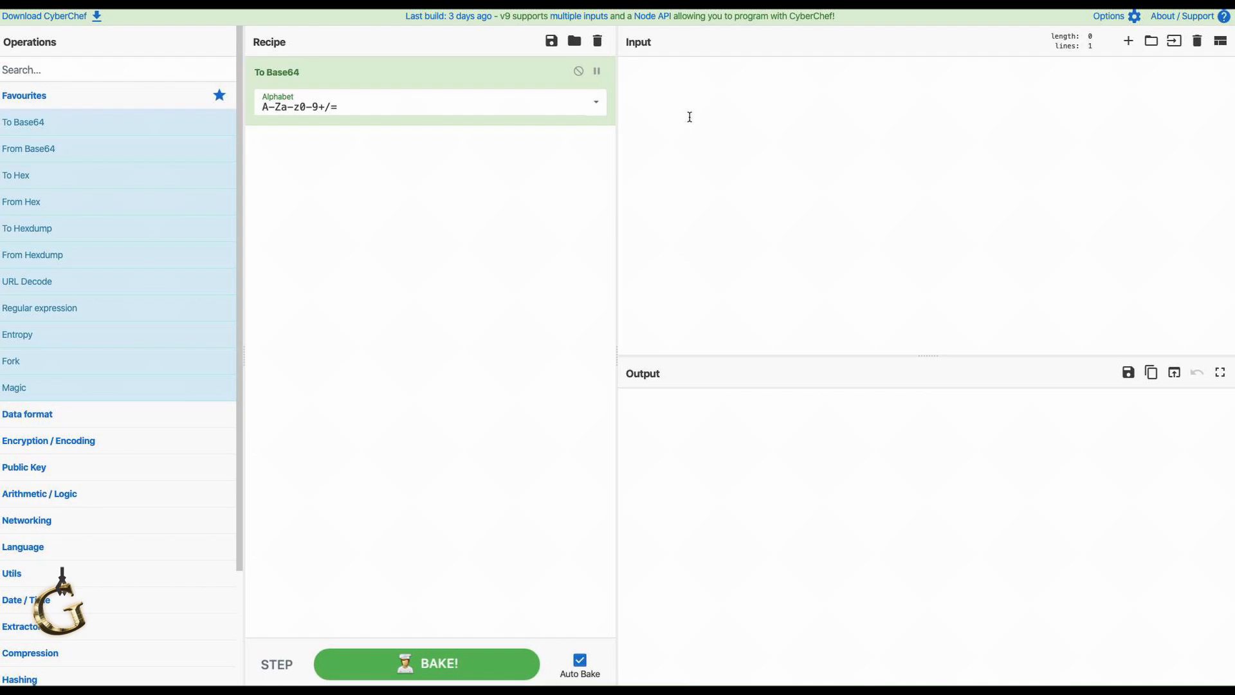
left_click(647, 86)
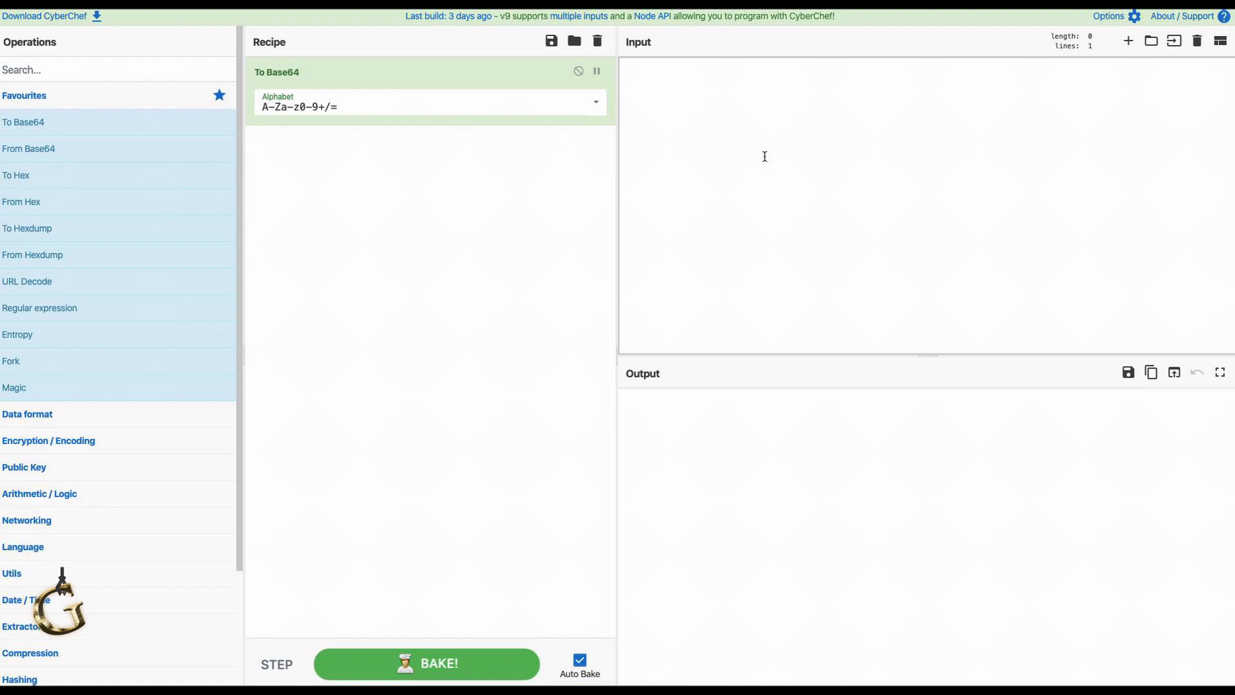
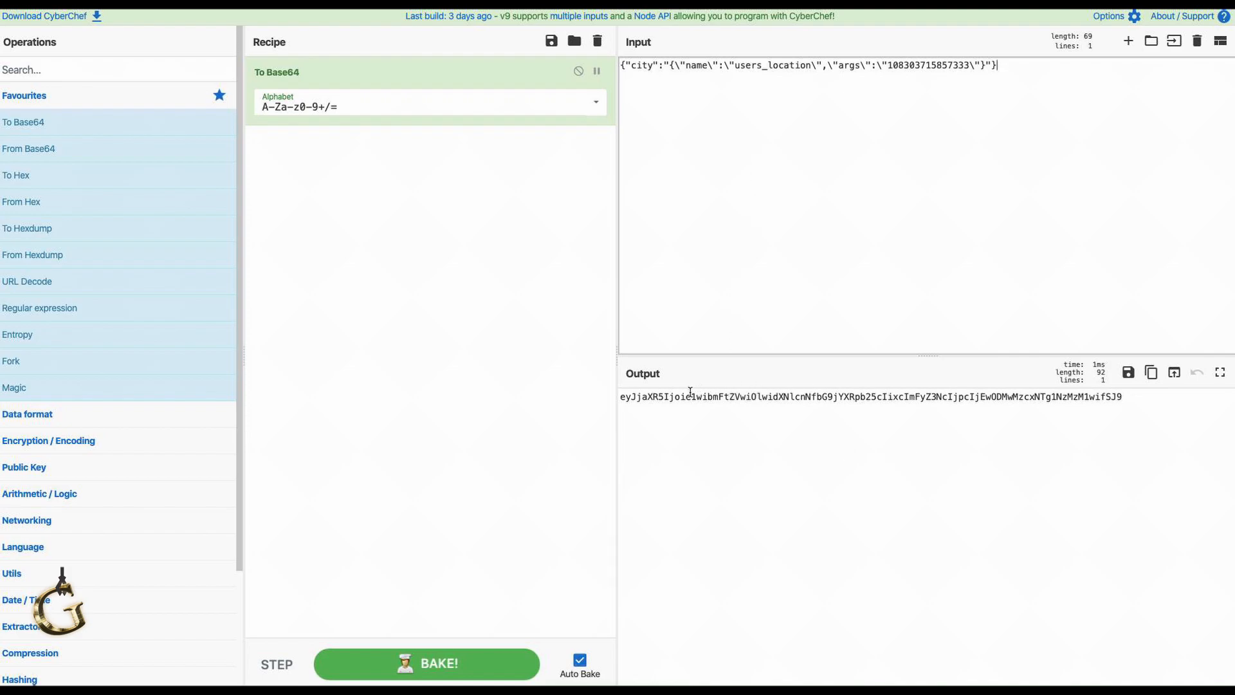
Copy CyberChef's raw Base64 output of the city JSON and go back to the Airtable base.
left_click(1155, 374)
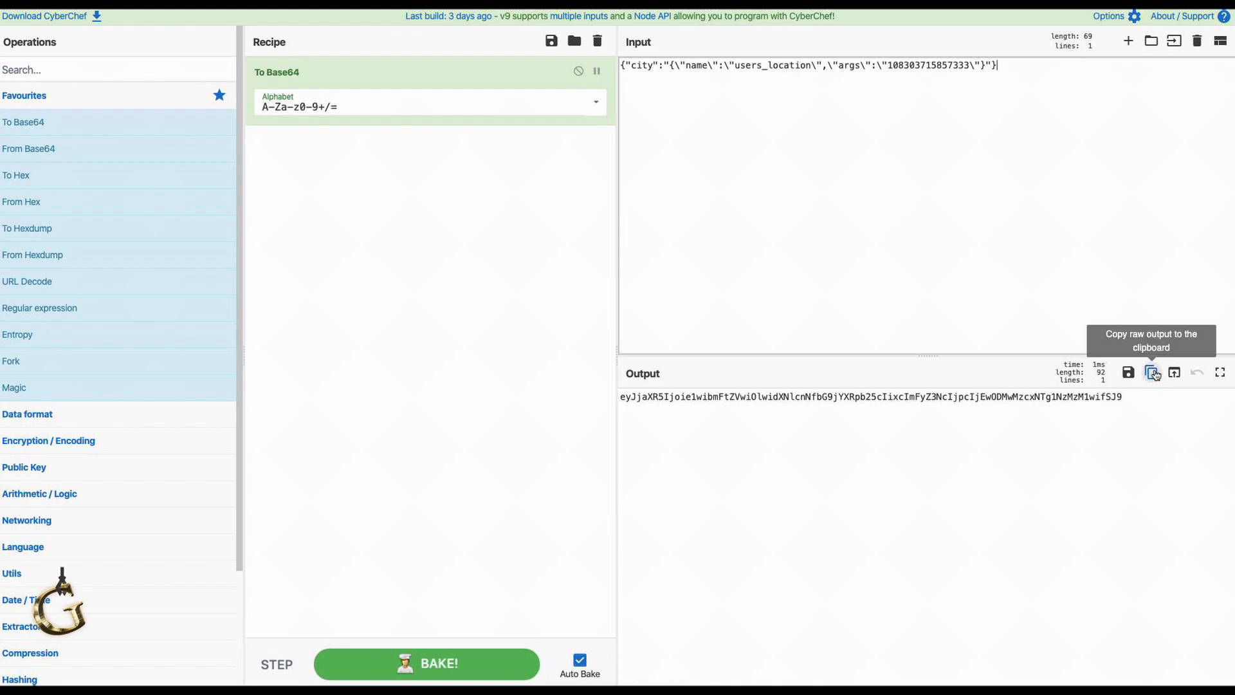
left_click(1155, 374)
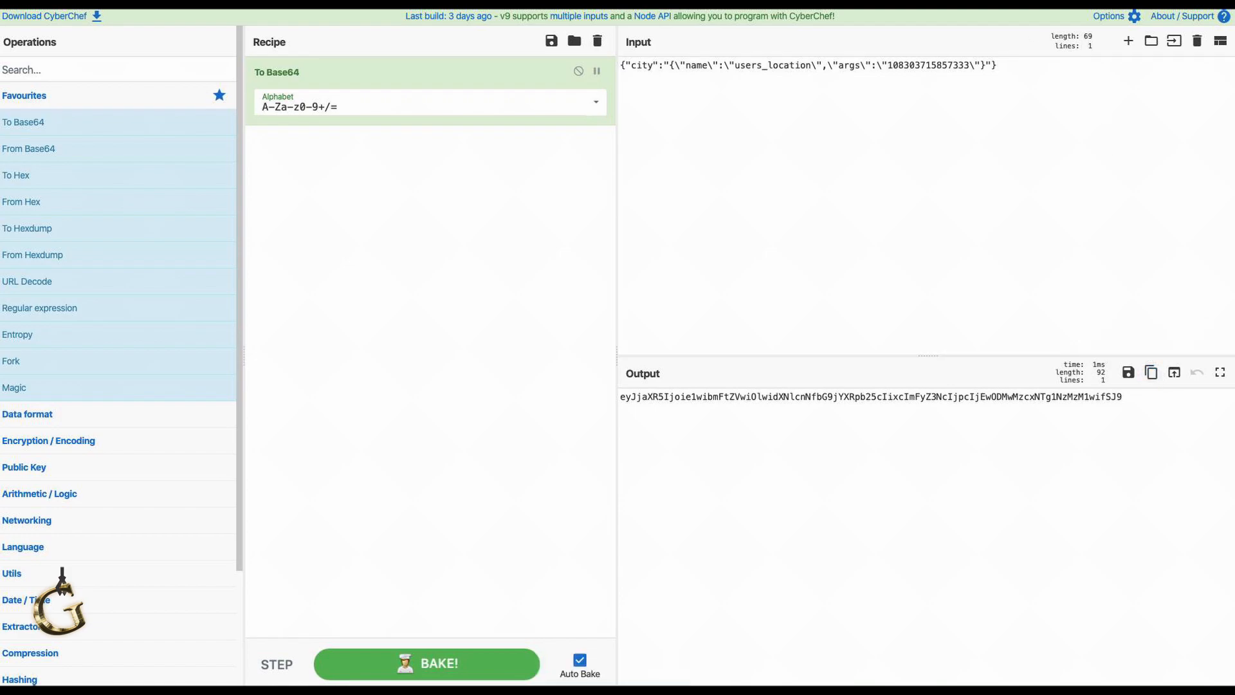
left_click(930, 4)
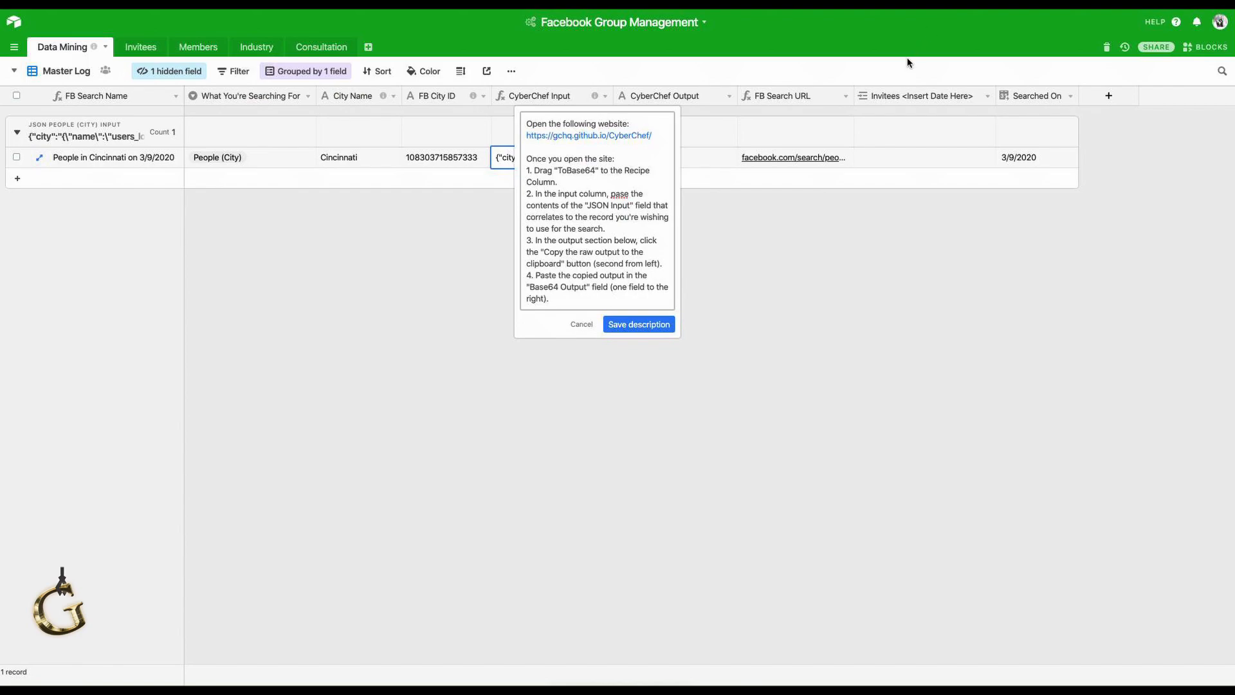
Paste the copied Base64 string into the Cincinnati record's CyberChef Output cell.
left_click(584, 324)
left_click(701, 157)
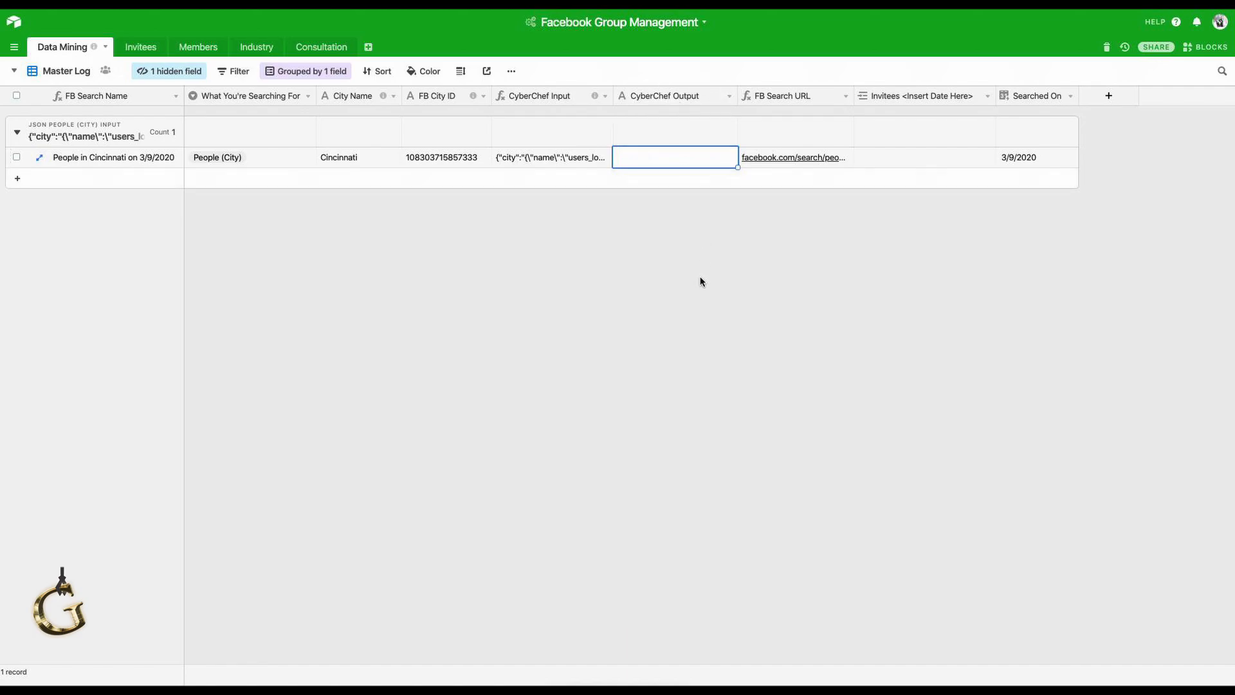
key("super+v")
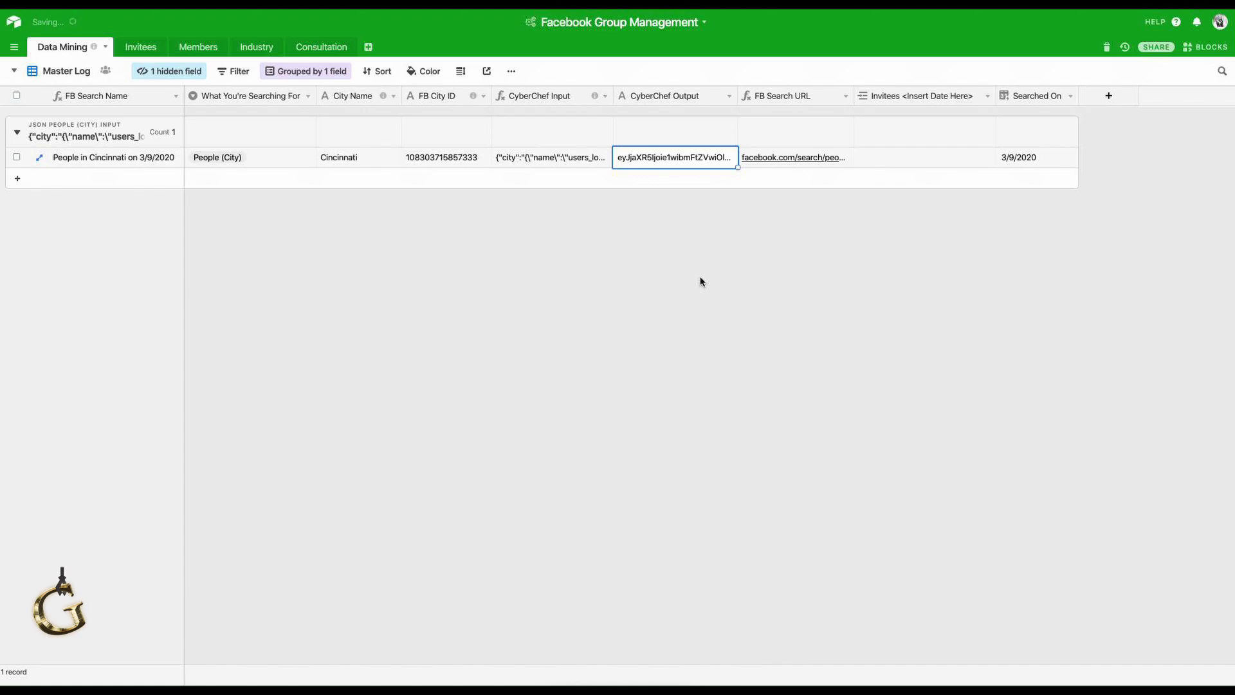
left_click(847, 161)
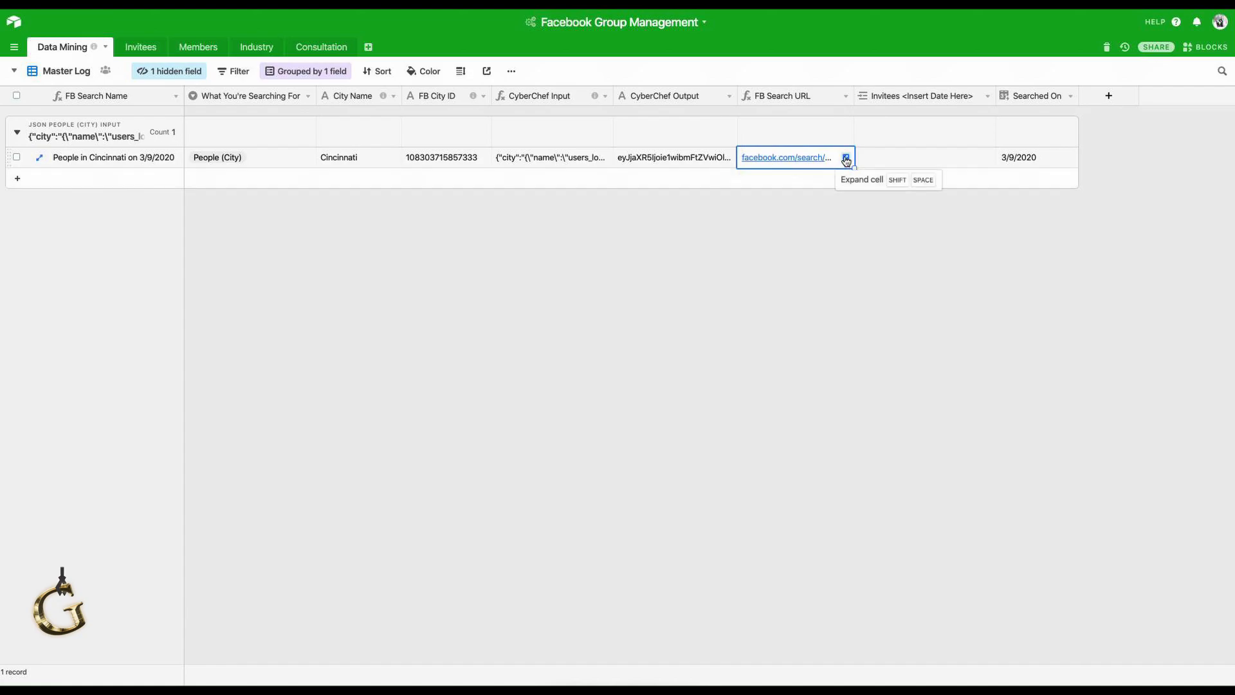
left_click(845, 158)
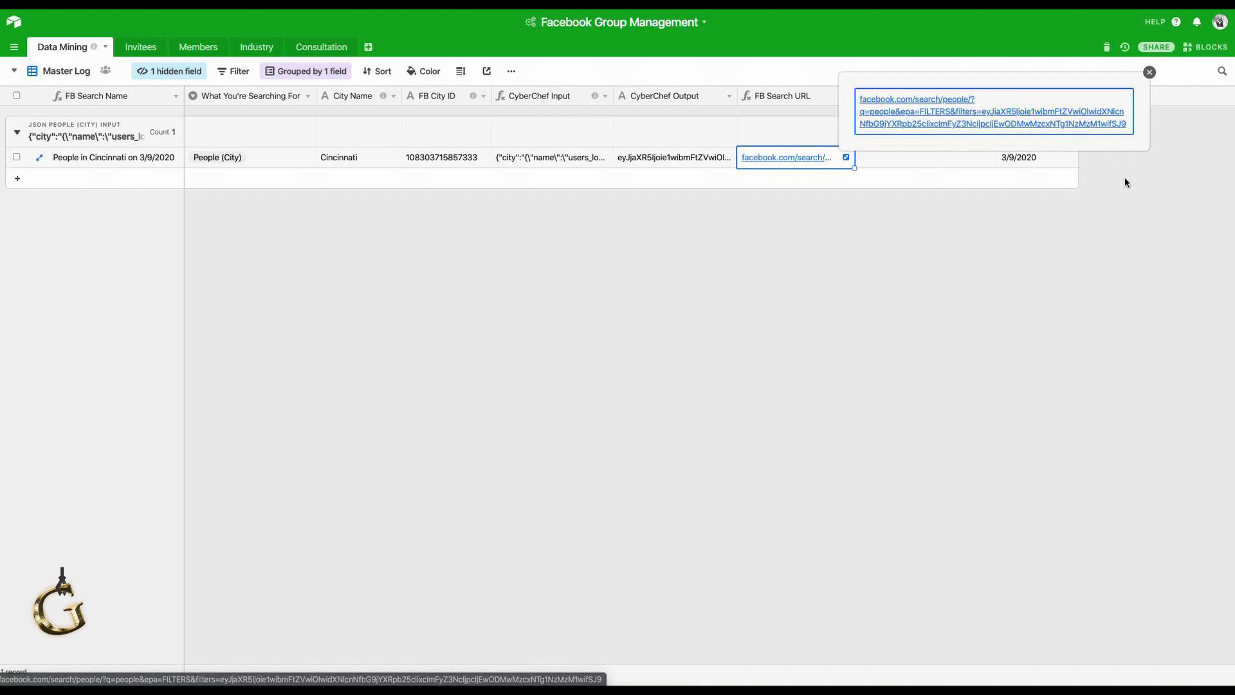
left_click(1149, 72)
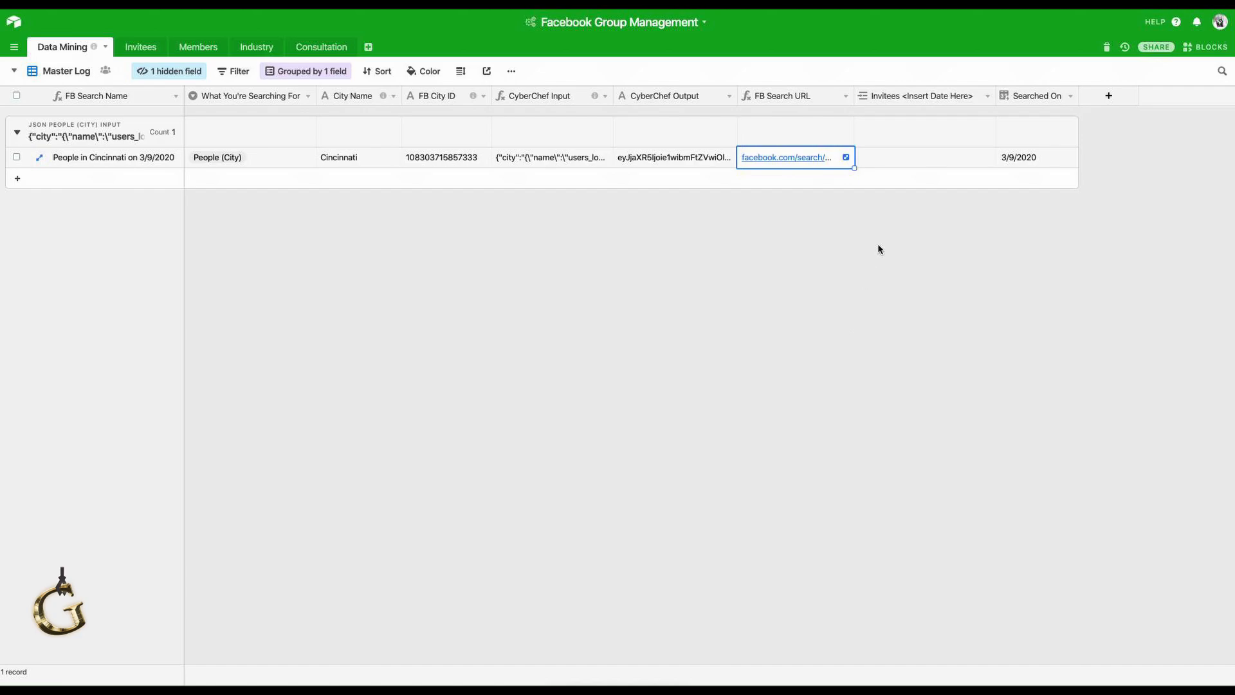
left_click(887, 159)
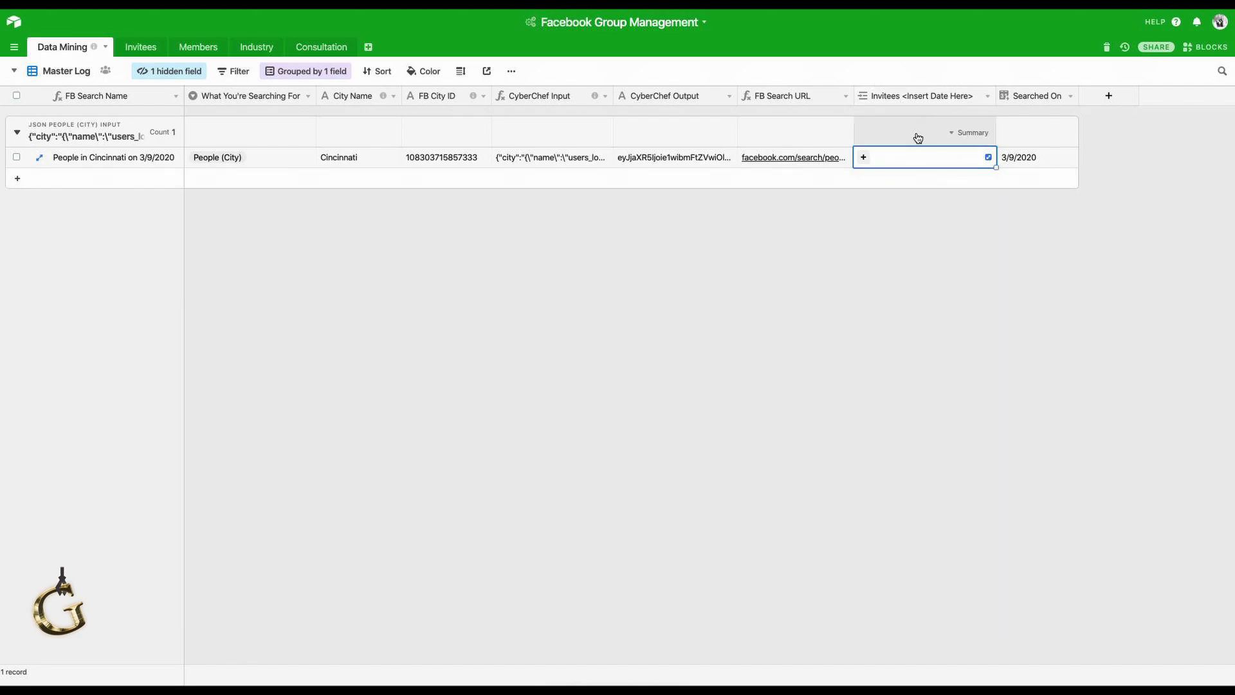
Rename the 'Invitees <Insert Date Here>' field to just 'Invitees'.
double_click(925, 95)
left_click_drag(992, 126, 905, 121)
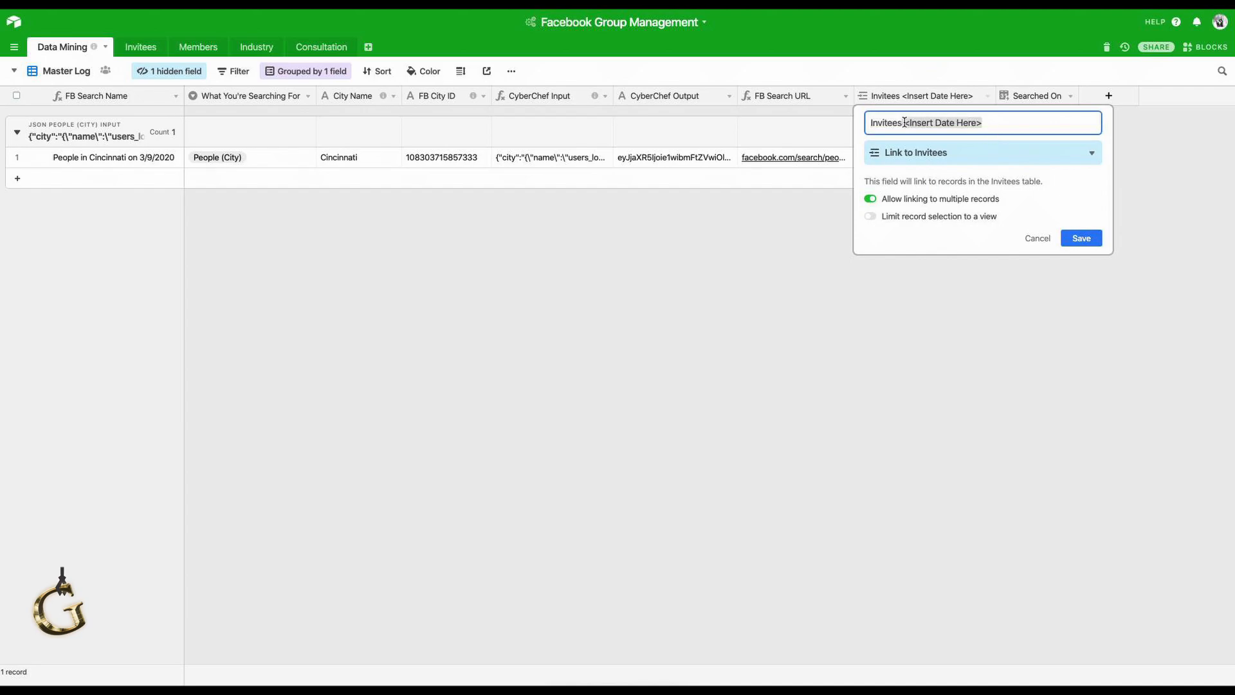
key("BackSpace")
left_click(1081, 238)
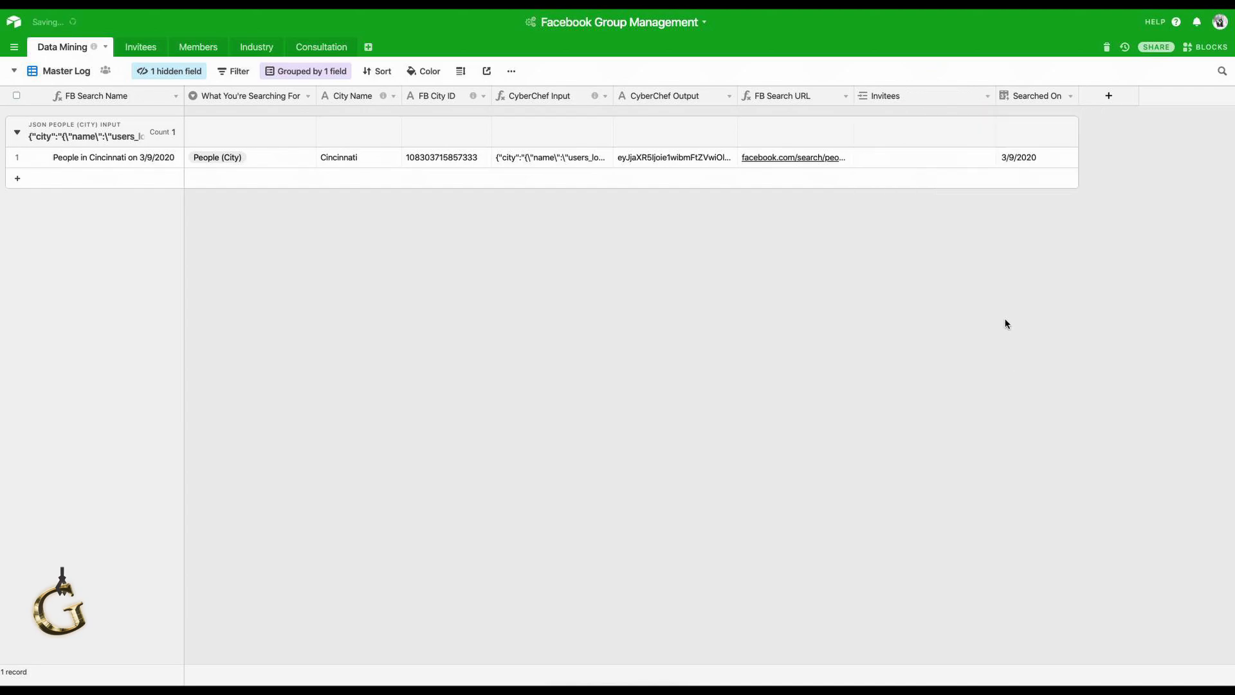
Link a newly created invitee record, named after the invitee, in the search record's Invitees cell.
left_click(886, 160)
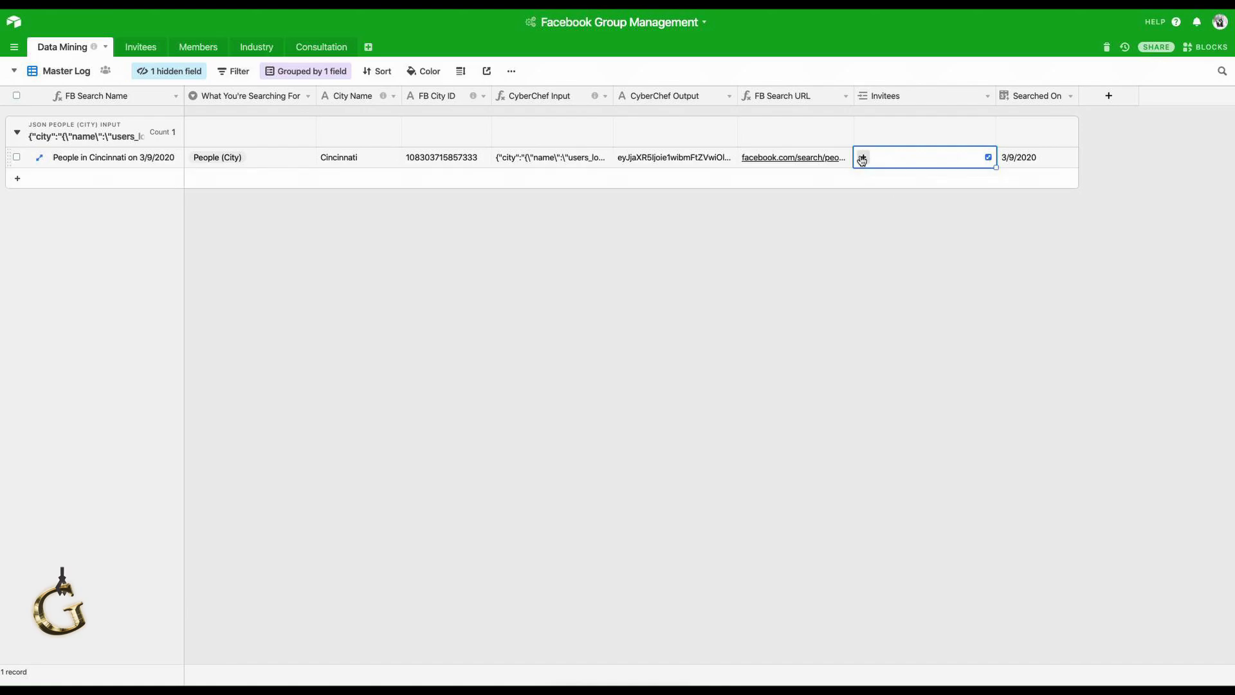
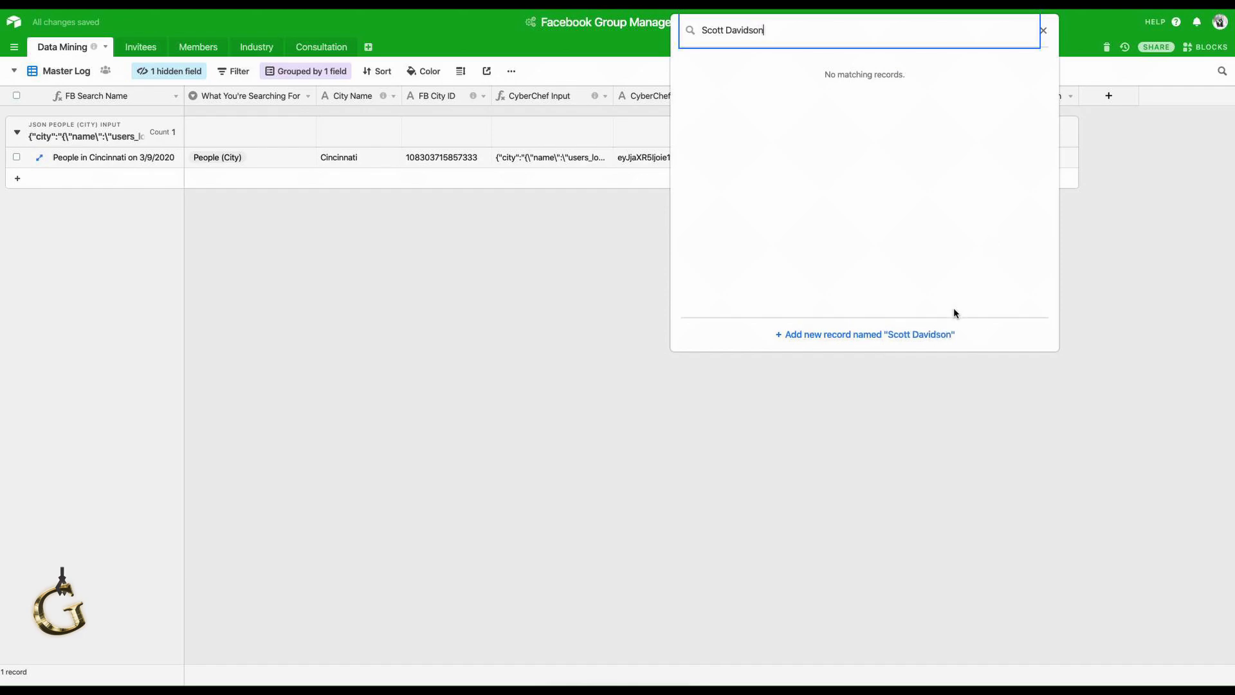
left_click(943, 334)
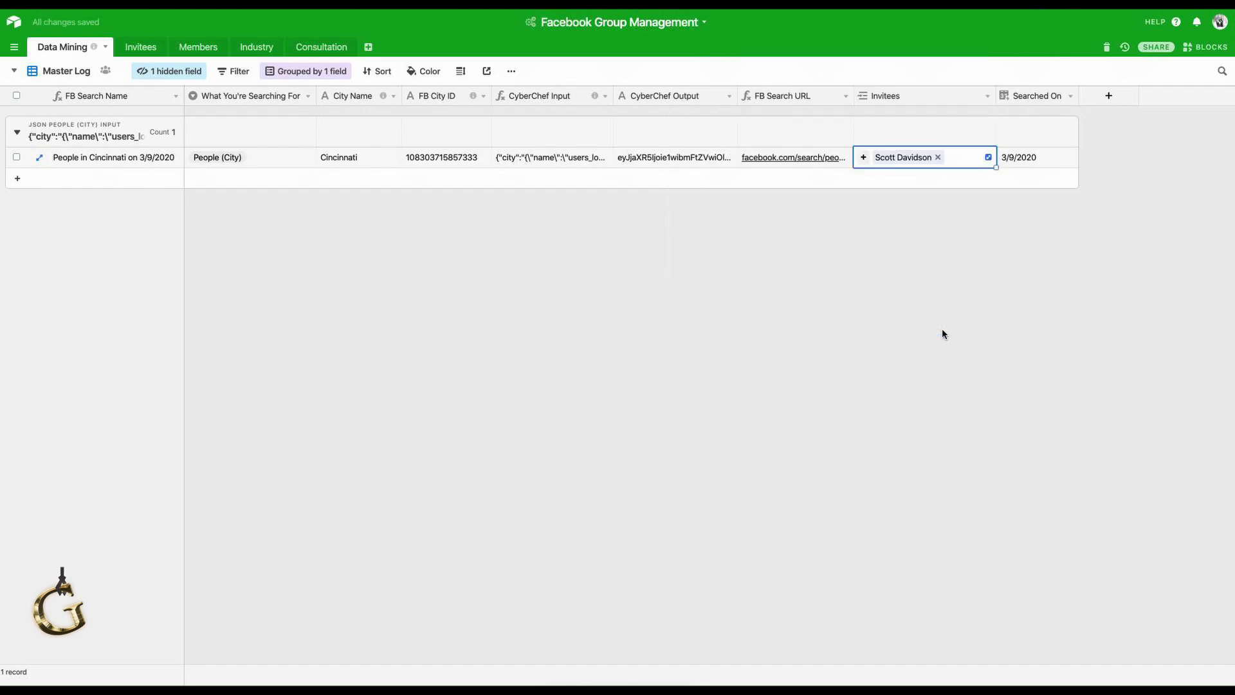
left_click(941, 333)
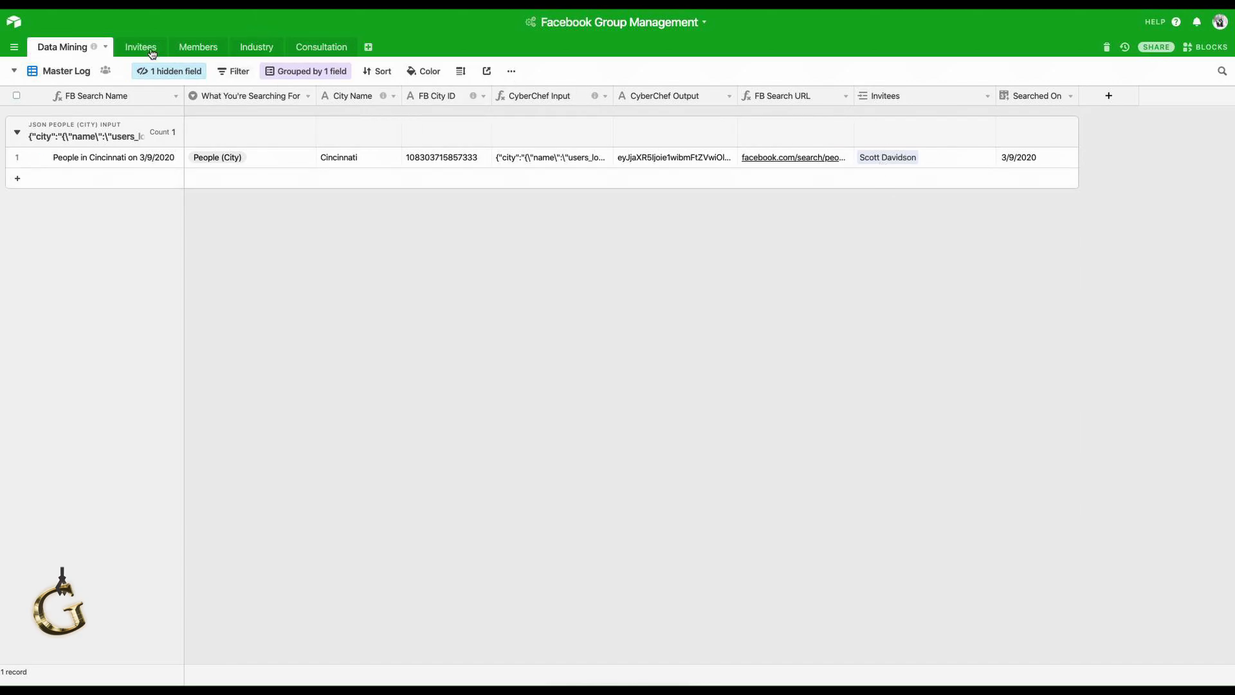
In Invitees, give the invitee a Facebook profile link and mark them joined on 3/9/2020.
left_click(141, 47)
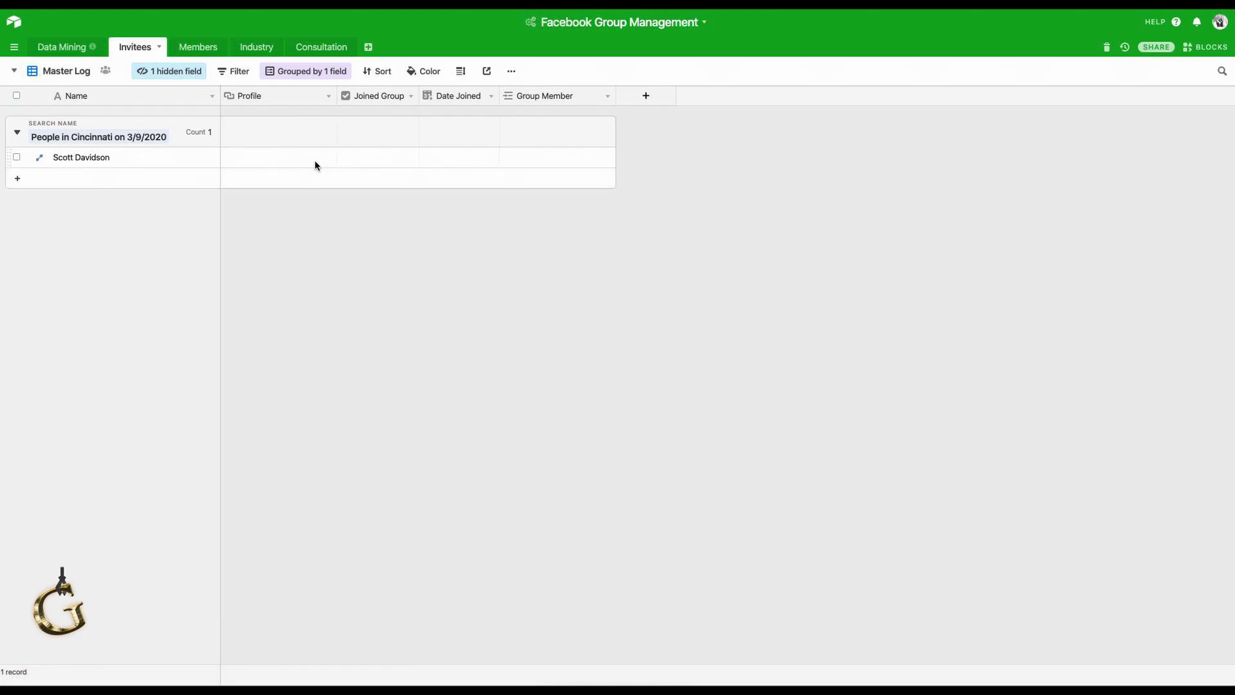
left_click(279, 161)
type("http")
key("BackSpace")
key("BackSpace")
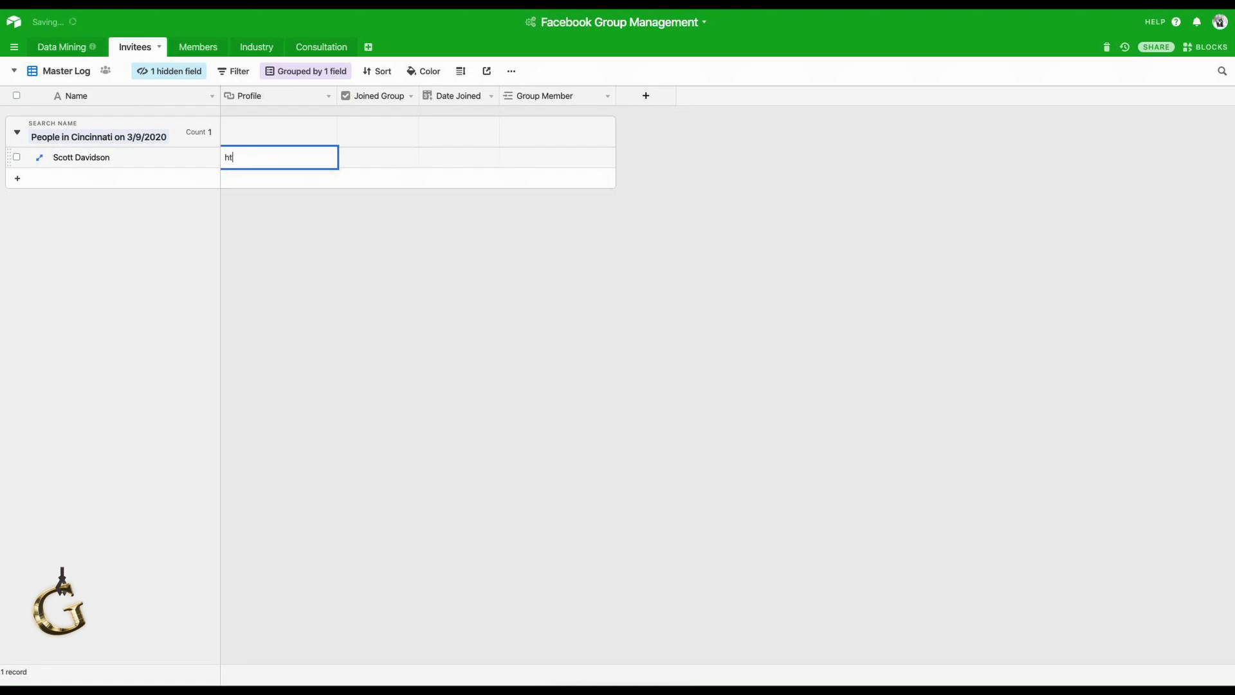
type("tps:")
type("//www.")
type("l")
type("facebook.co")
type("m/")
left_click(578, 261)
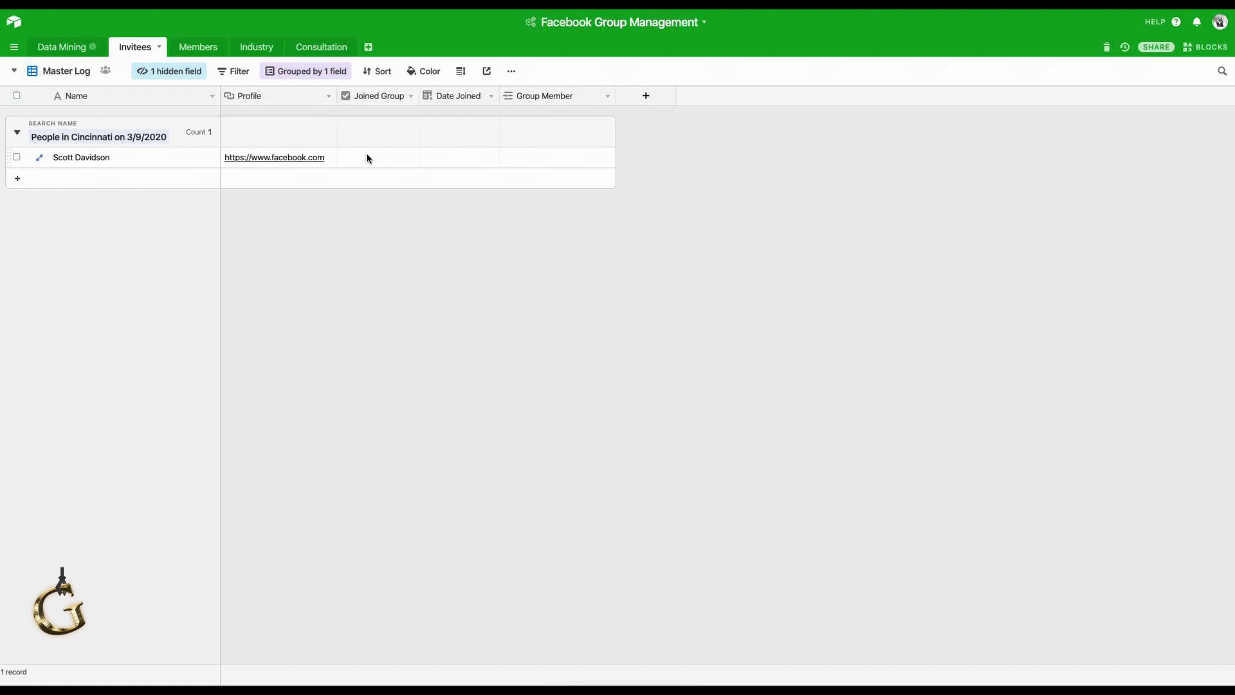
left_click(383, 159)
left_click(383, 160)
left_click(451, 285)
Link the invitee to a new Group Member record created from their copied name.
left_click(158, 162)
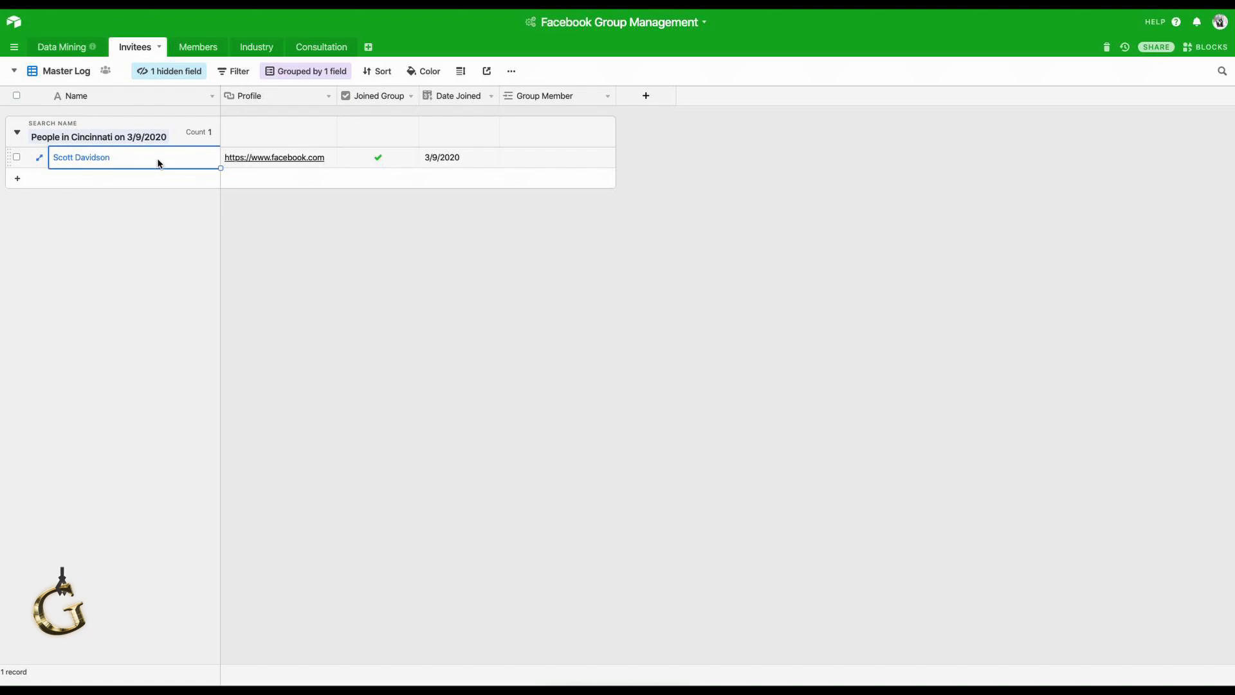
key("ctrl+c")
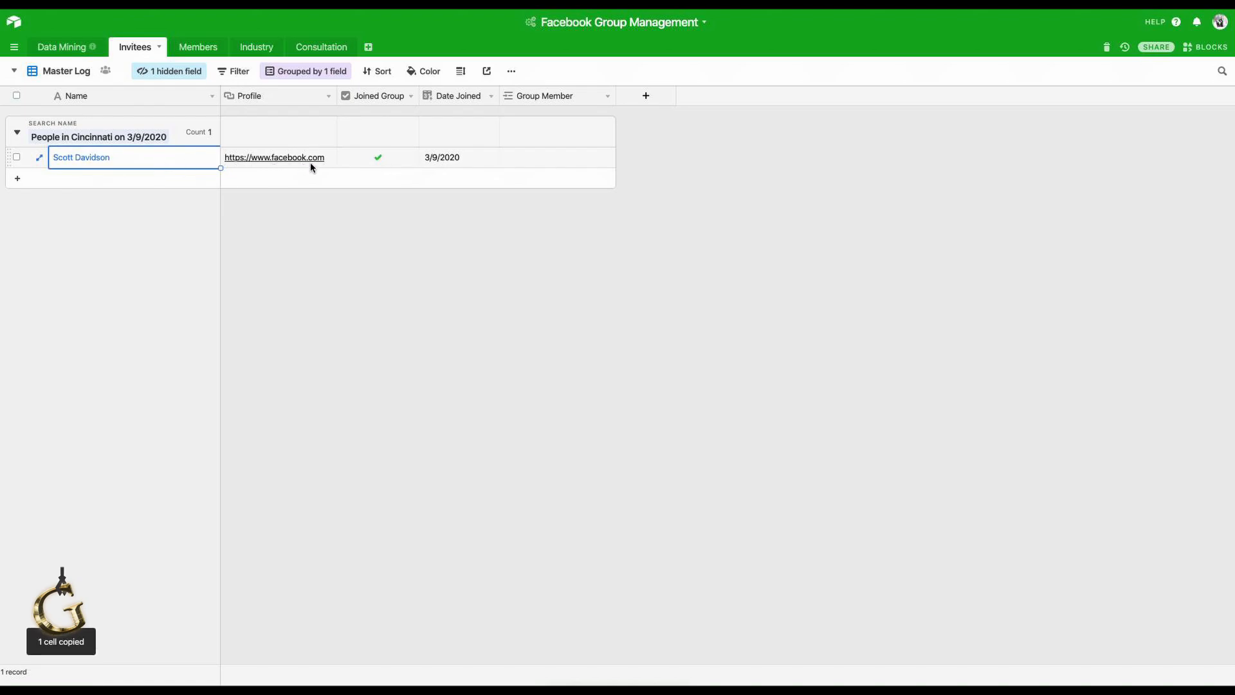
left_click(550, 160)
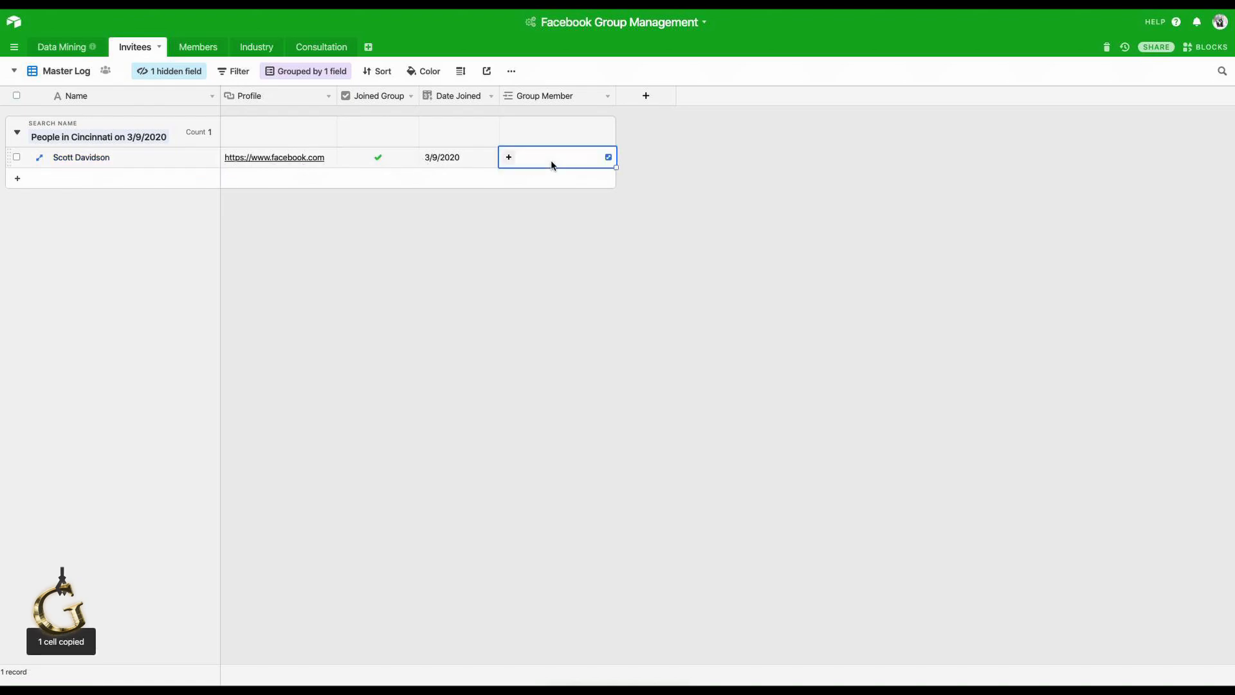
left_click(508, 157)
key("ctrl+v")
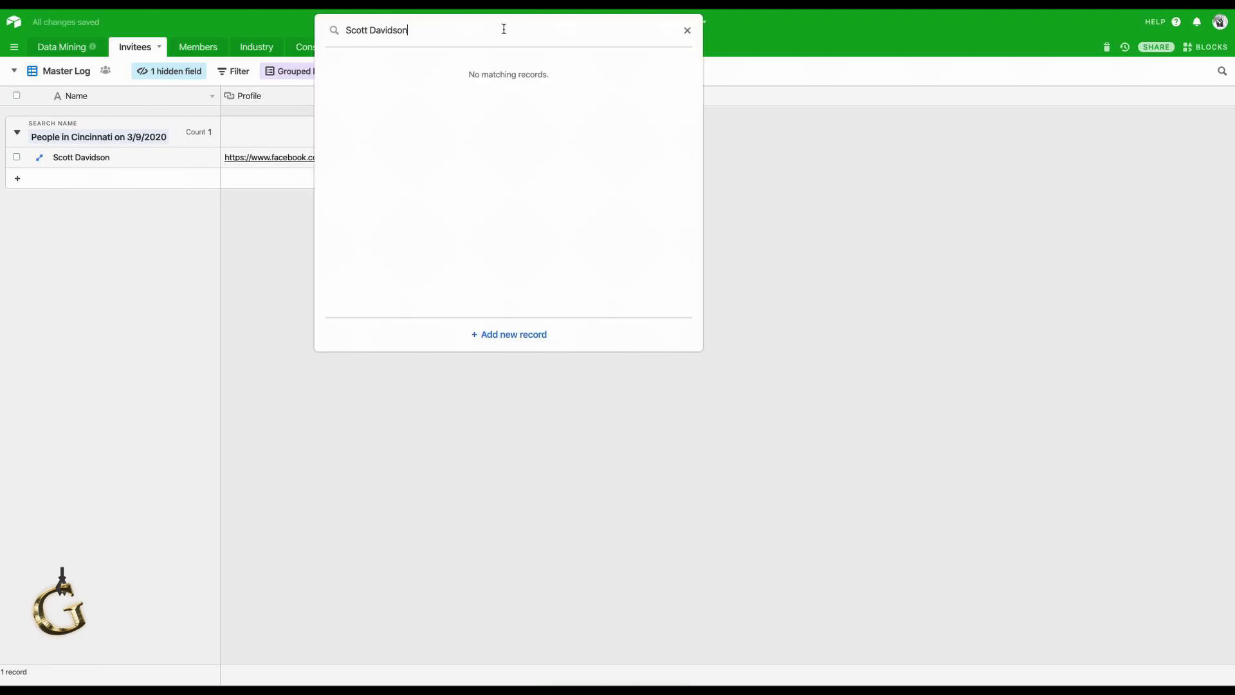
left_click(511, 336)
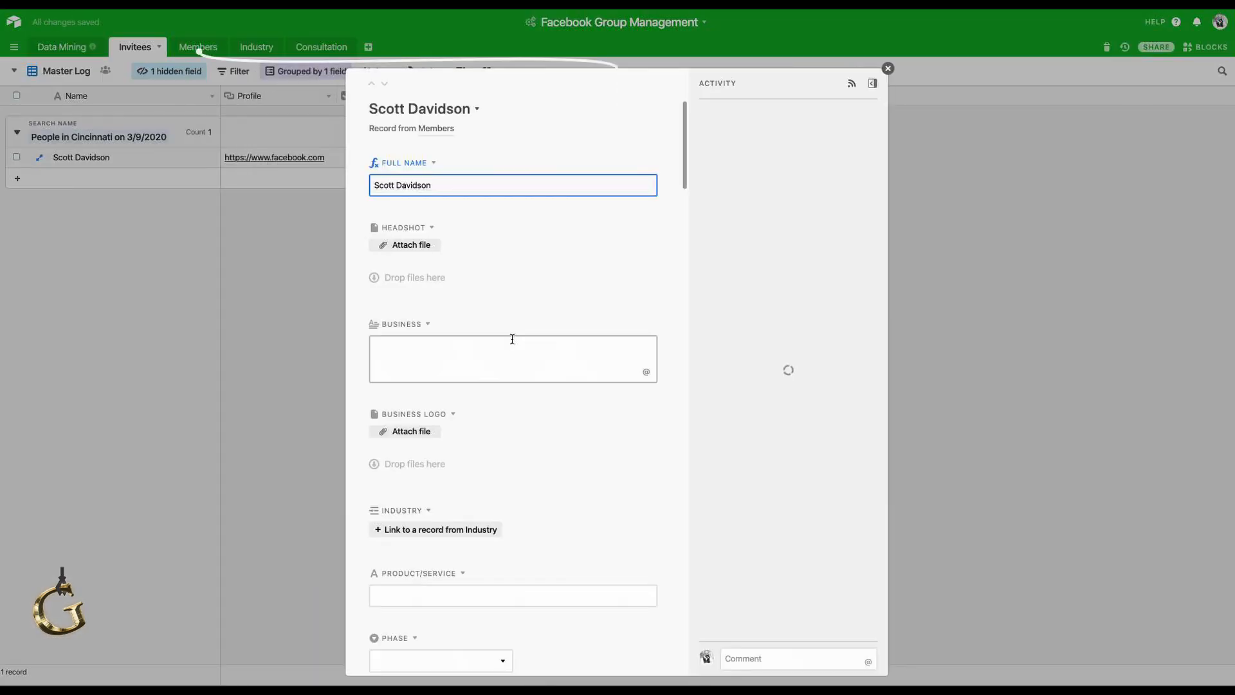
left_click(245, 337)
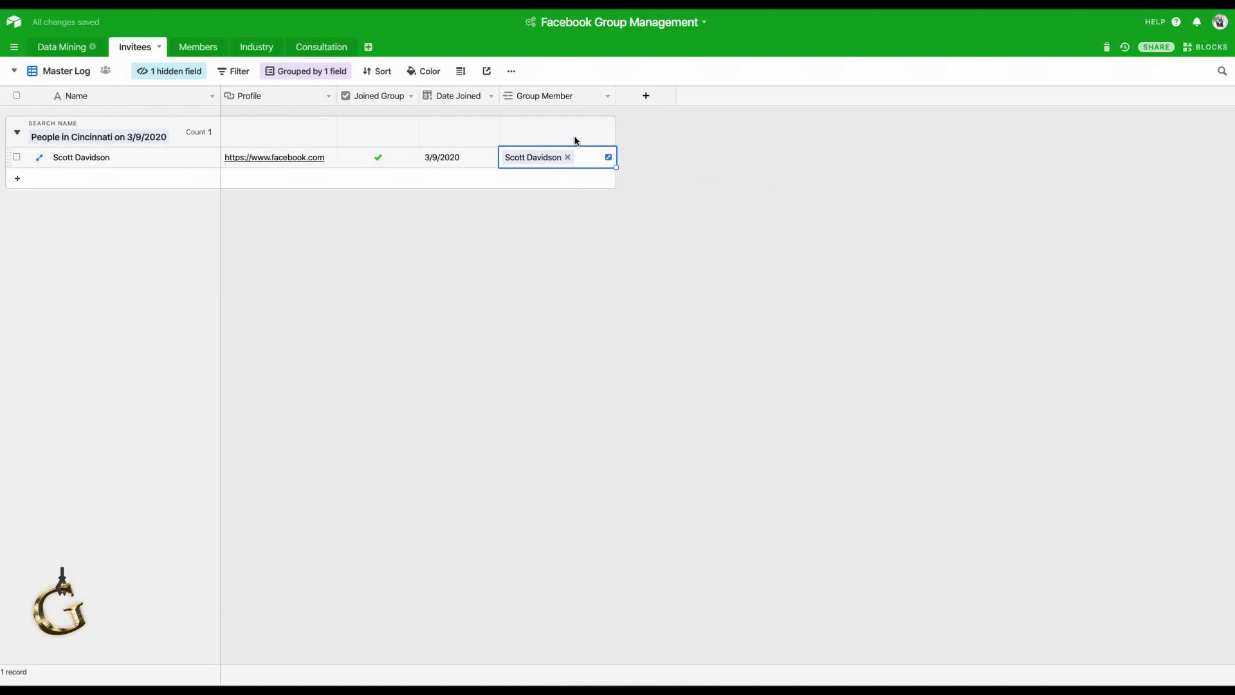
left_click(201, 50)
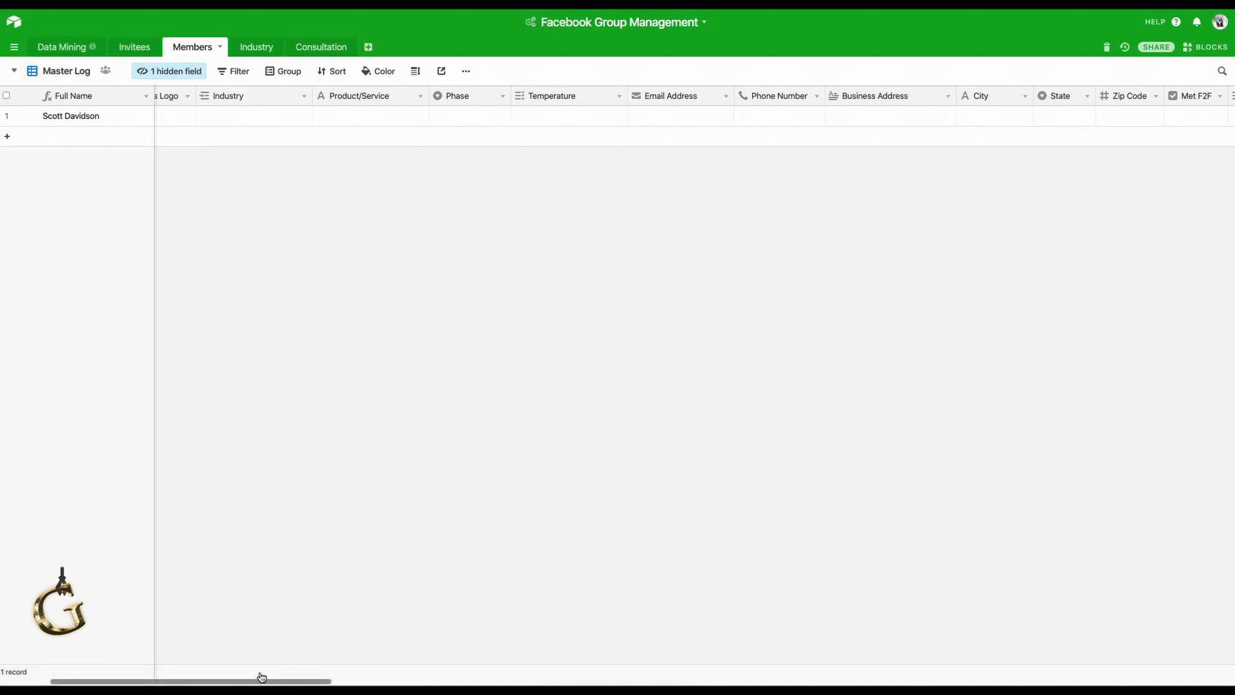
Scroll the Members grid back to the left and return to the Invitees table.
left_click_drag(281, 680, 120, 653)
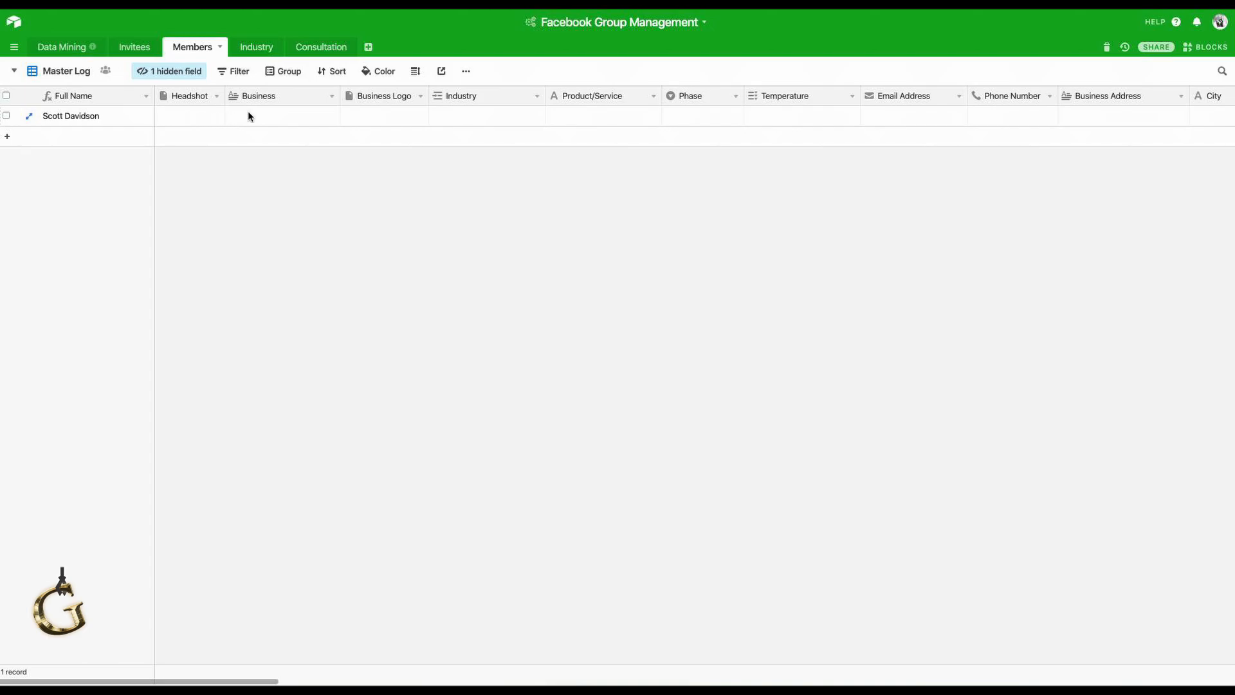
left_click(136, 54)
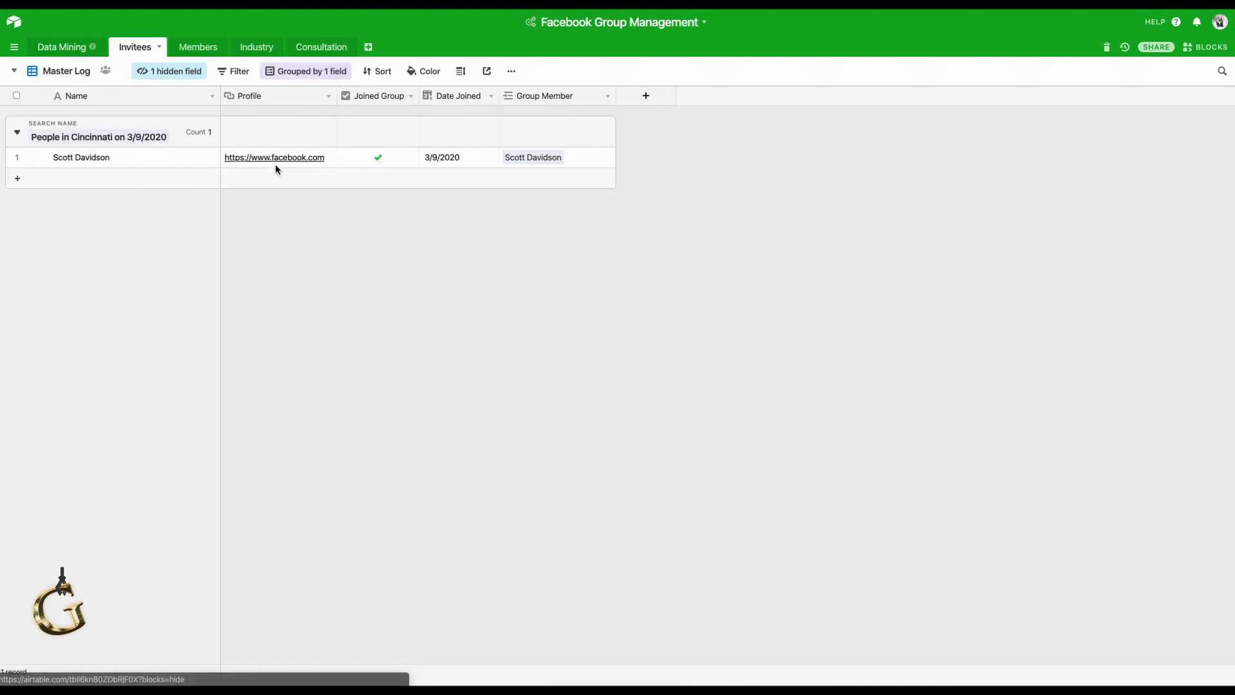
Insert a new 'FB Profile' field left of Business in the Members table.
left_click(203, 48)
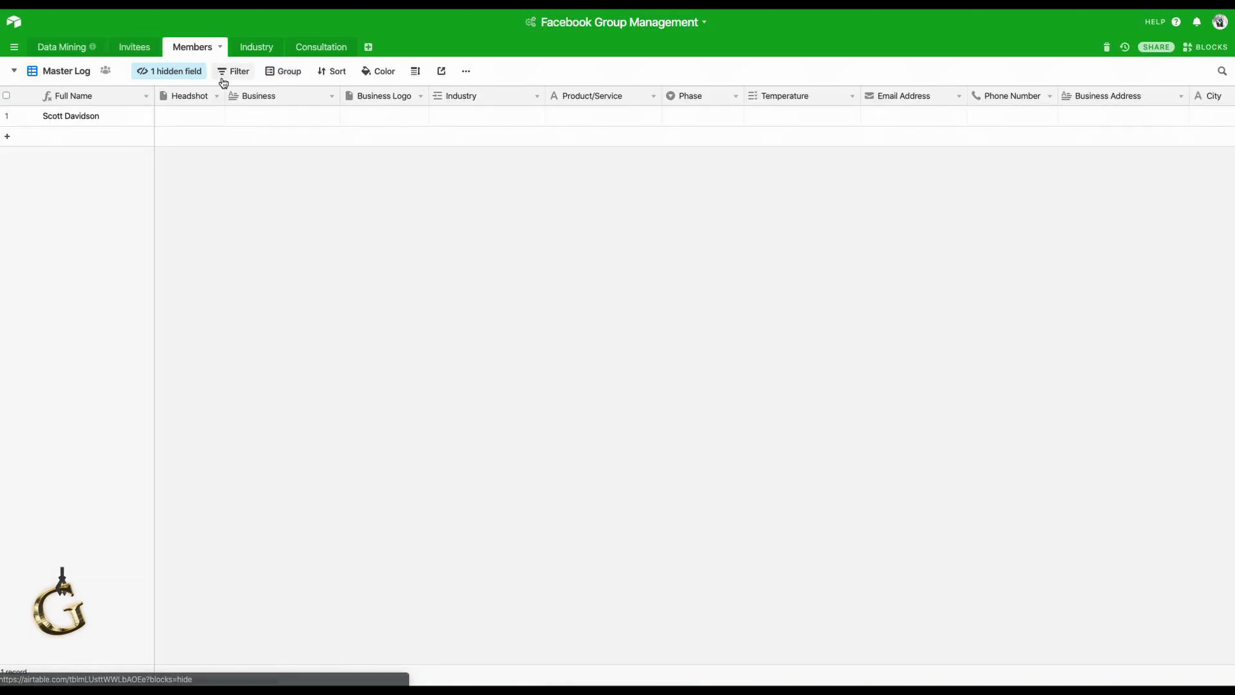
right_click(264, 96)
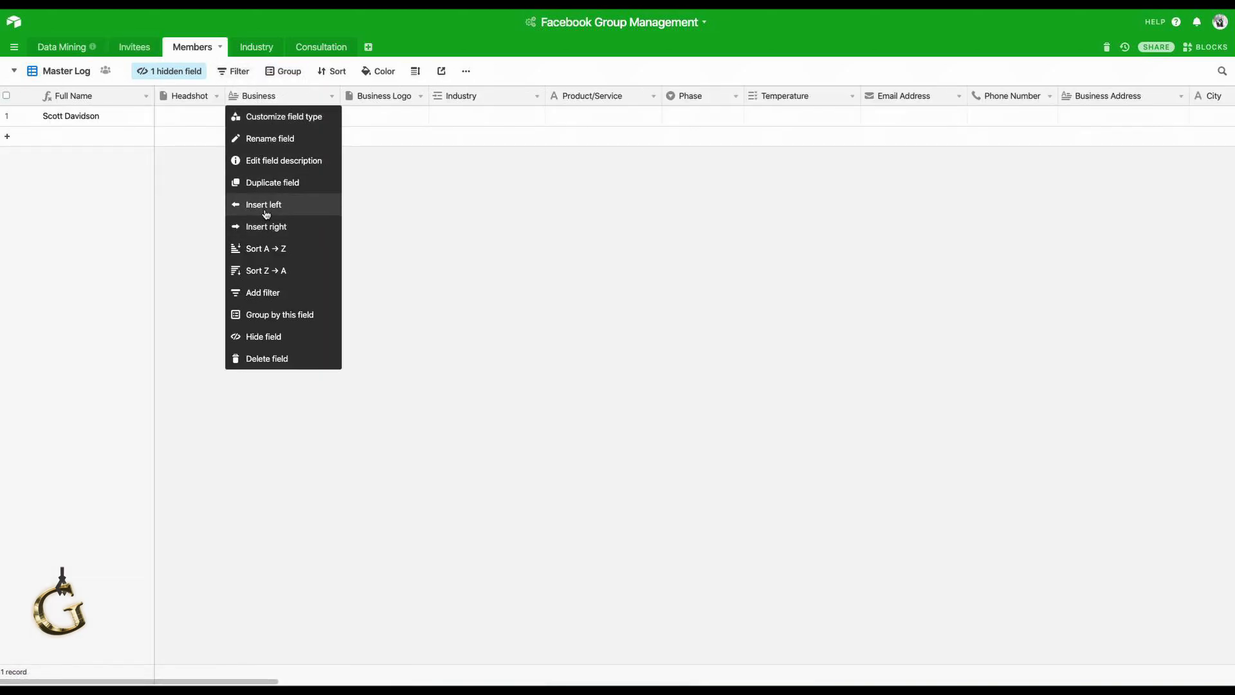
left_click(267, 206)
type("FB Profile")
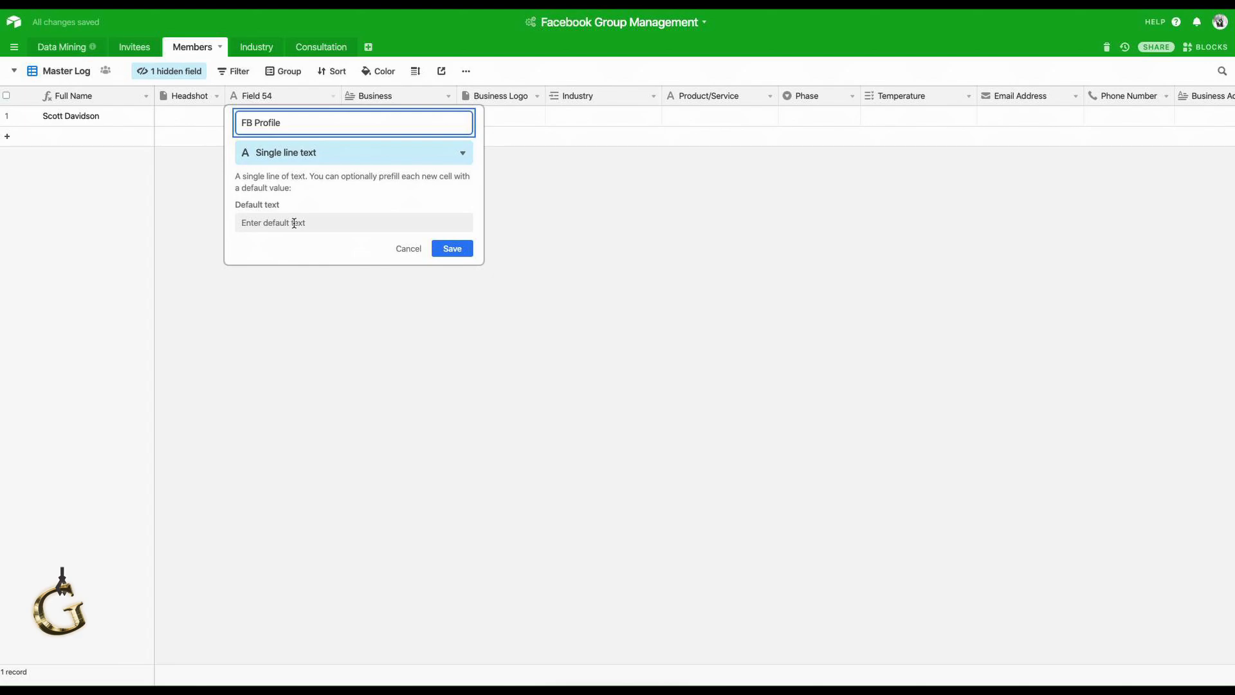
Make FB Profile a Lookup through the Invitees link that pulls the invitee's Profile.
left_click(318, 159)
left_click(317, 179)
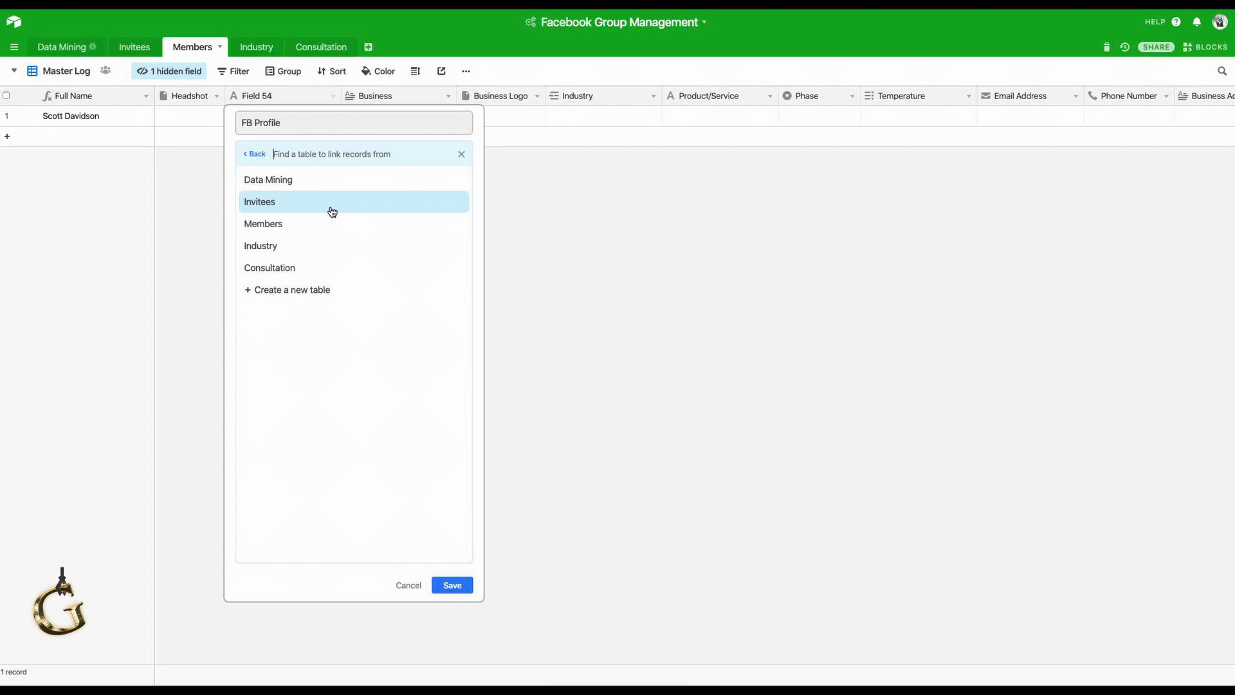
left_click(332, 212)
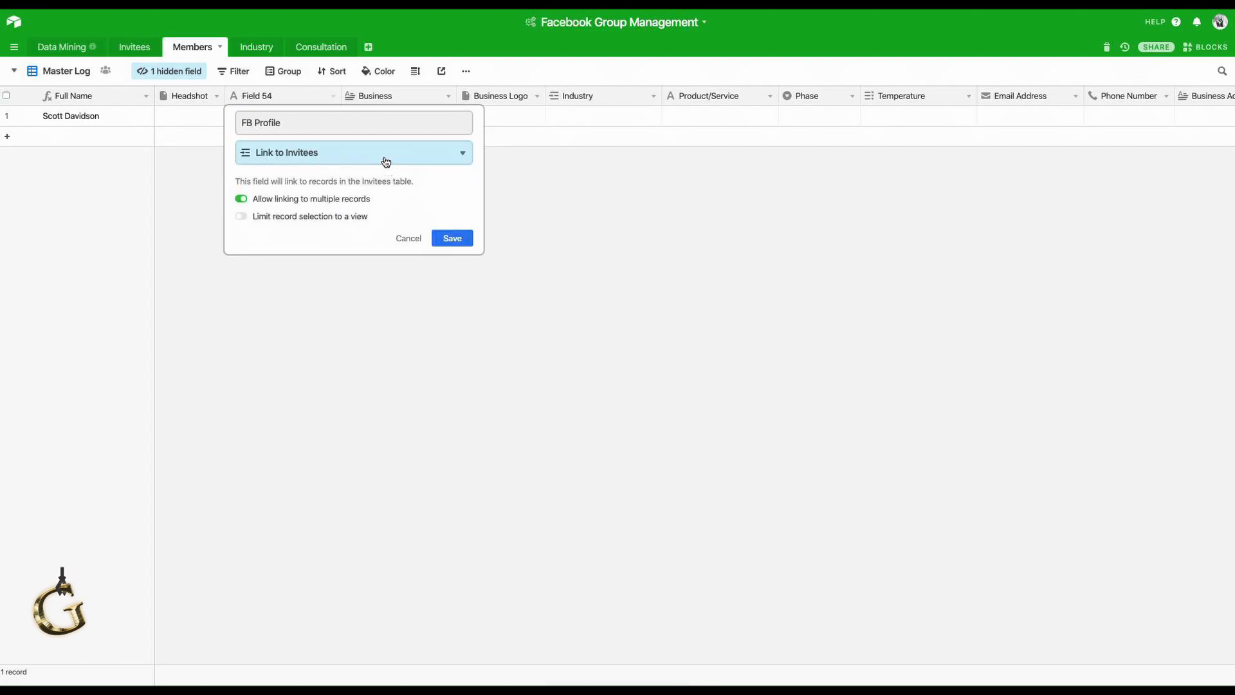
left_click(386, 167)
type("loo")
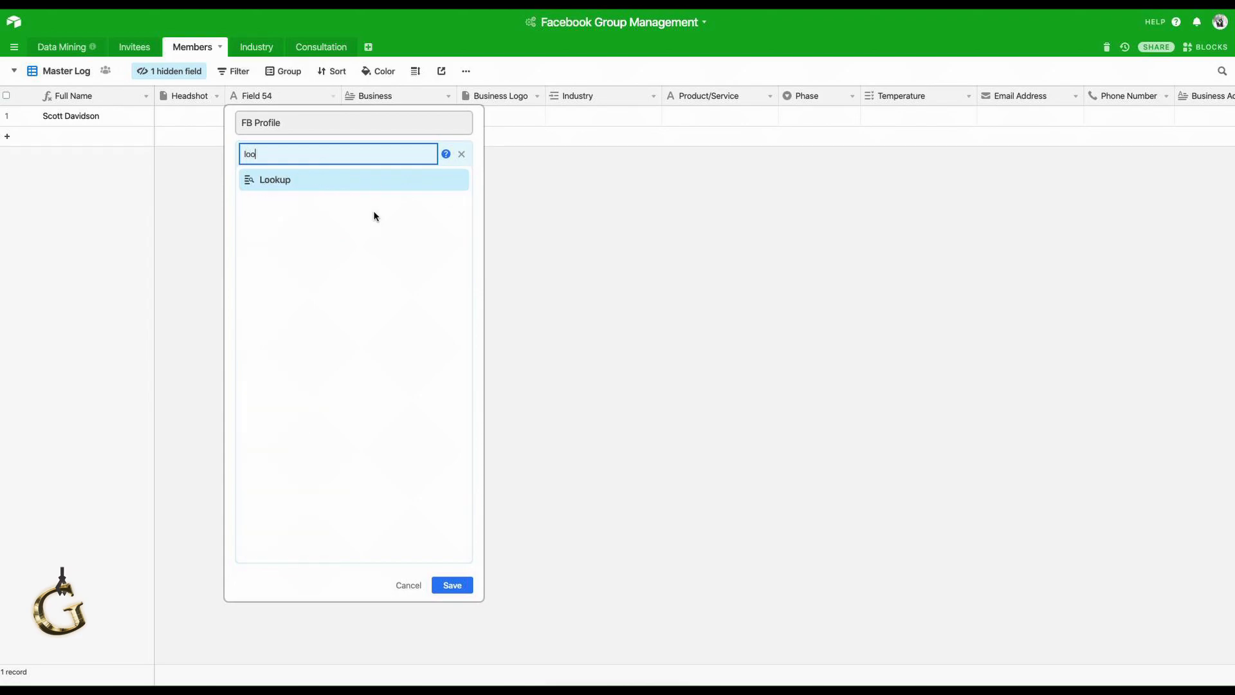
left_click(373, 183)
left_click(366, 244)
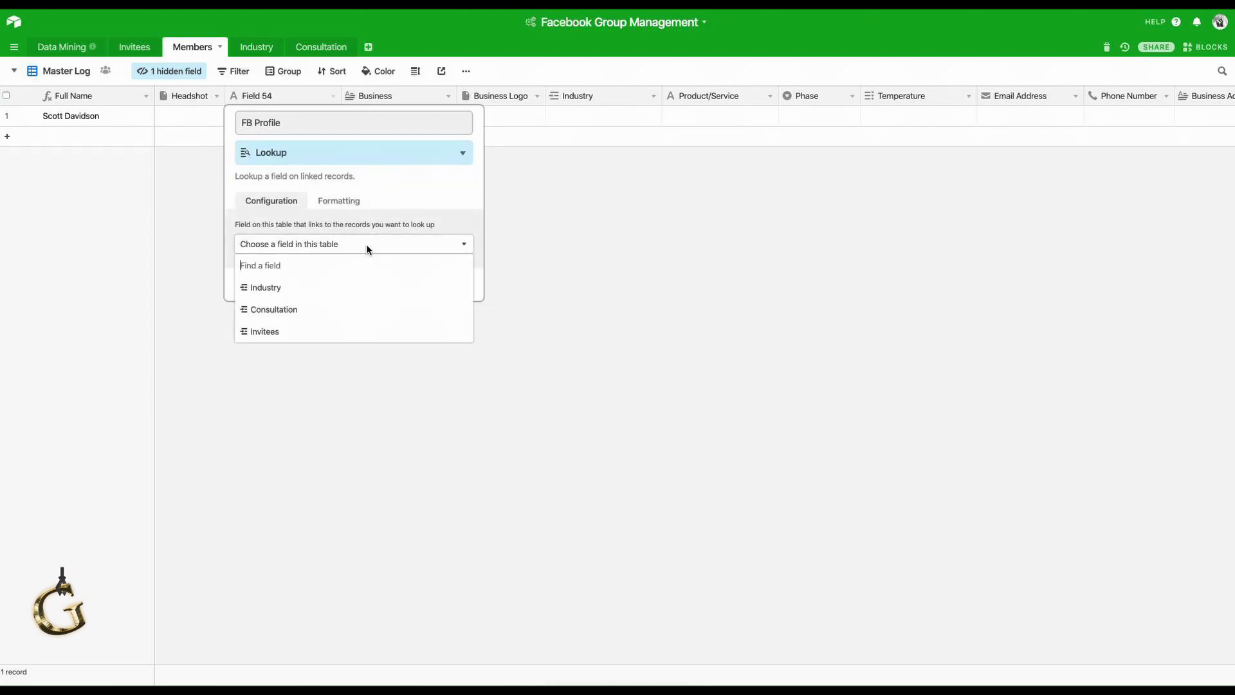
left_click(356, 333)
left_click(352, 289)
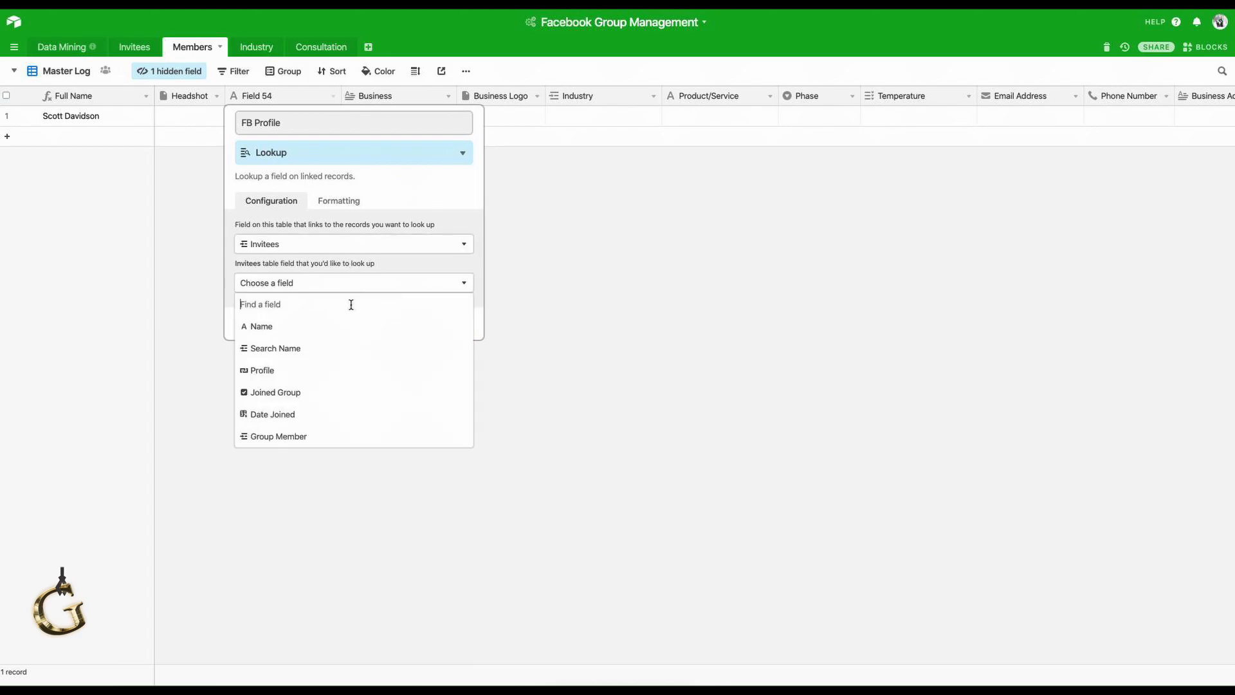
left_click(349, 370)
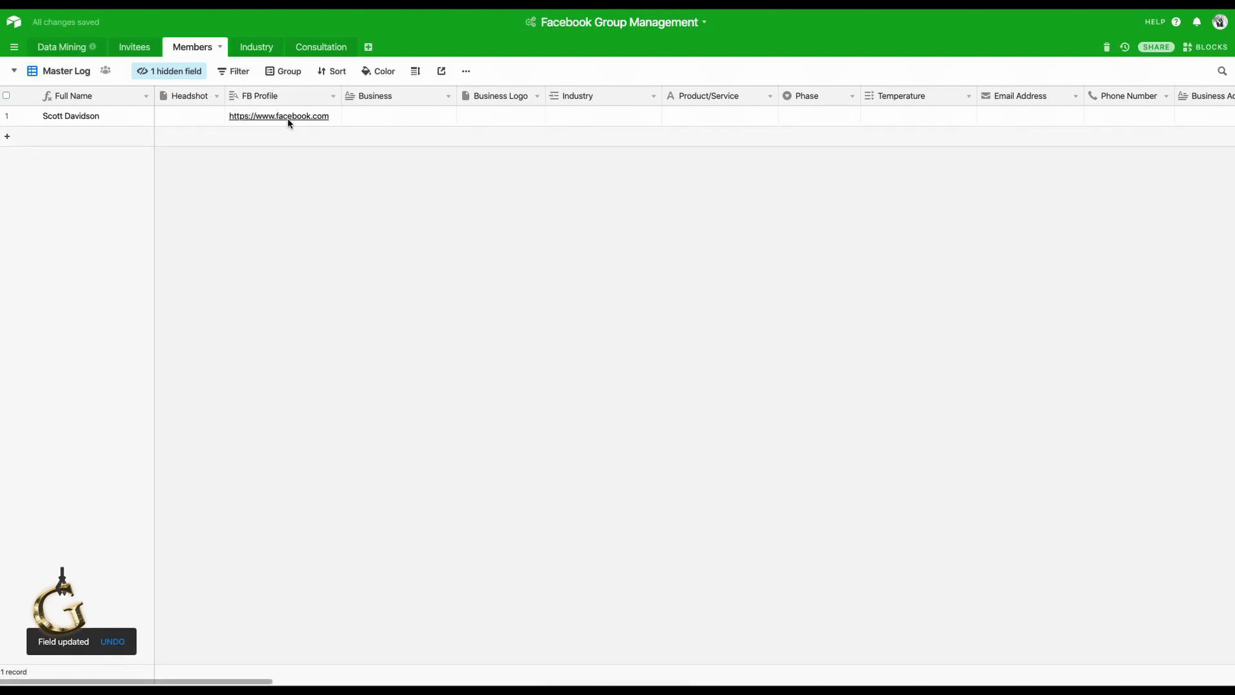
Link the member's Industry cell to a new 'Consultant' industry record.
left_click(382, 122)
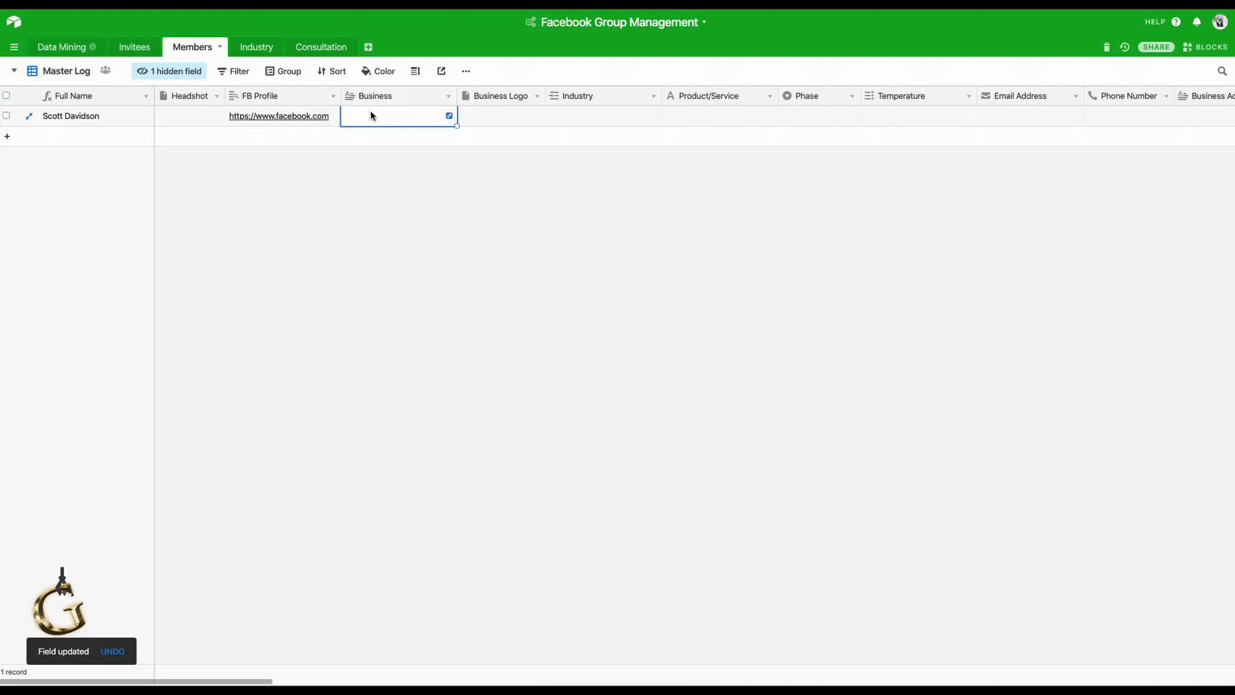
left_click(513, 114)
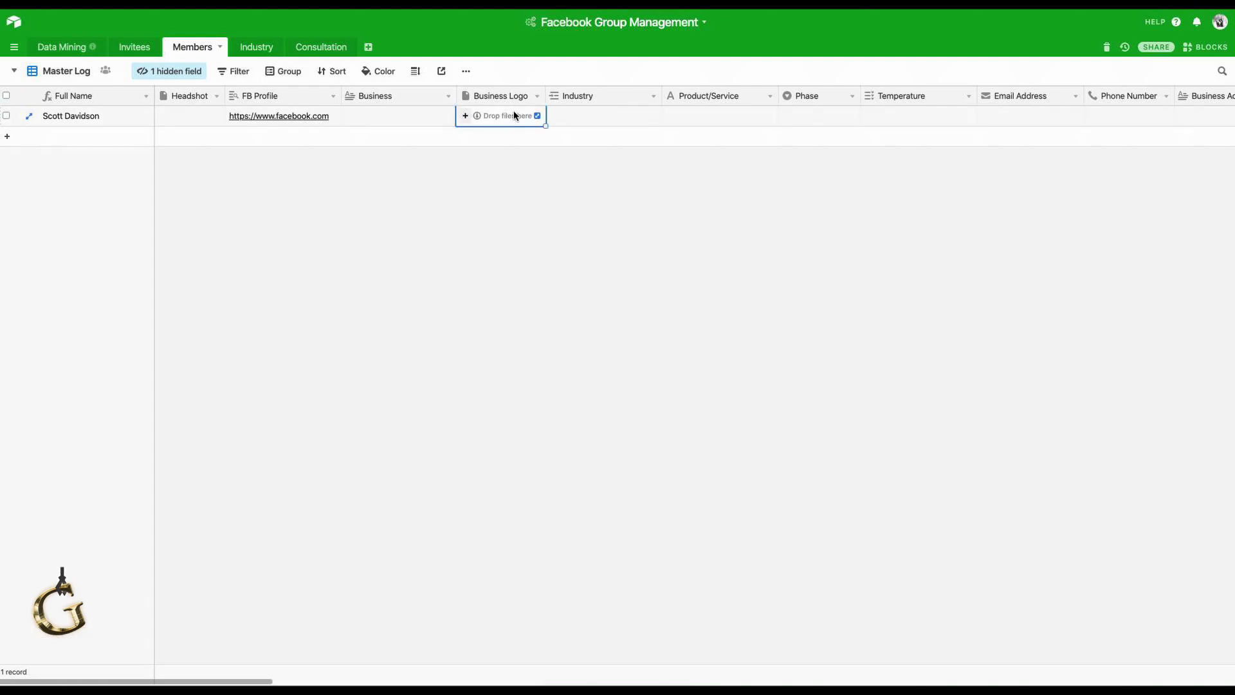
left_click(610, 116)
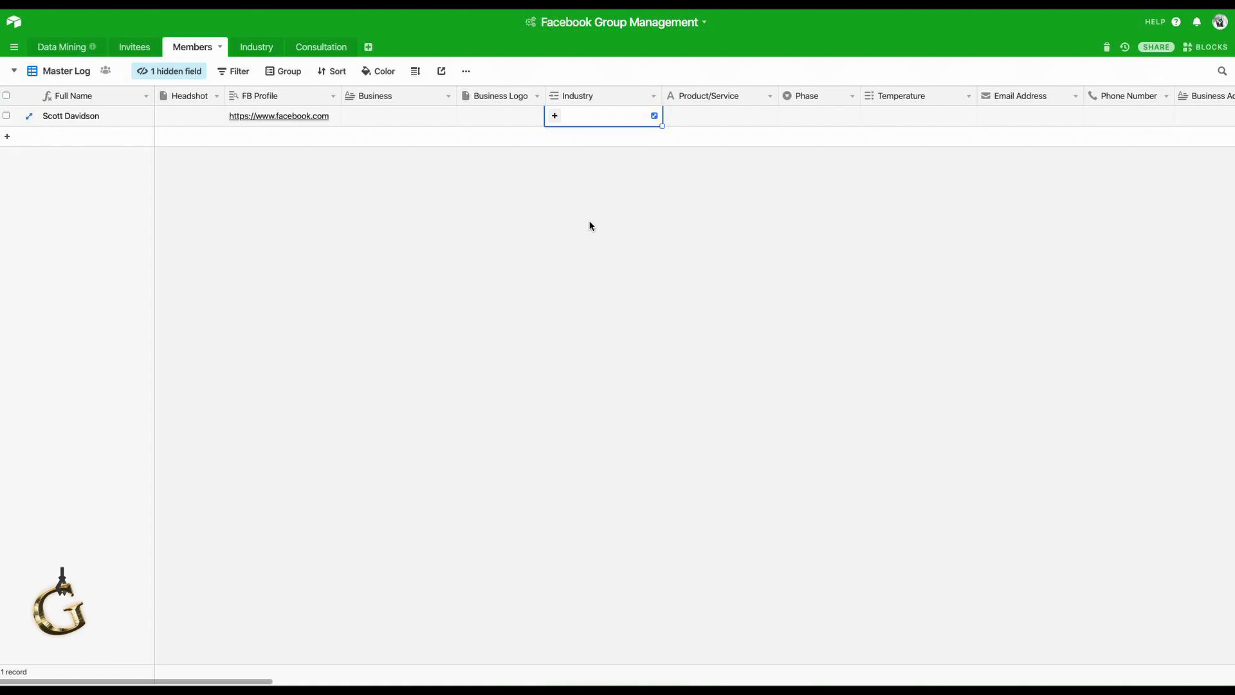
left_click(555, 116)
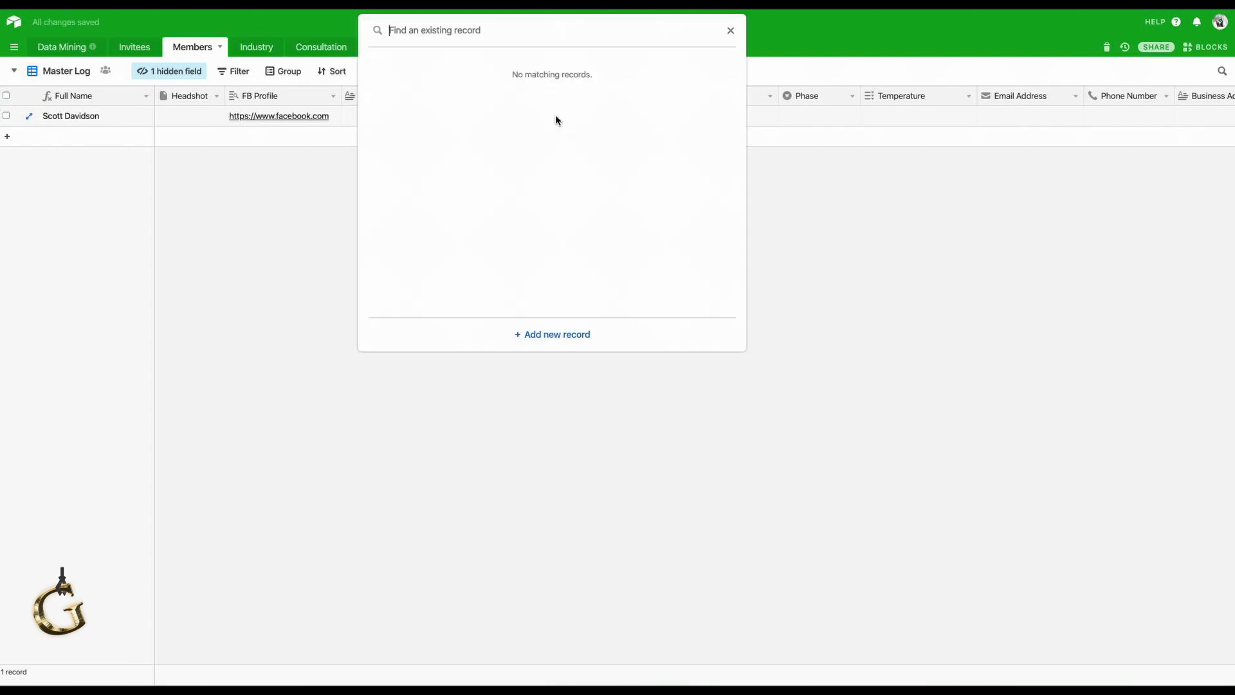
type("Consultant")
left_click(575, 334)
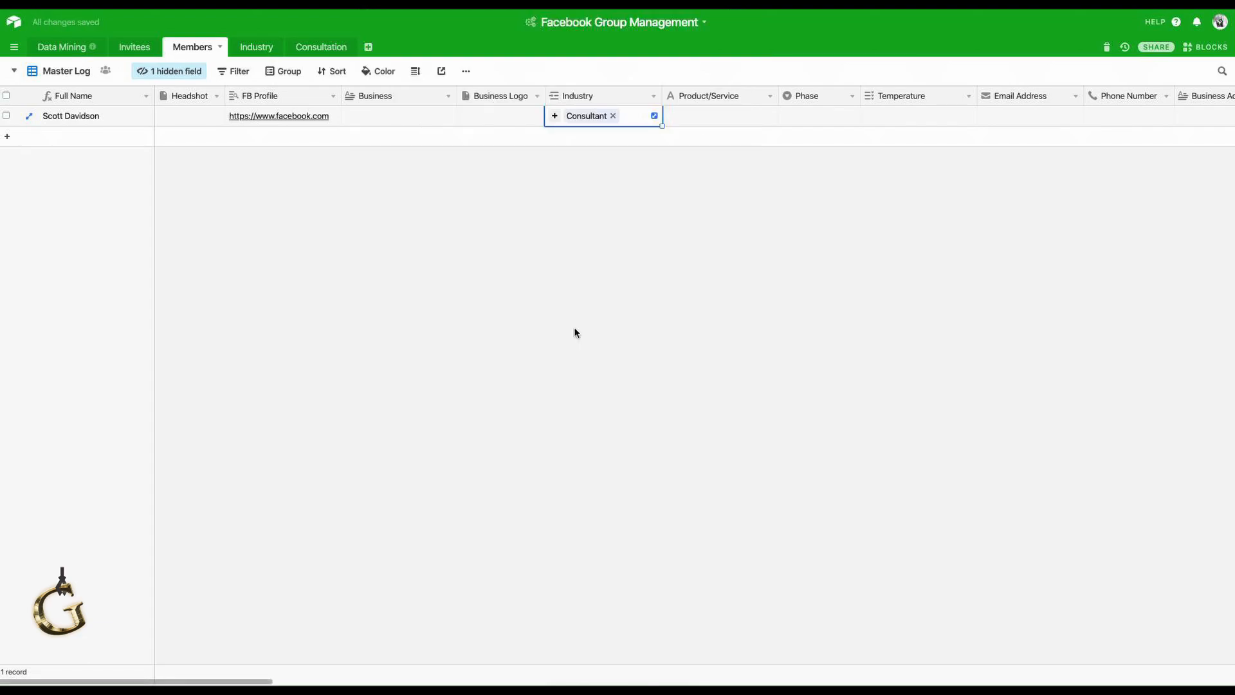
left_click(248, 50)
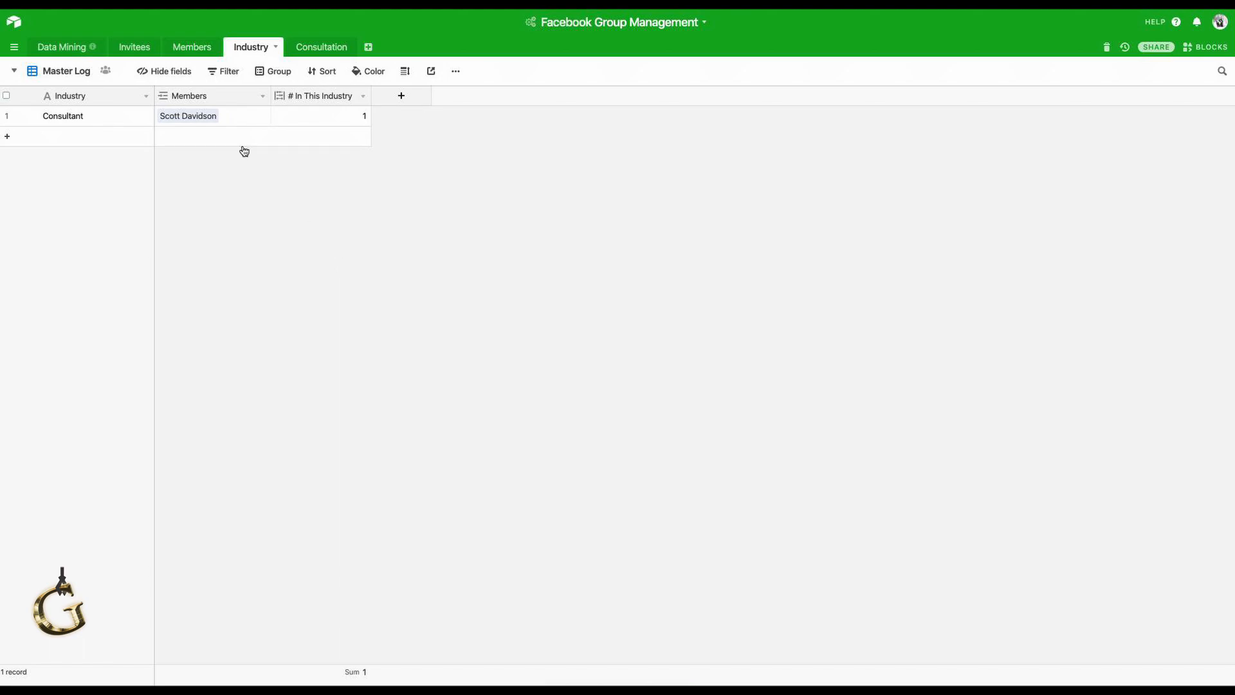
Widen the Industry table's Members column, then go back to the Members table.
double_click(223, 100)
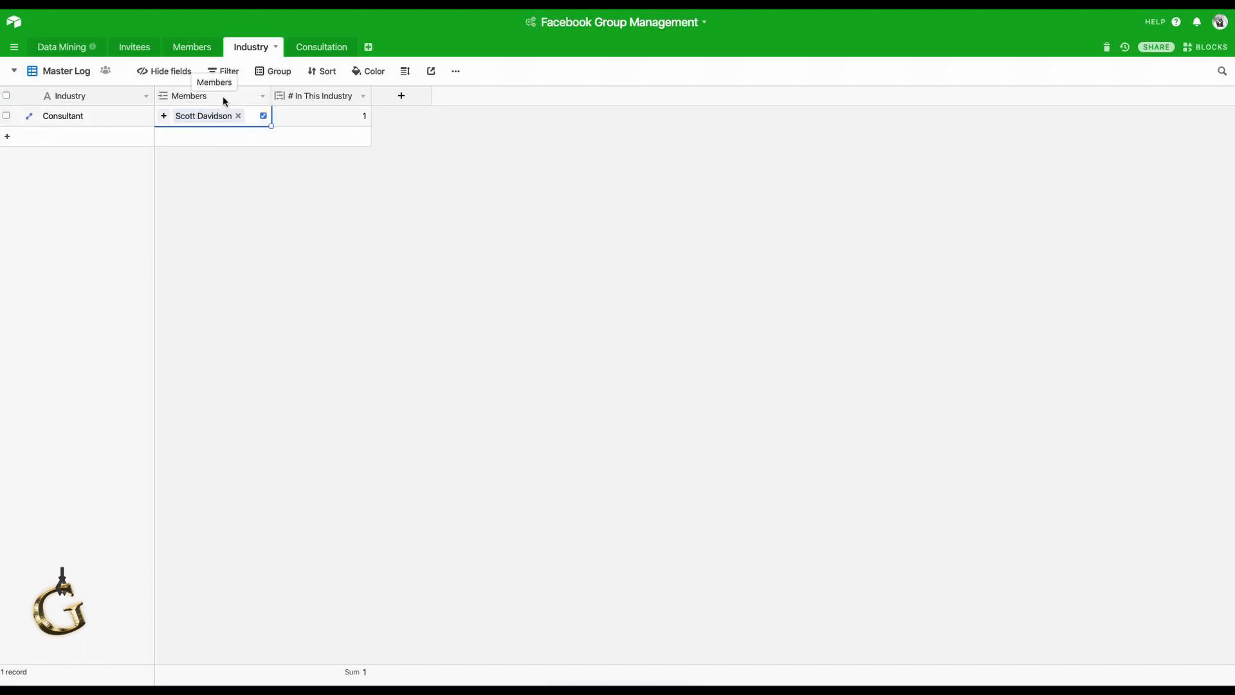
left_click(328, 245)
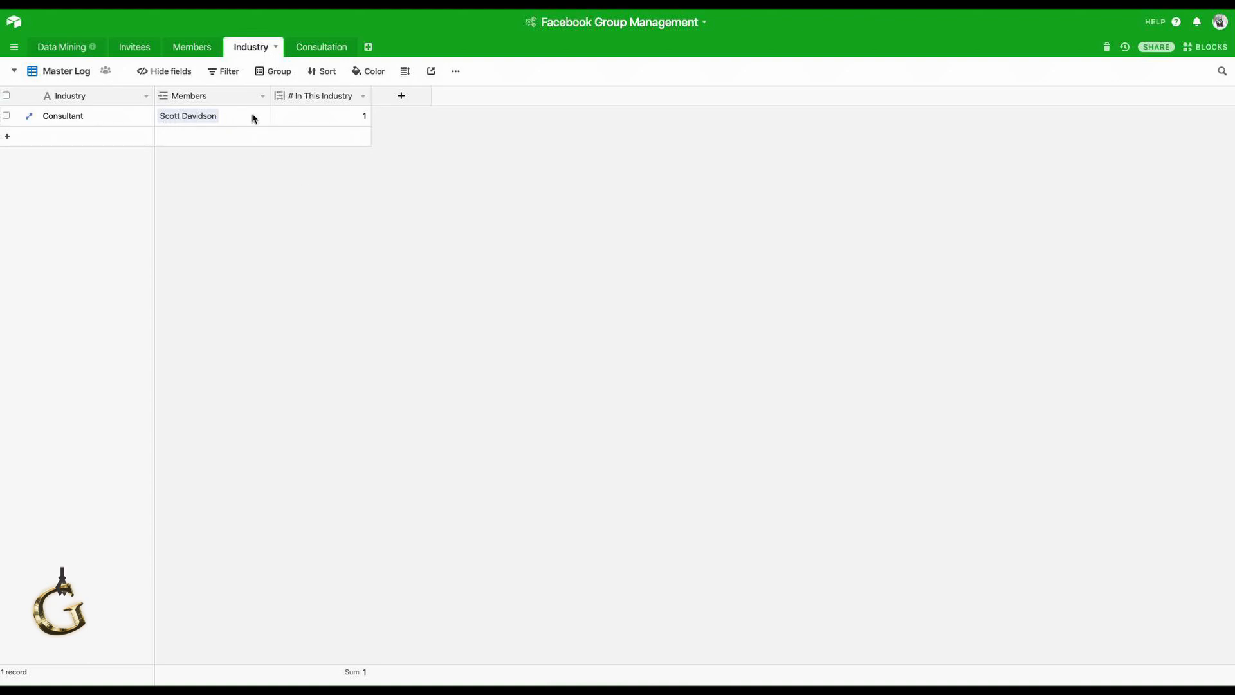
left_click_drag(269, 96, 451, 96)
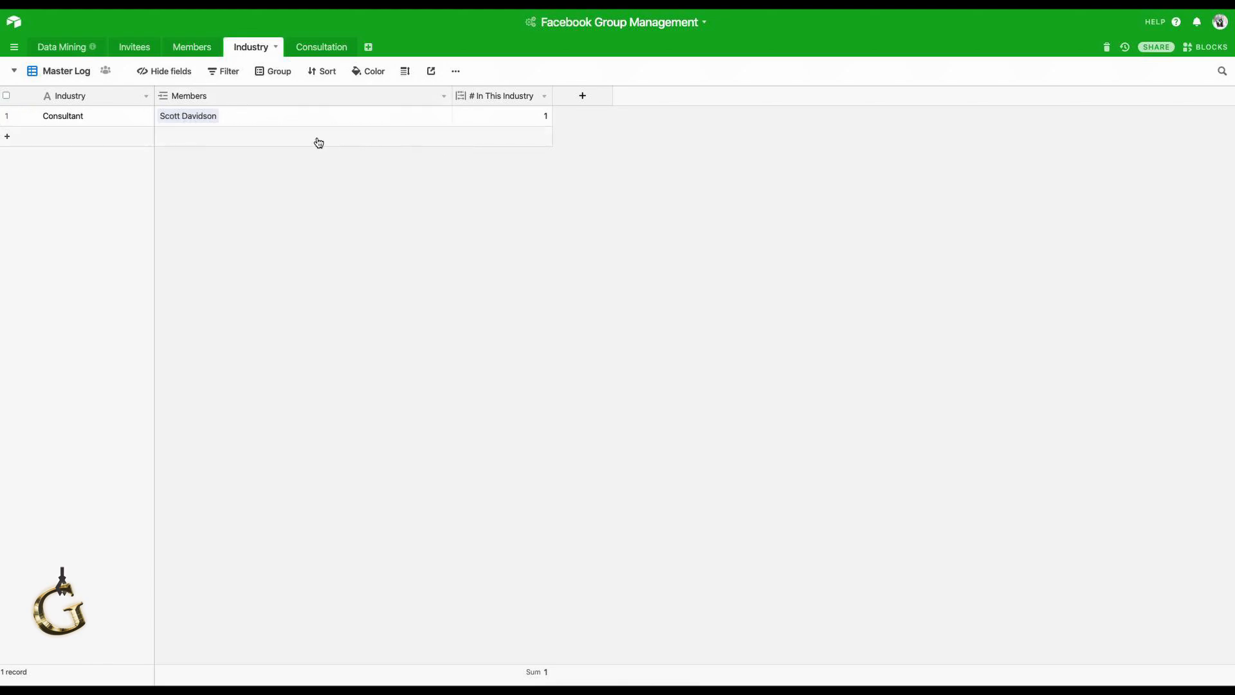
left_click(192, 48)
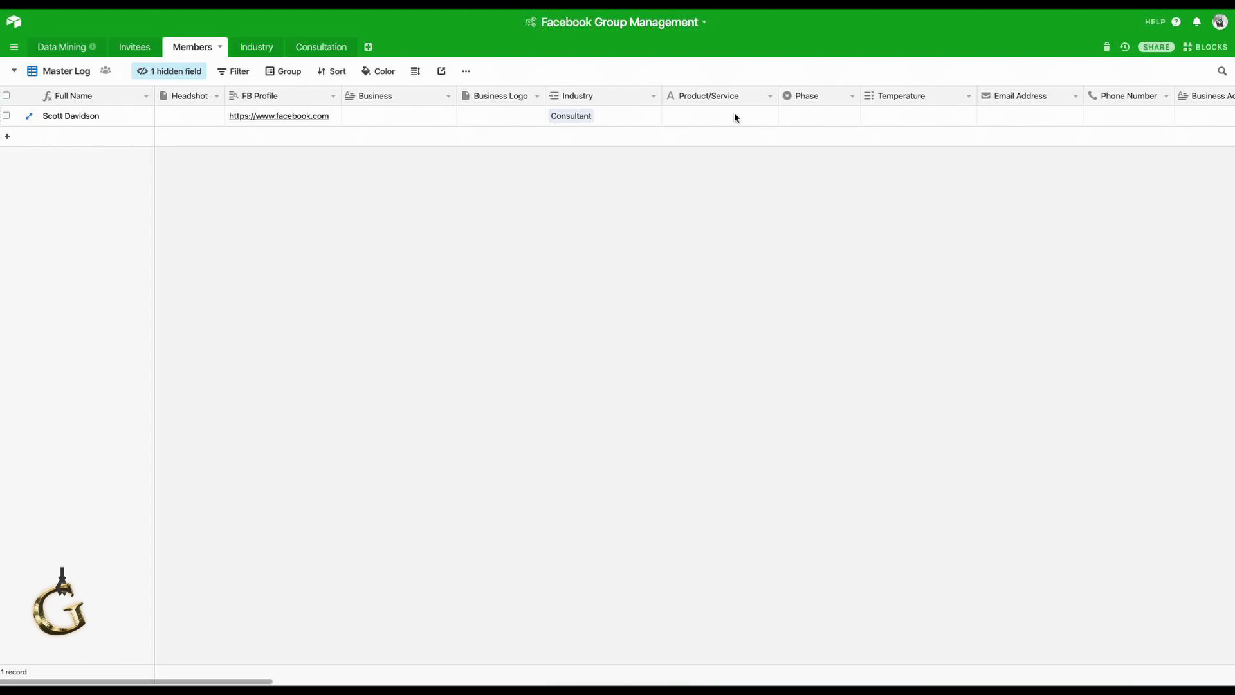
left_click(706, 122)
left_click(817, 123)
left_click(850, 116)
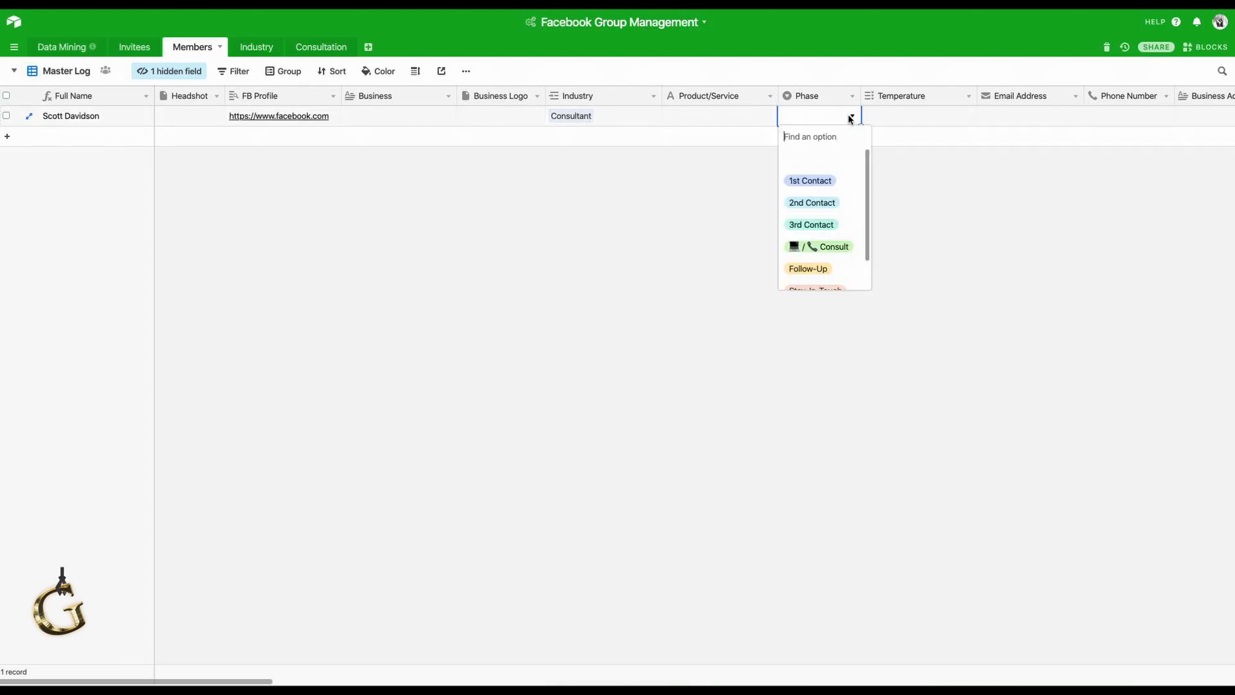
scroll(835, 158, "down", 1)
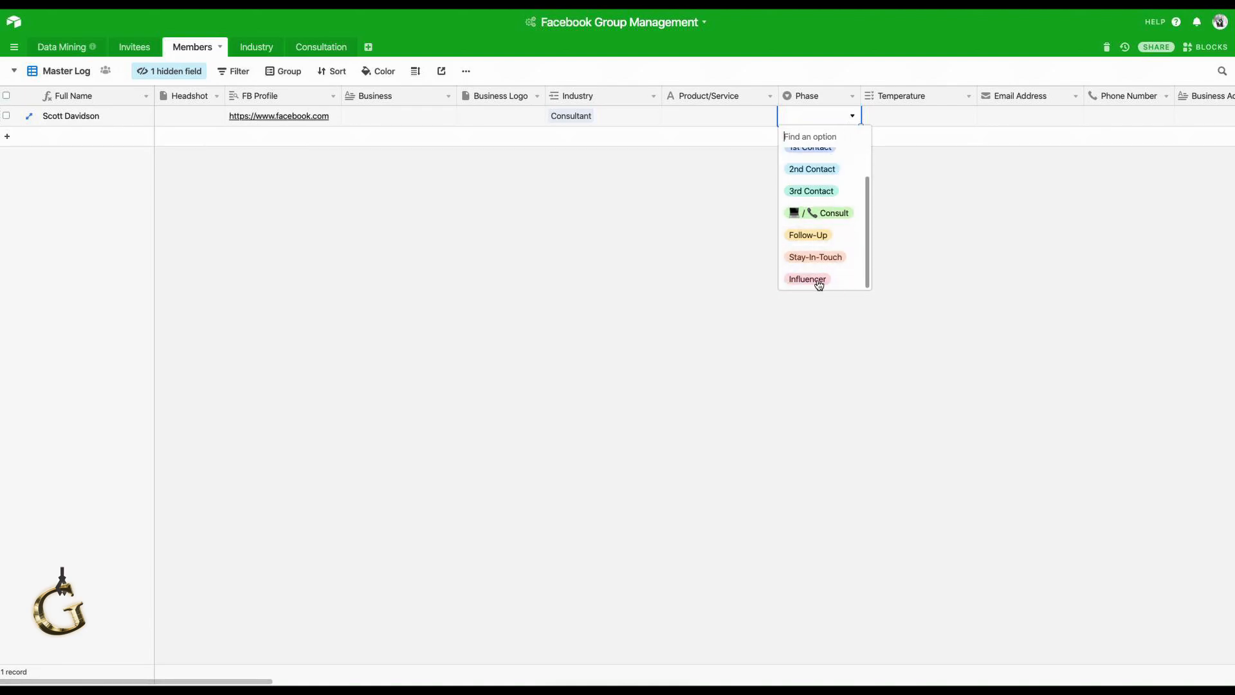
scroll(835, 250, "up", 1)
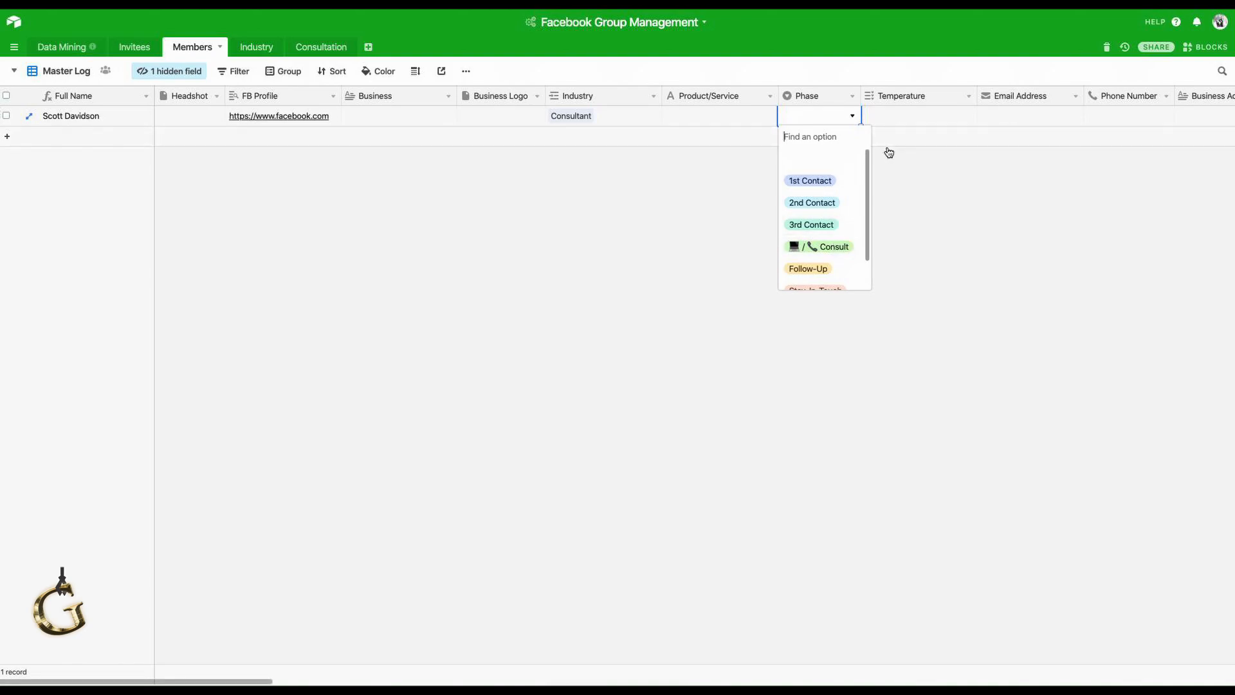
left_click(921, 245)
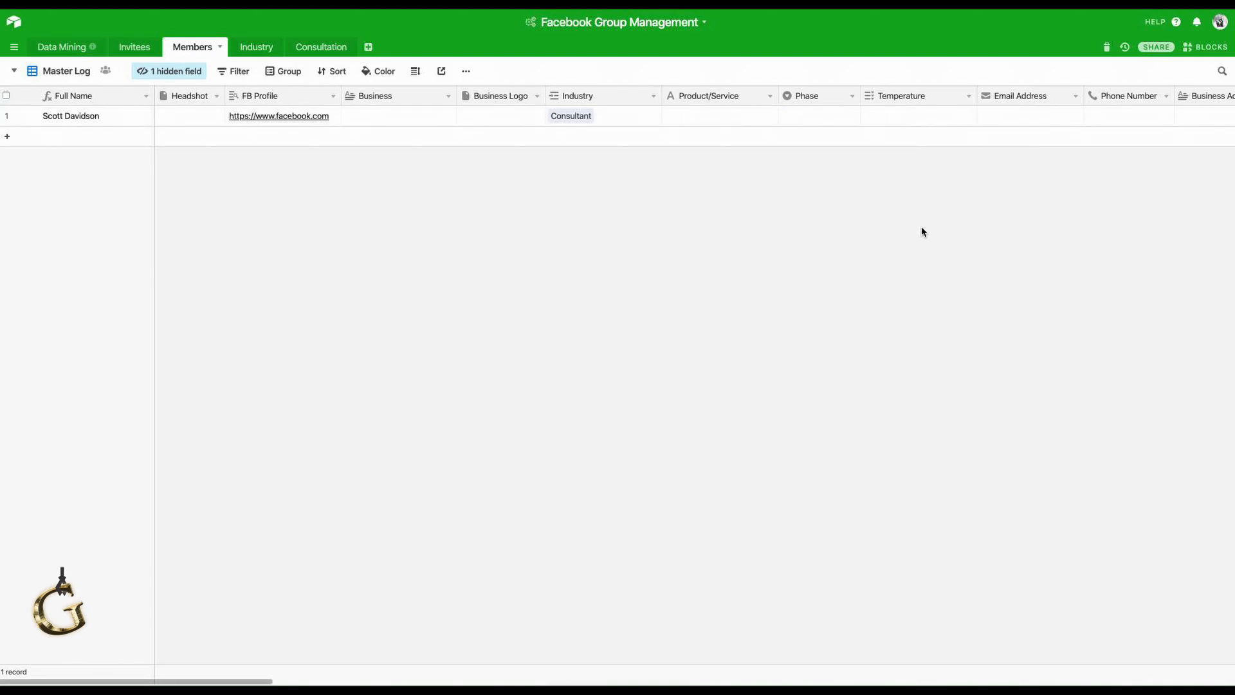
left_click(931, 117)
left_click(868, 117)
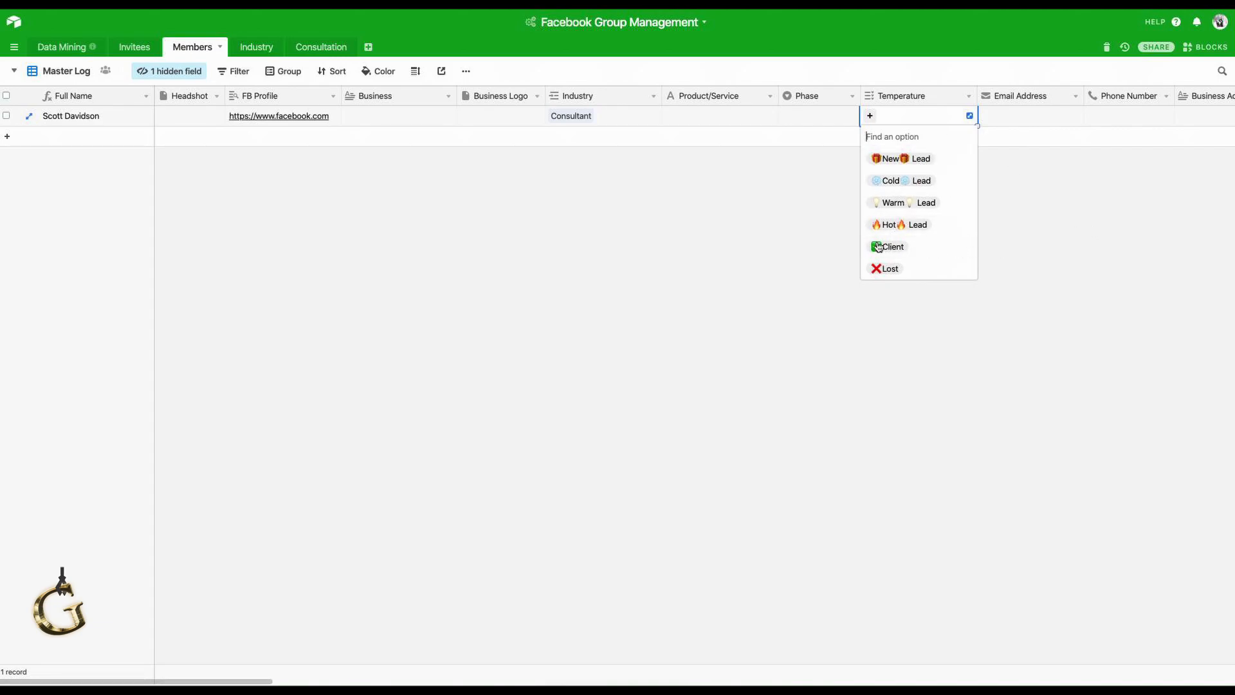
left_click(1050, 242)
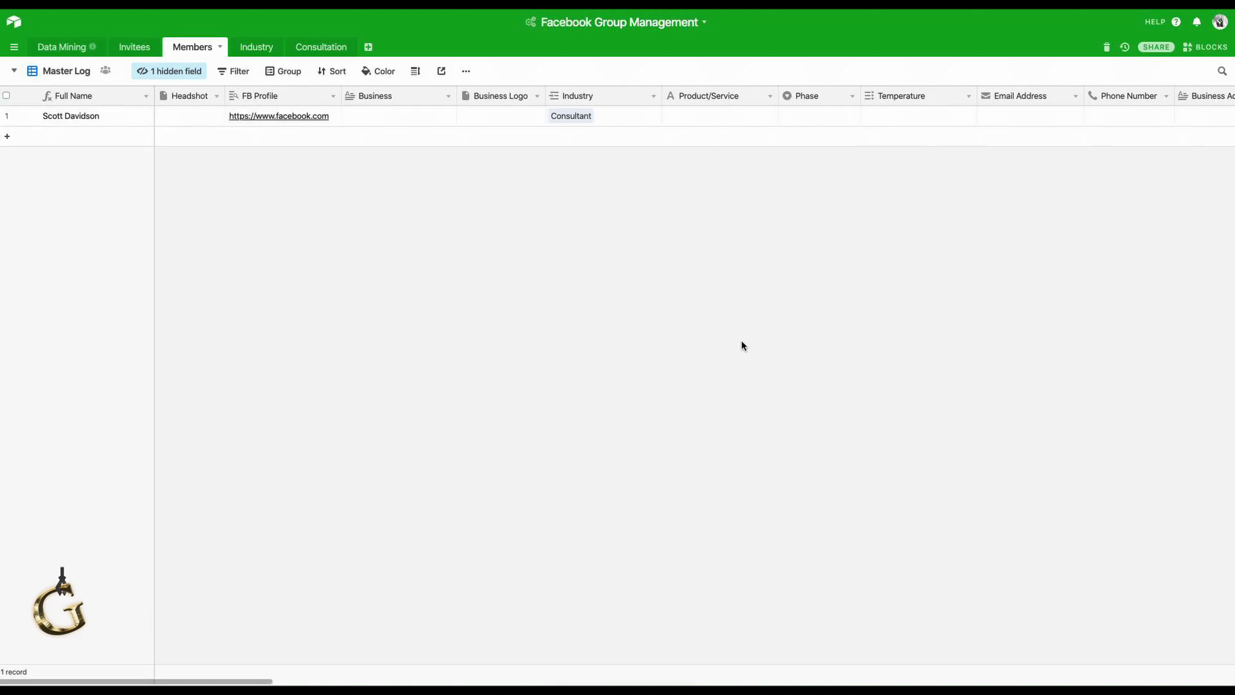
left_click(1006, 121)
key("Right")
key("Right")
key("Right")
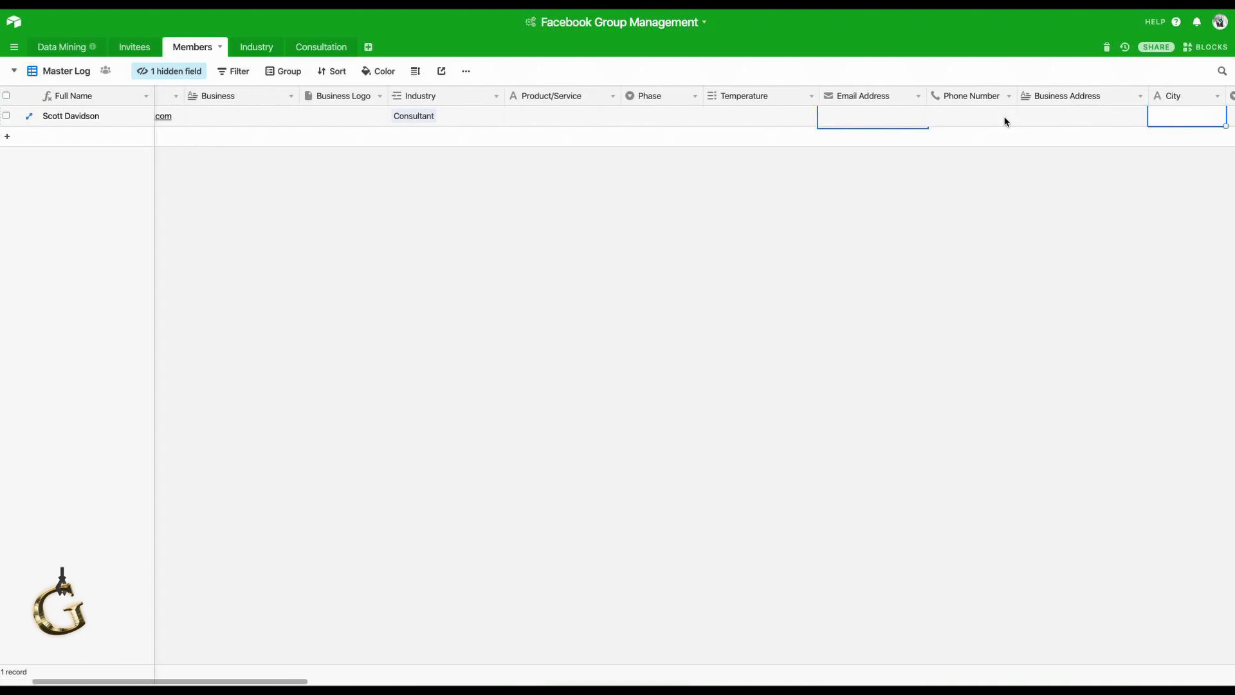
key("Right")
key("Right")
key("Right")
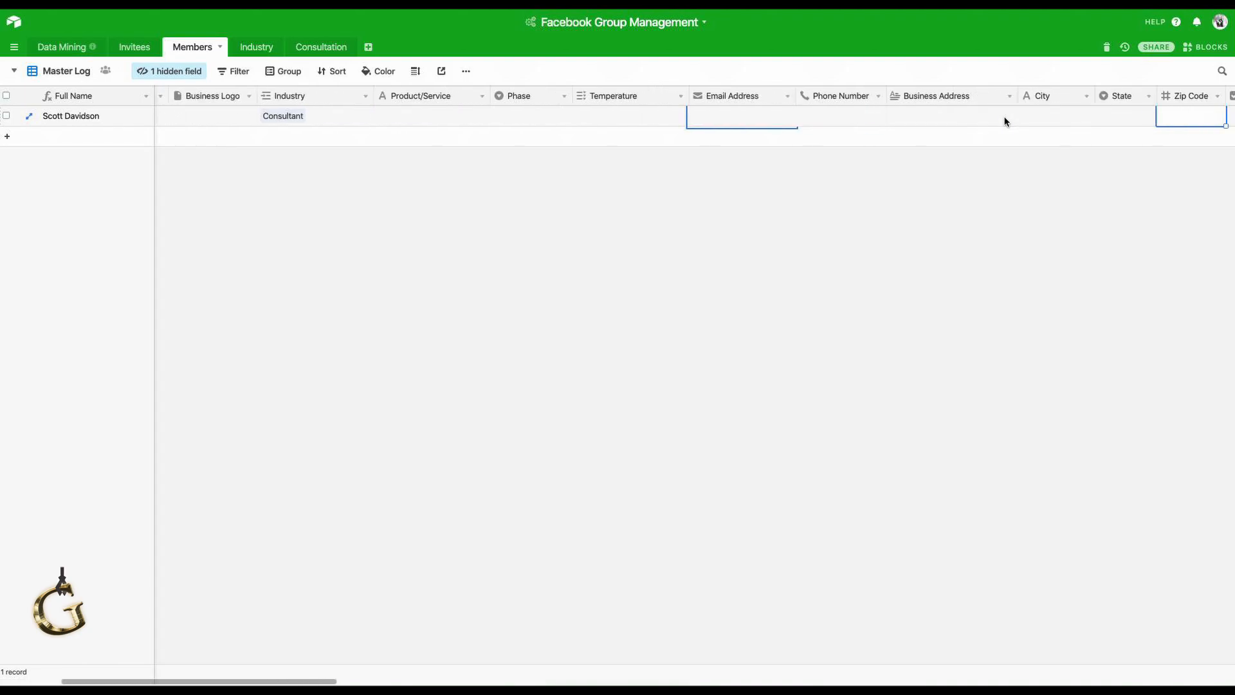
key("Right")
key("Right")
key("Right")
key("Left")
key("Left")
key("Left")
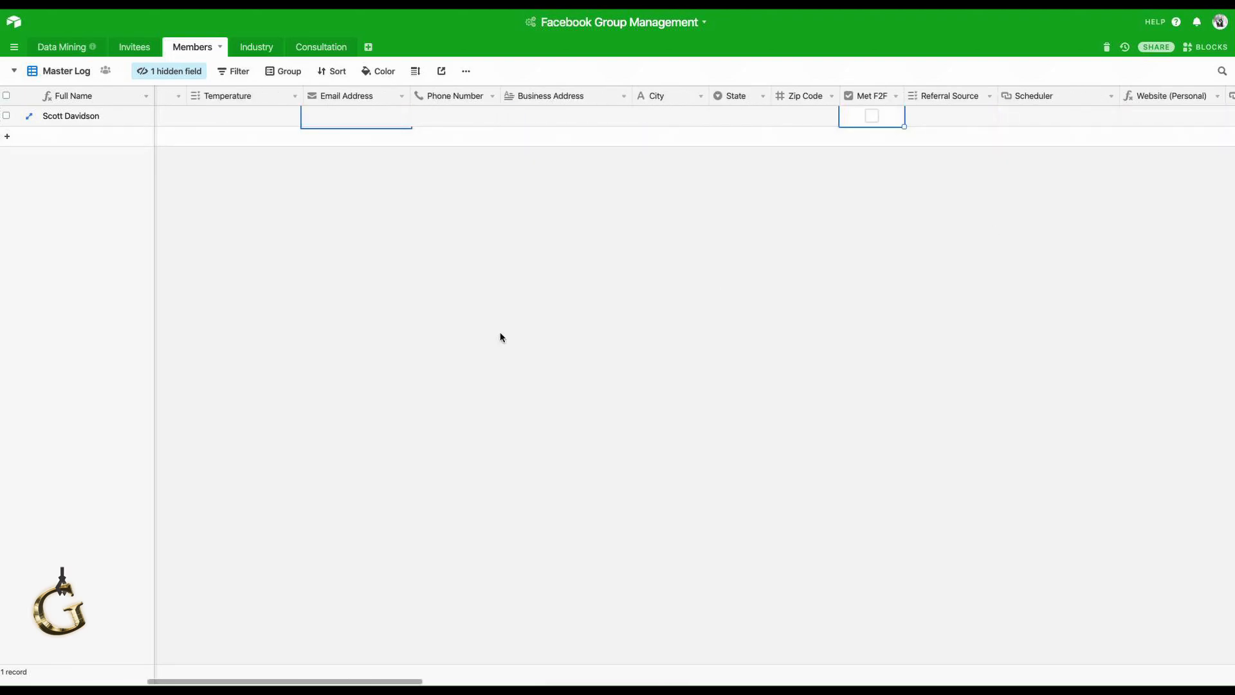
left_click_drag(300, 683, 388, 683)
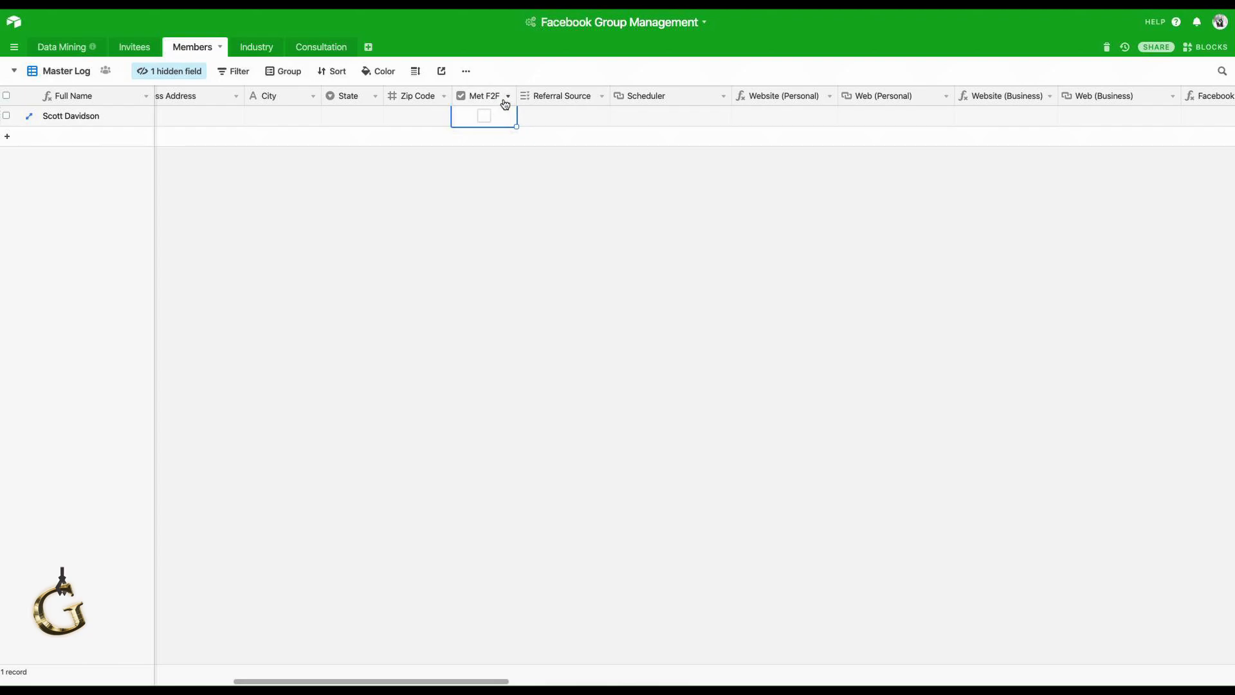
left_click(558, 115)
left_click(526, 116)
scroll(580, 274, "down", 1)
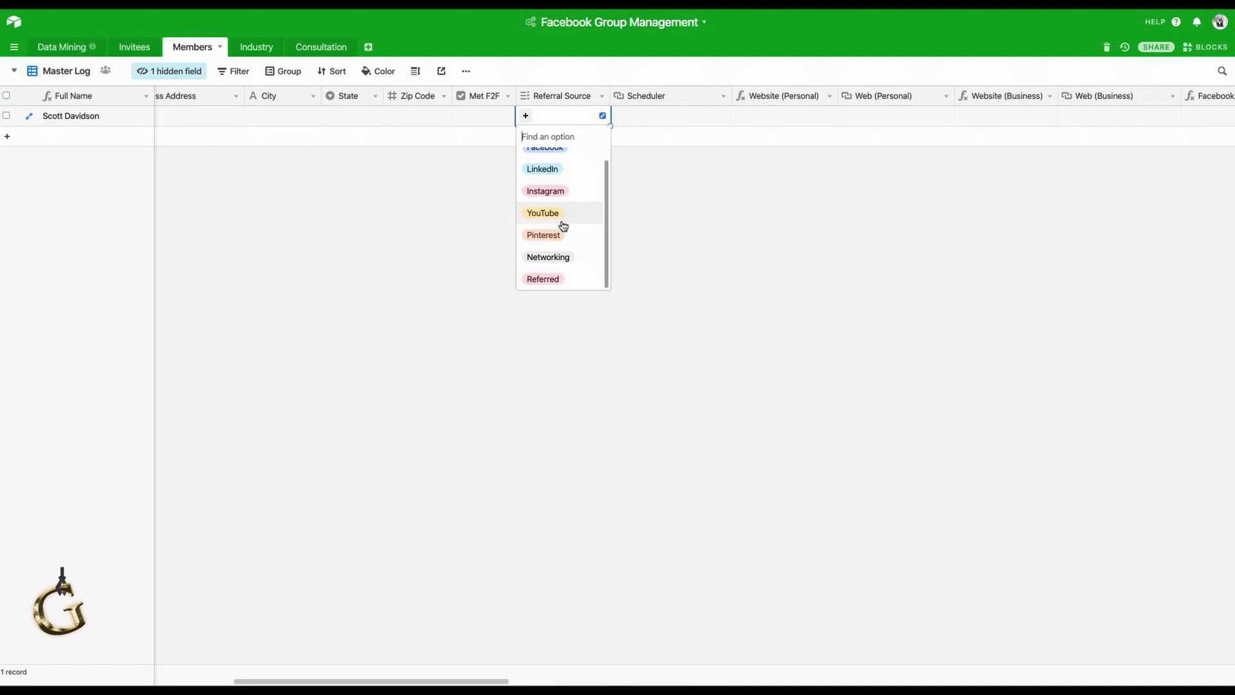
scroll(588, 226, "up", 1)
left_click(708, 219)
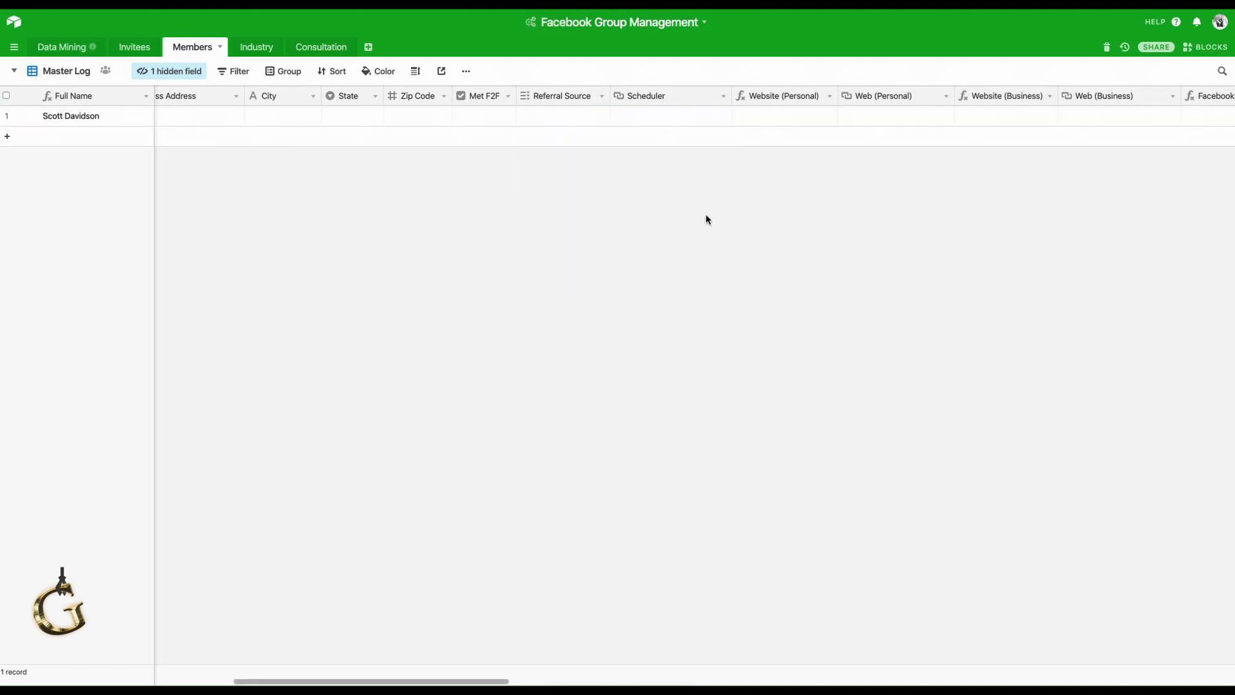
left_click(659, 115)
left_click(802, 120)
left_click(913, 114)
type("http")
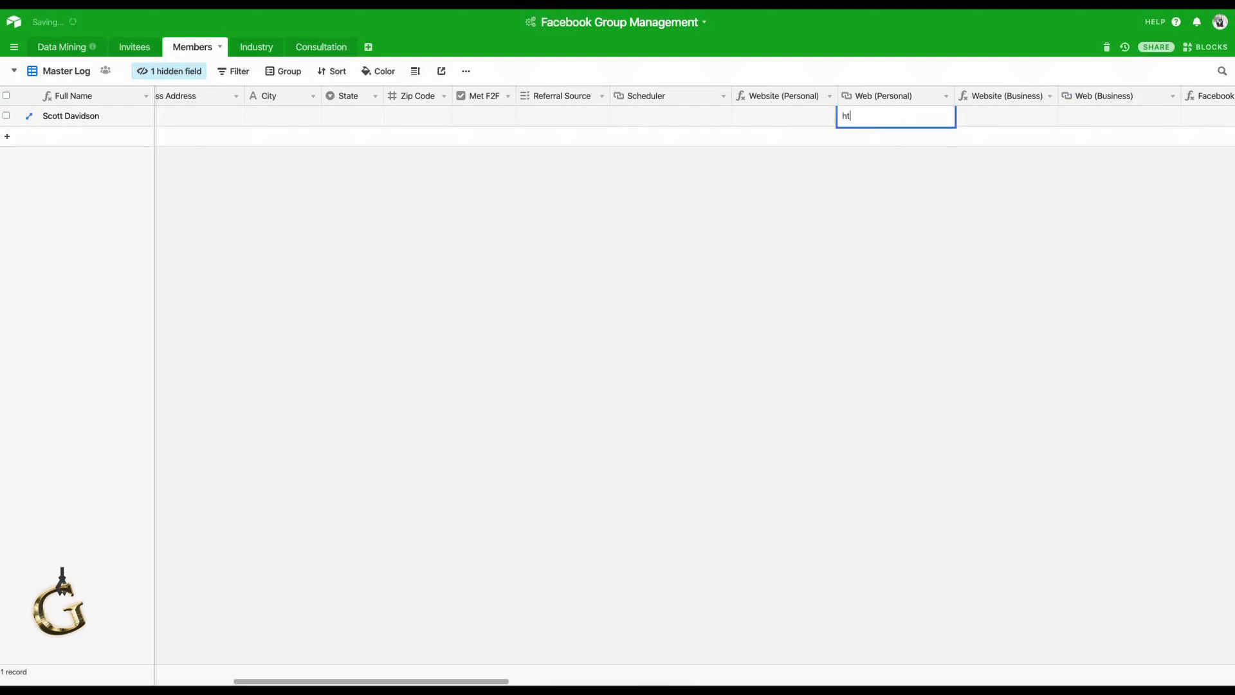
key("BackSpace")
key("BackSpace")
type("tps://www.link.com")
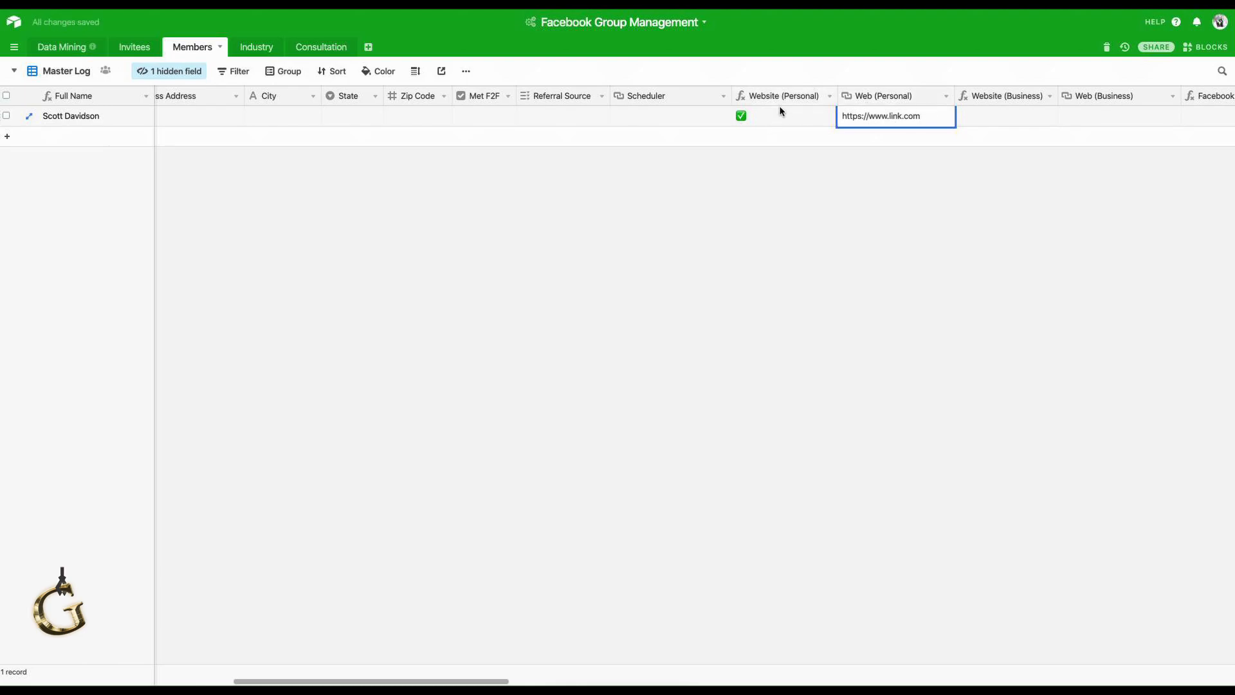
left_click(883, 185)
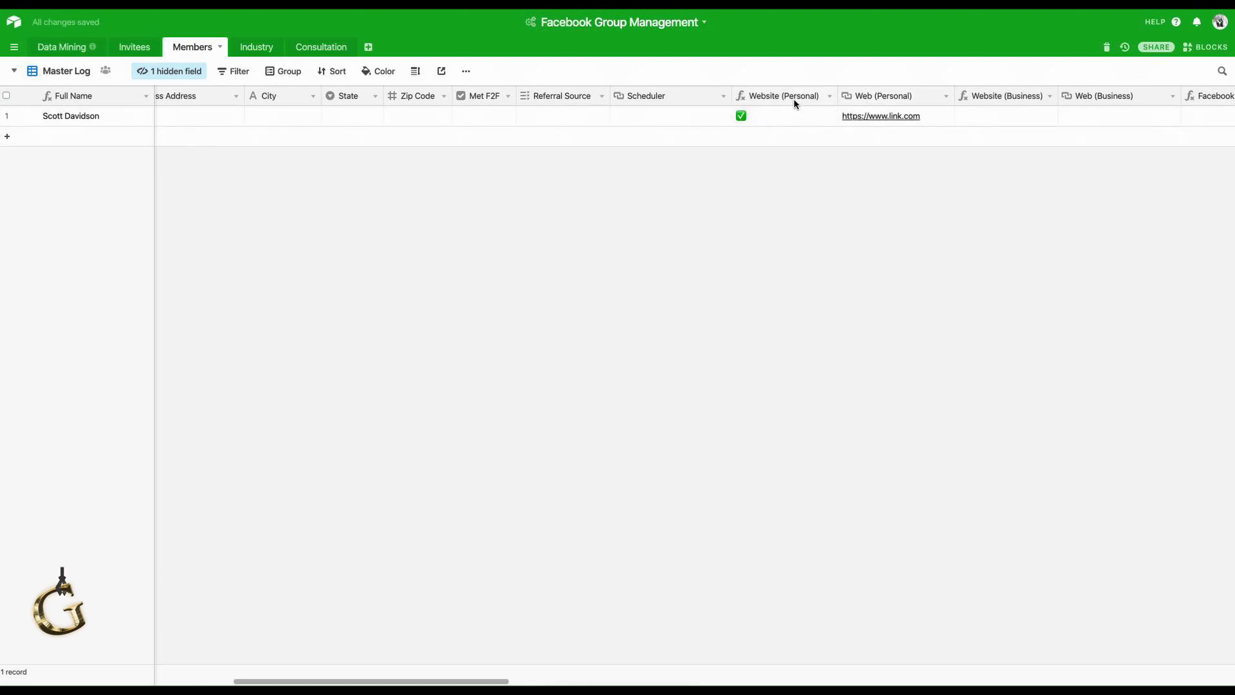
left_click(64, 72)
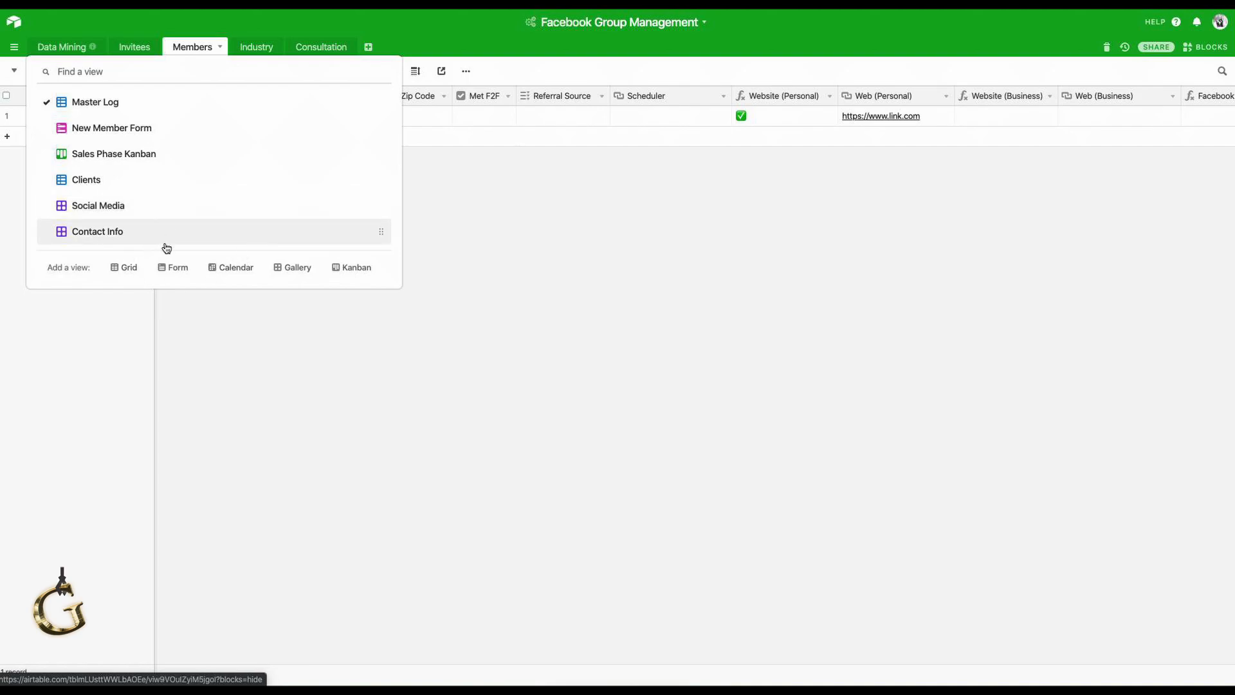
Close the Members views list to return to the Master Log grid.
left_click(491, 239)
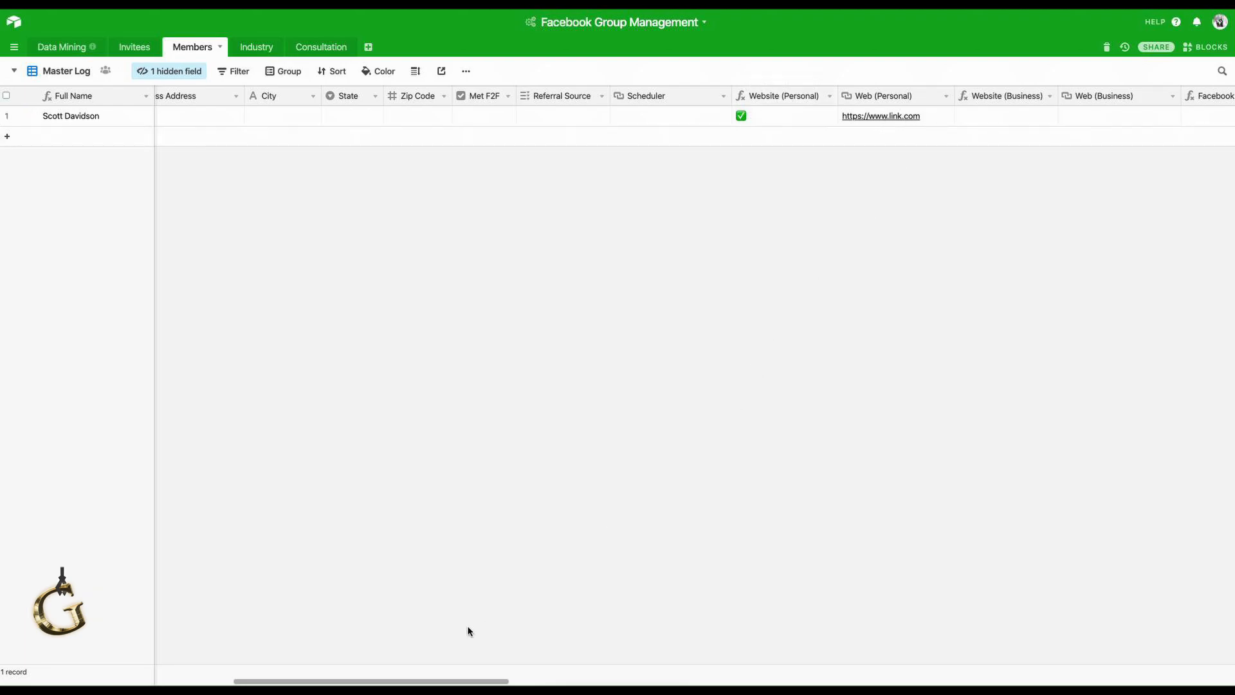
Set the member's Consult Date to 3/9/2020.
left_click_drag(466, 681, 1160, 679)
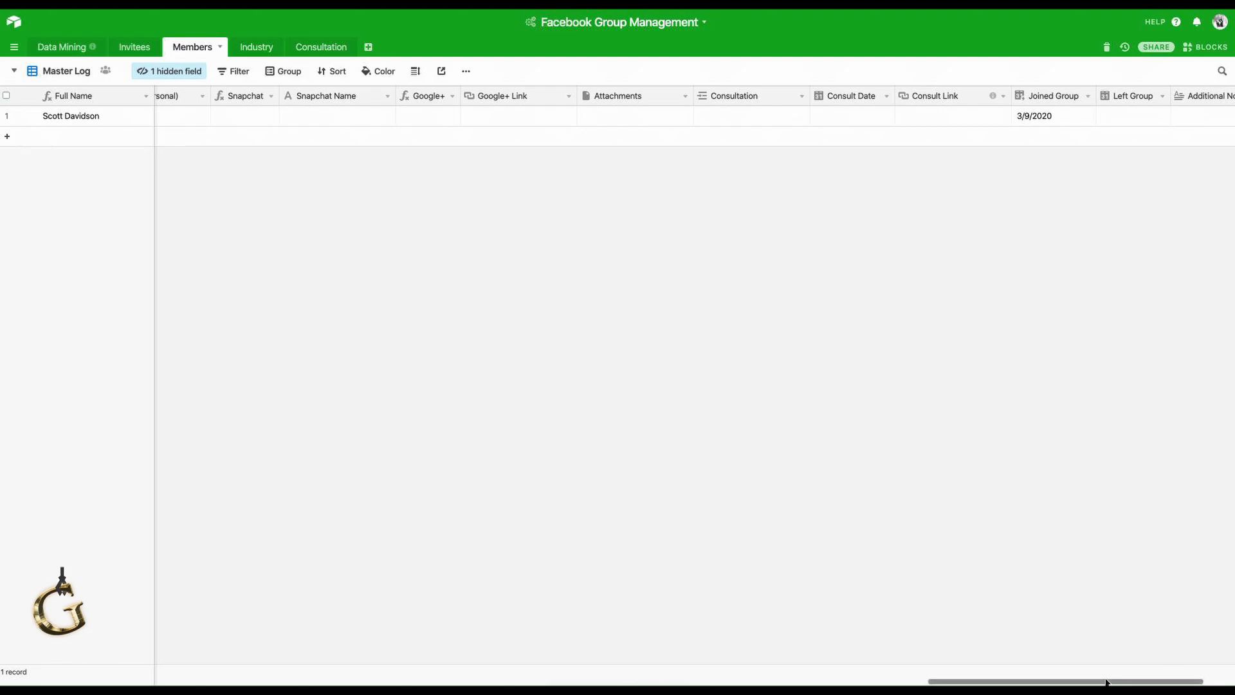
left_click_drag(1069, 682, 1102, 682)
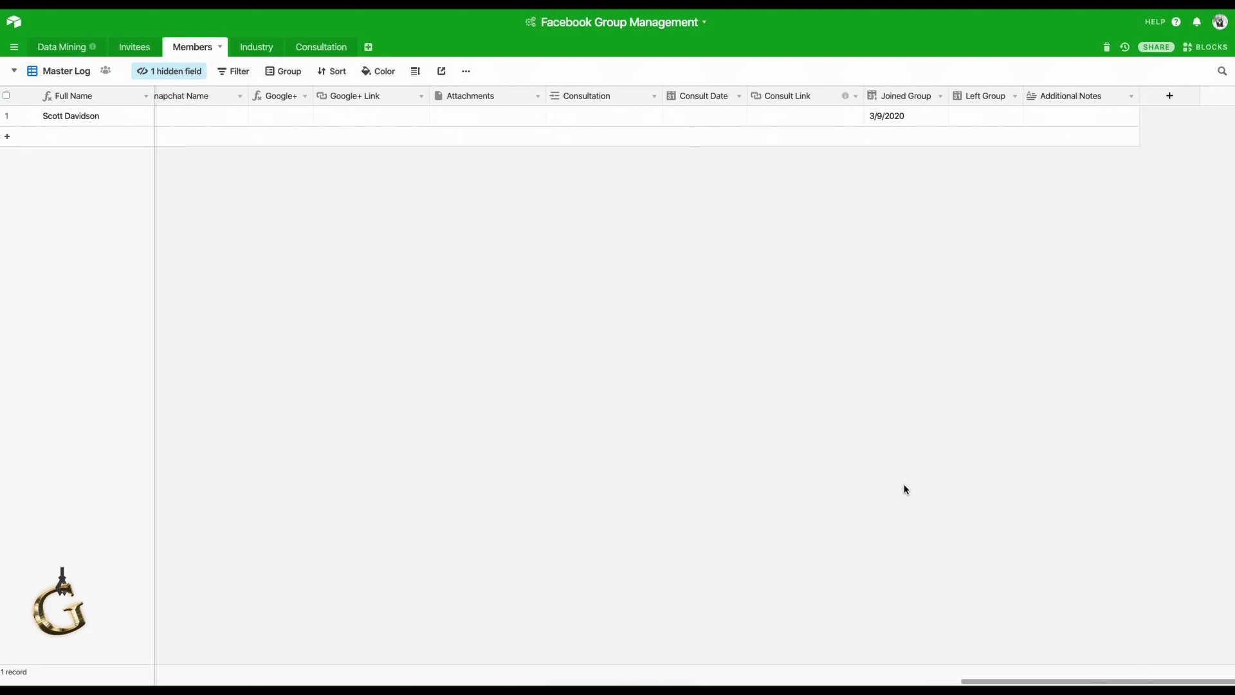
left_click(493, 124)
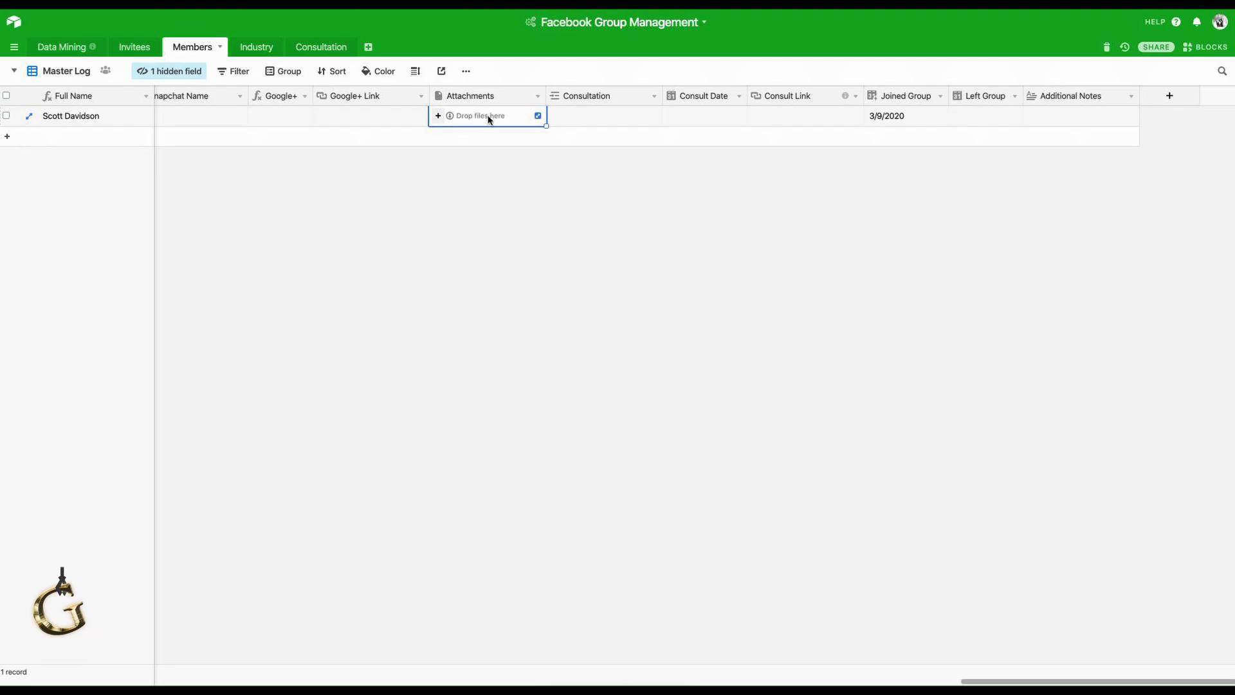
left_click(611, 115)
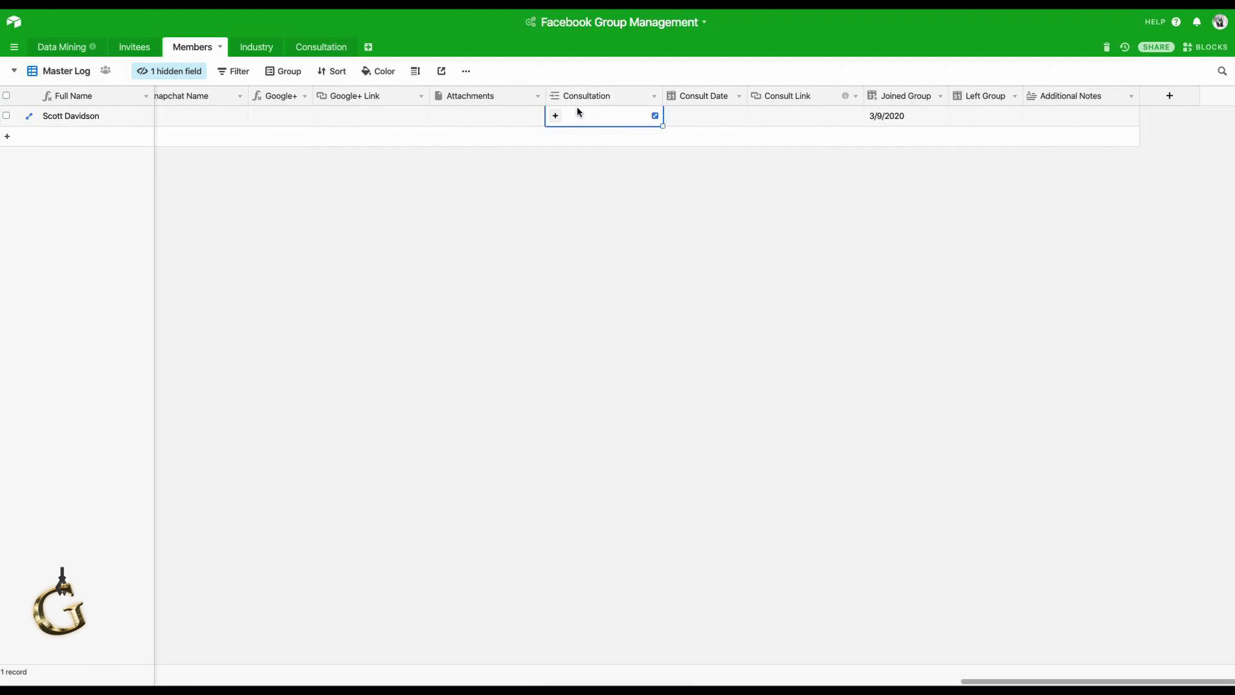
left_click(677, 117)
left_click(677, 115)
left_click(735, 265)
left_click(812, 117)
Link the member to a new Consultation record named after their copied full name.
left_click(605, 115)
left_click(139, 116)
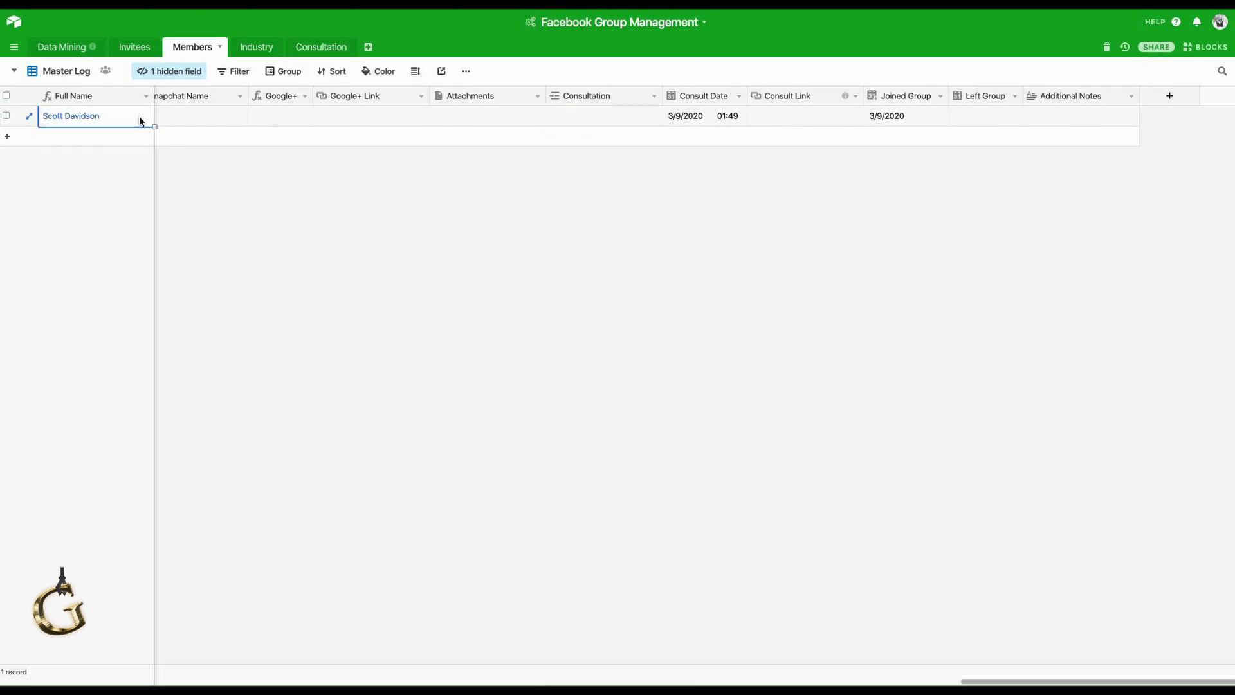
key("ctrl+c")
left_click(584, 119)
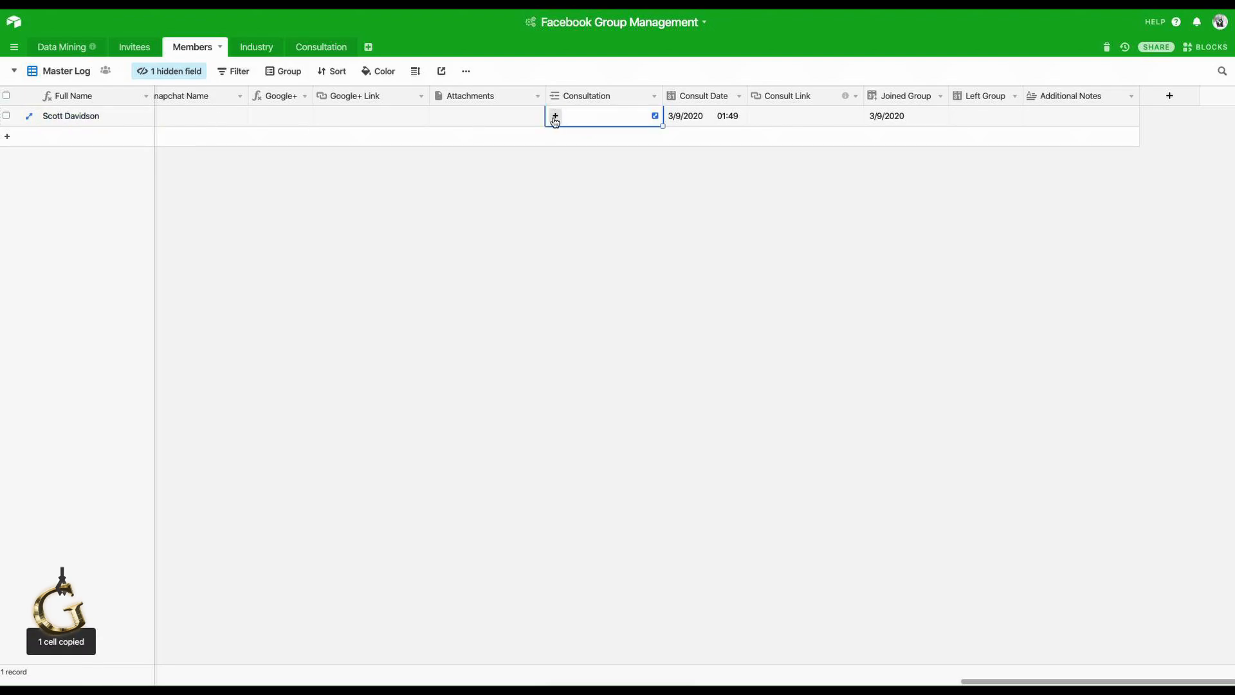
left_click(555, 117)
key("ctrl+v")
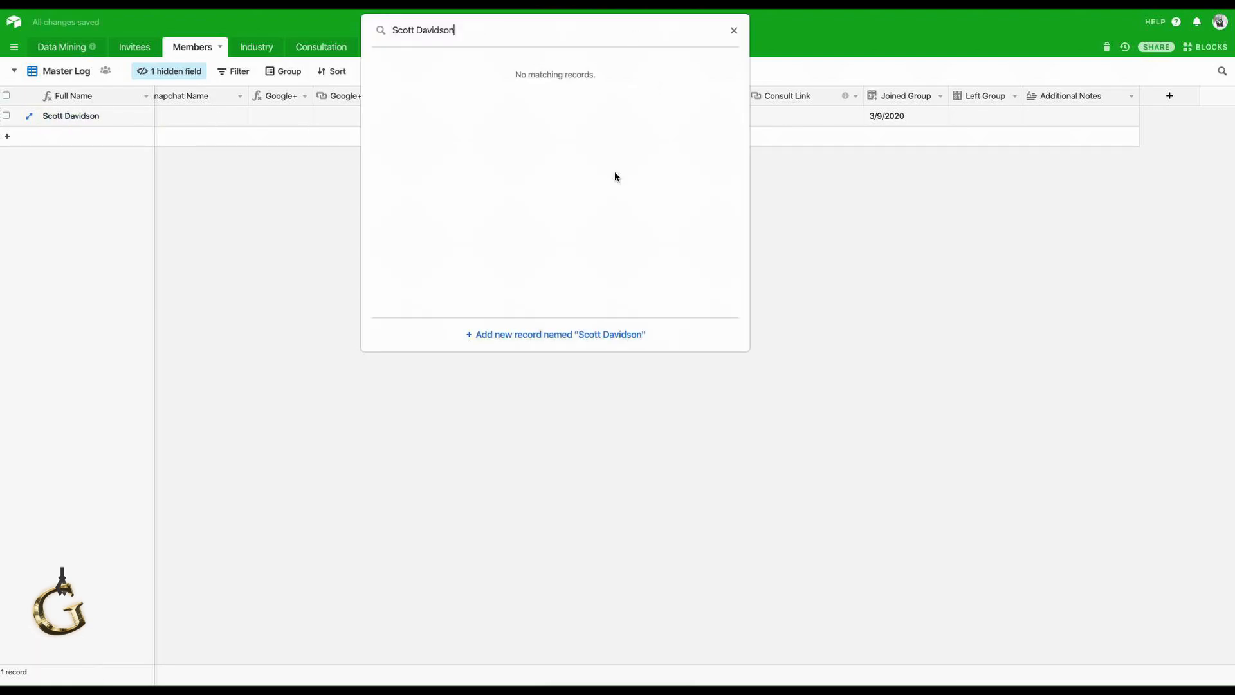
left_click(592, 334)
left_click(592, 350)
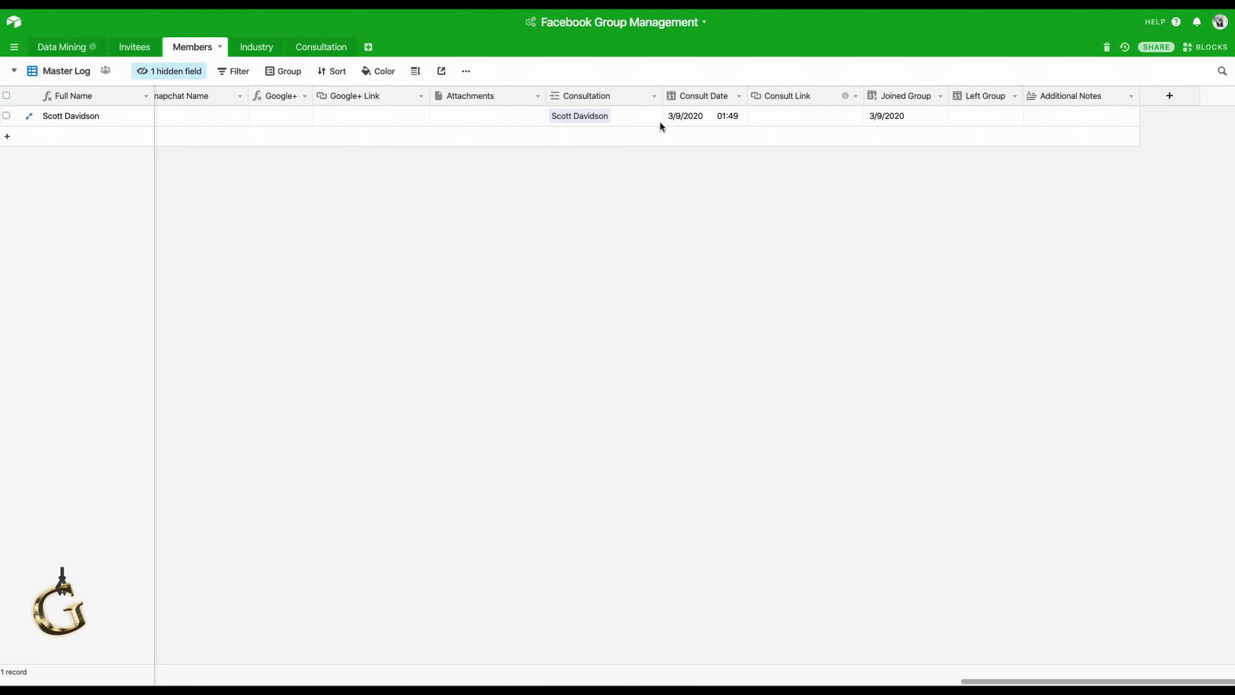
left_click(331, 56)
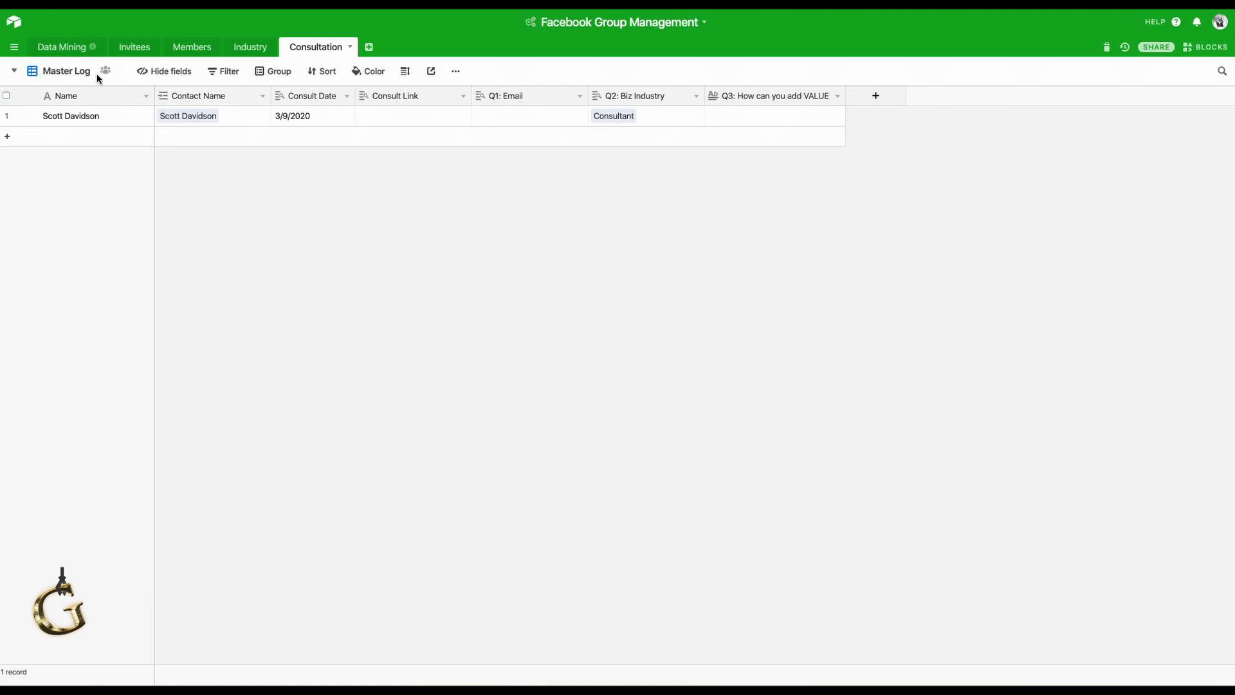
Add a Calendar view to Consultation, leaving its date field unchosen, and return to Master Log.
left_click(80, 72)
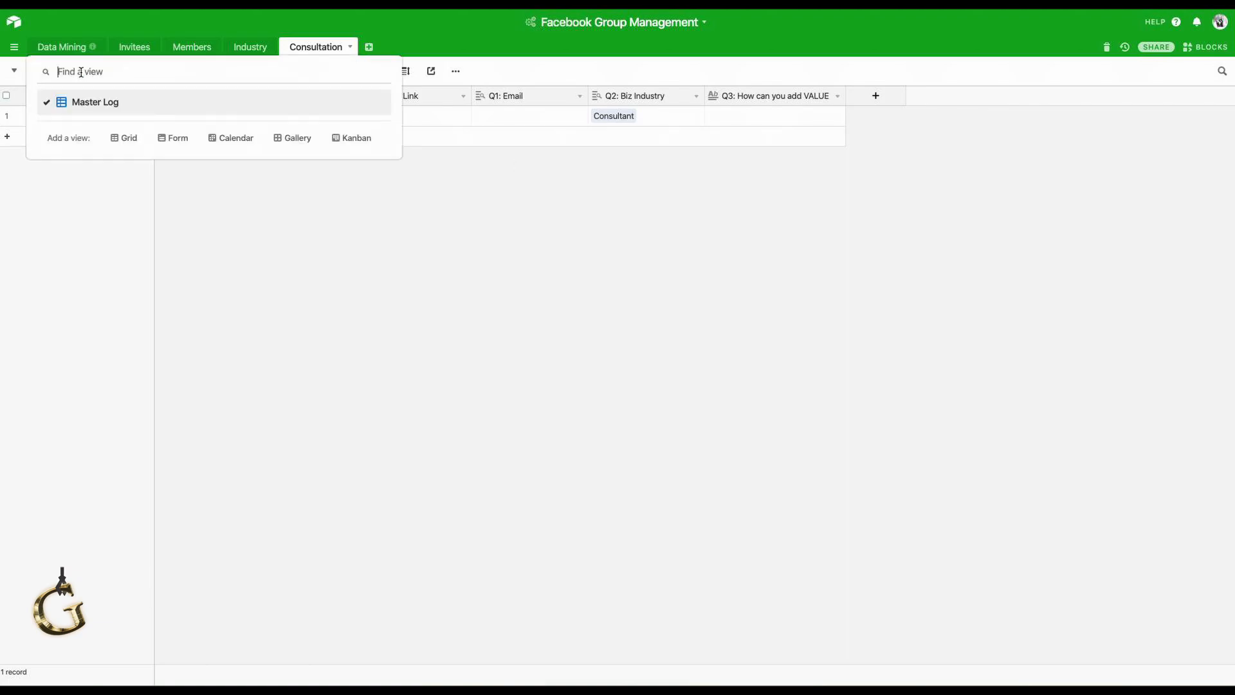
left_click(232, 137)
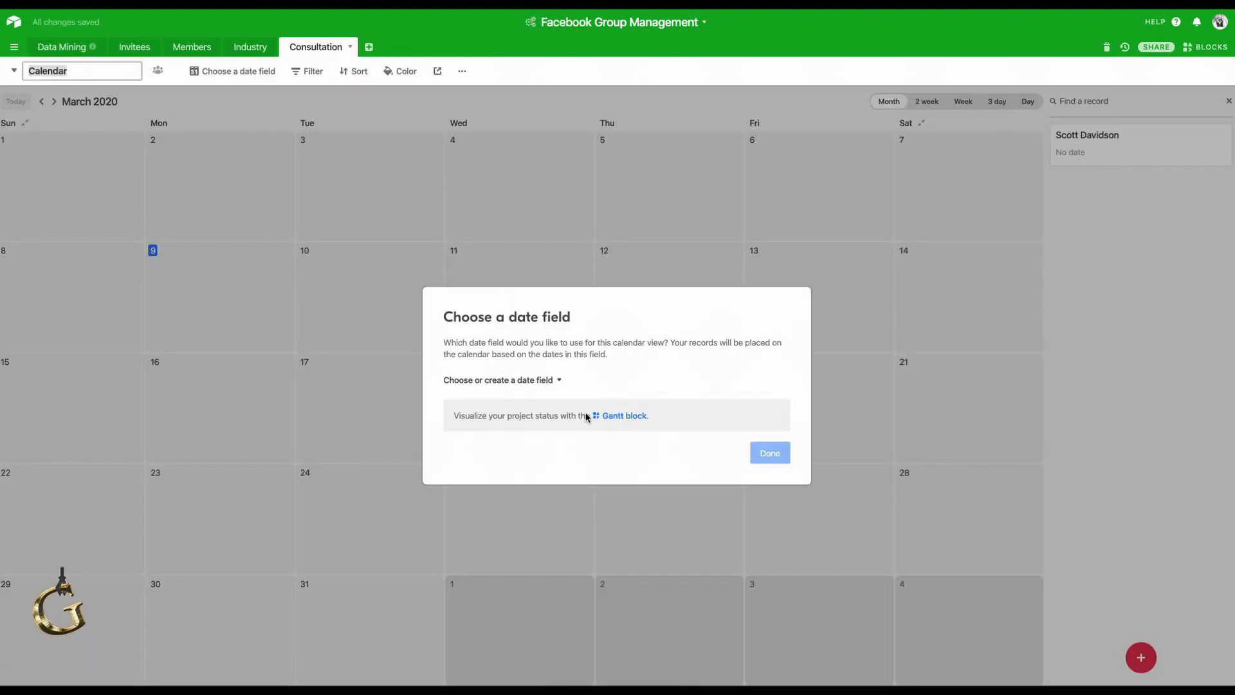
left_click(532, 381)
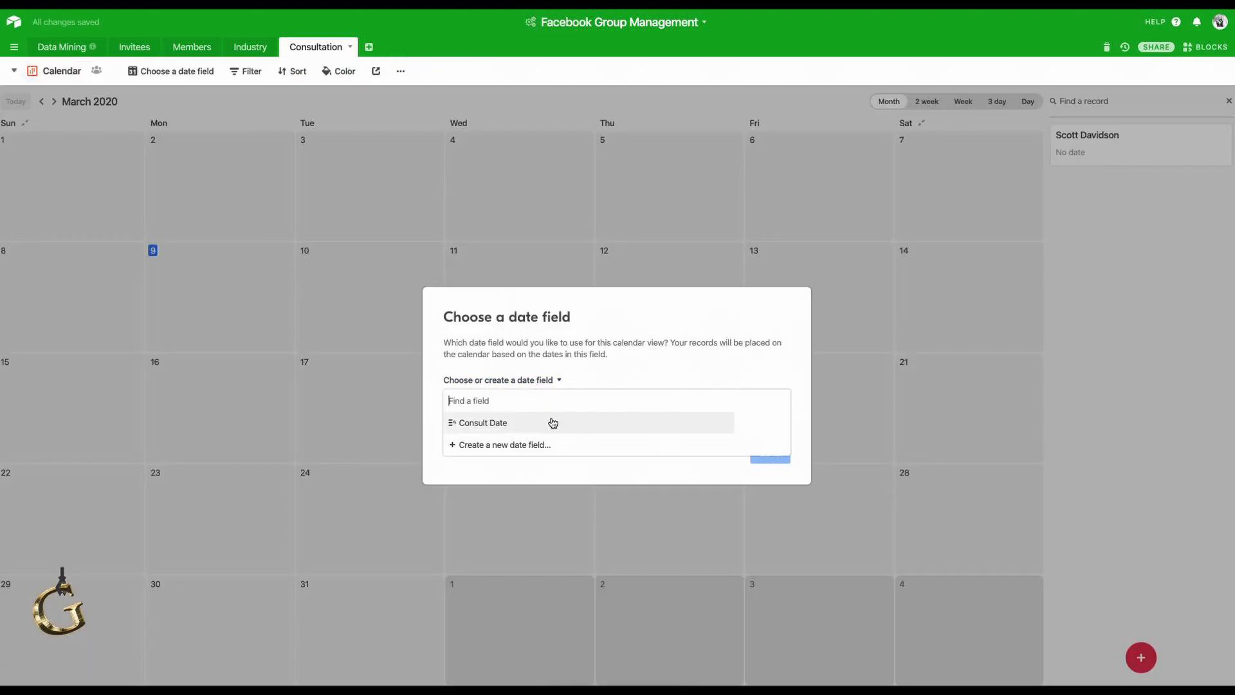
left_click(740, 460)
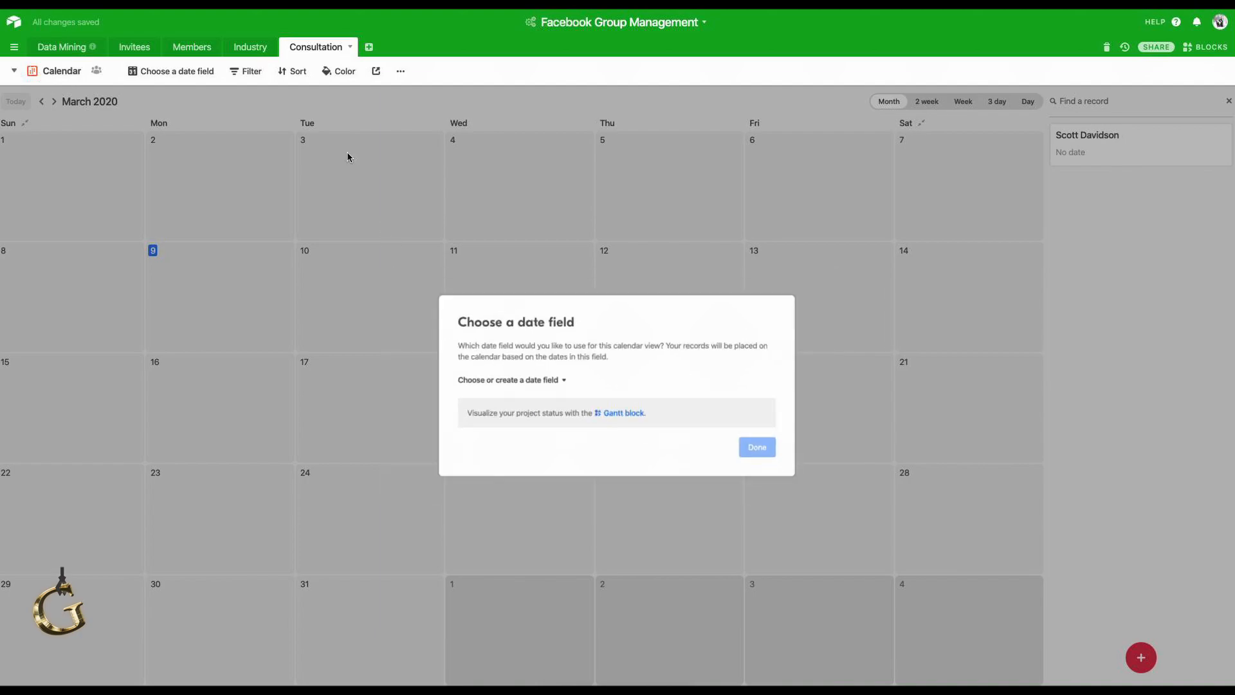
left_click(71, 74)
left_click(88, 103)
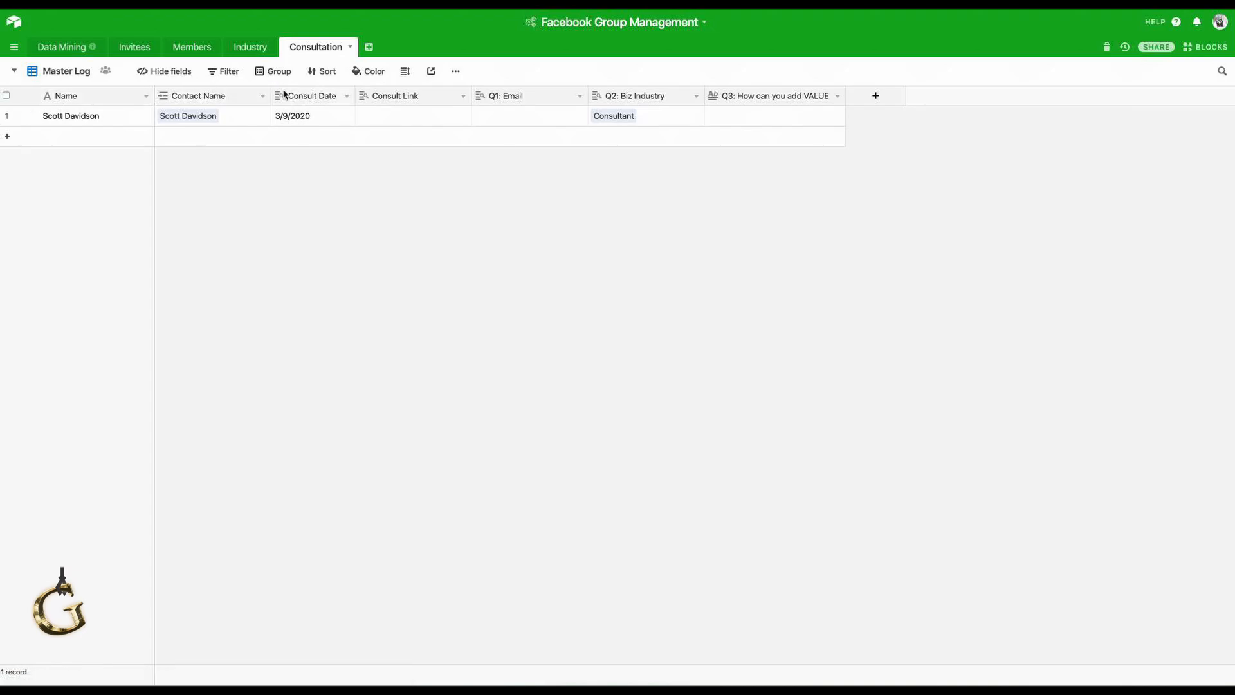
Delete the Calendar view from the Consultation table.
left_click(64, 72)
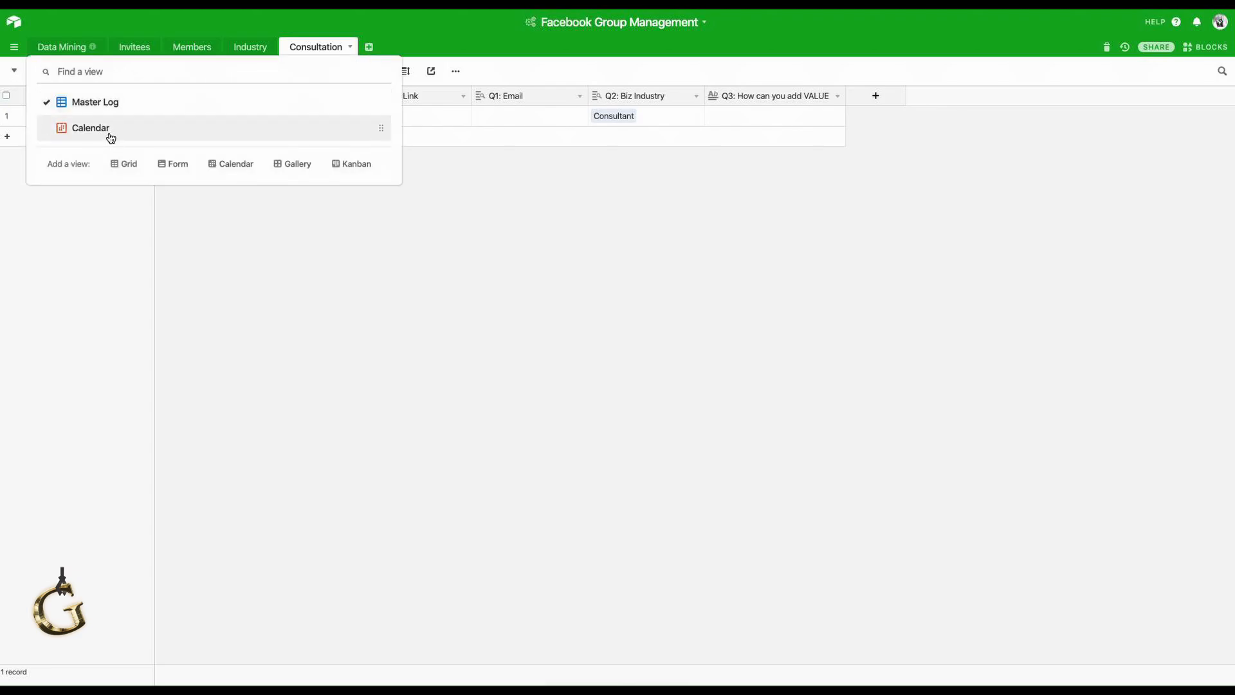
left_click(333, 130)
left_click(401, 71)
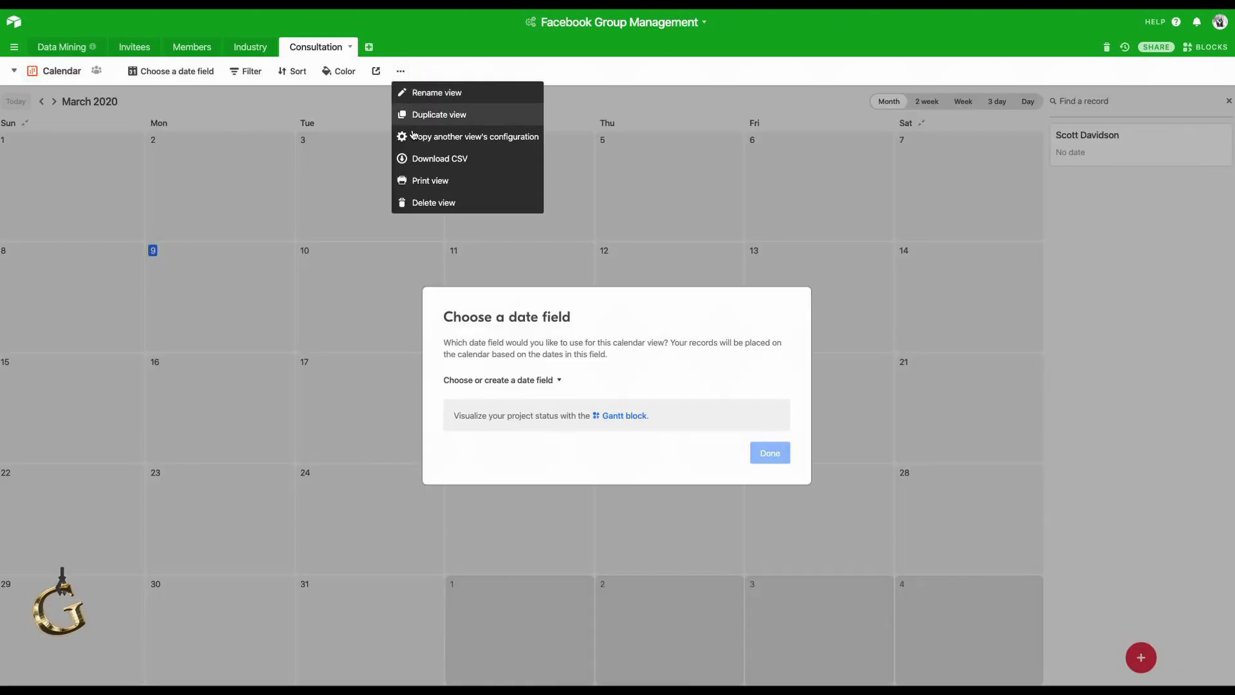
left_click(418, 199)
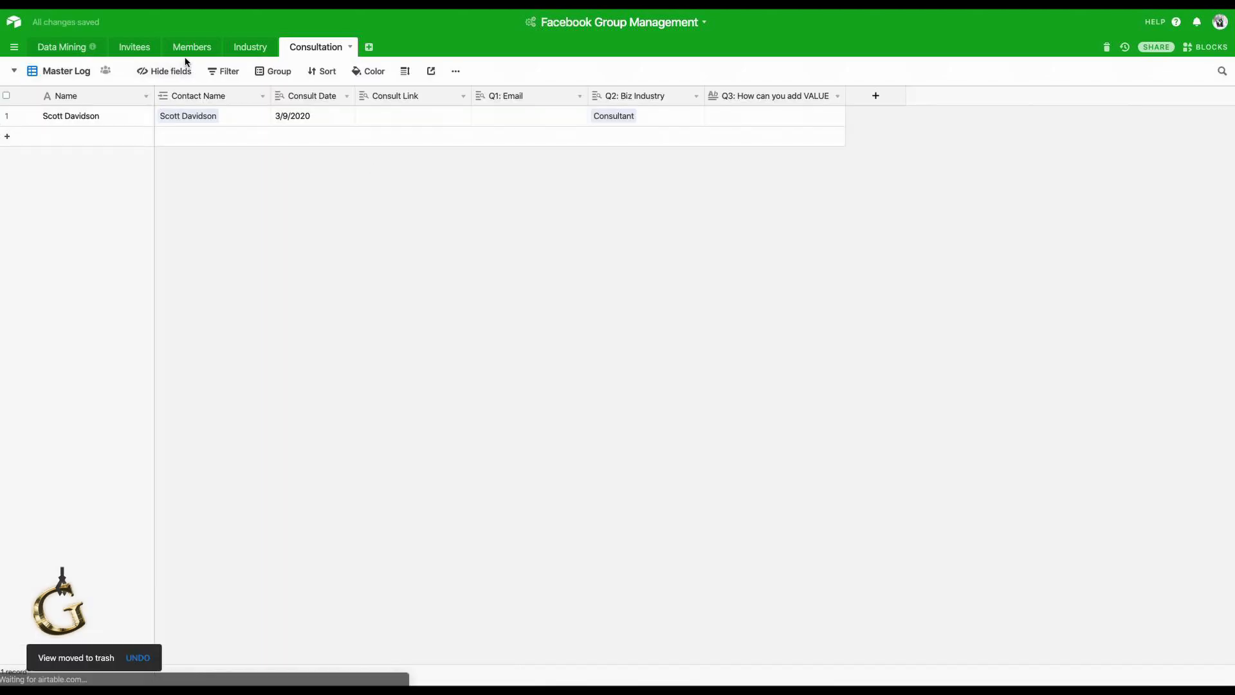
left_click(186, 49)
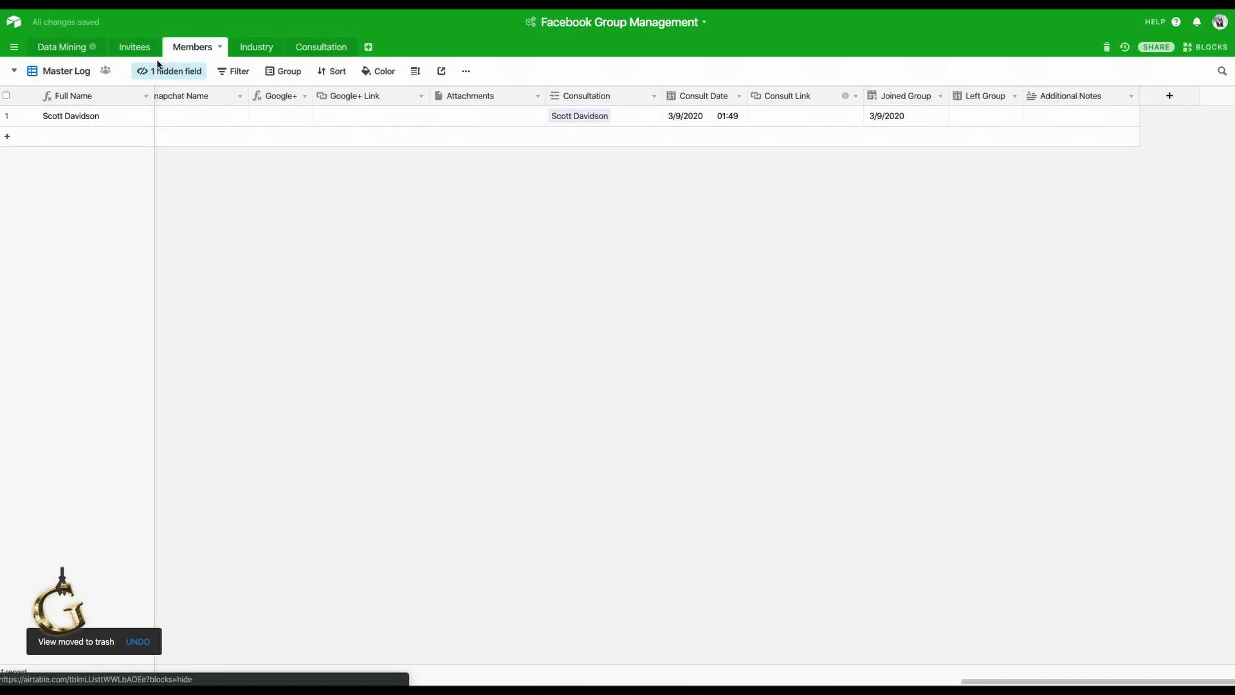
Glance at the Members view list, then go back to the Consultation table.
left_click(77, 71)
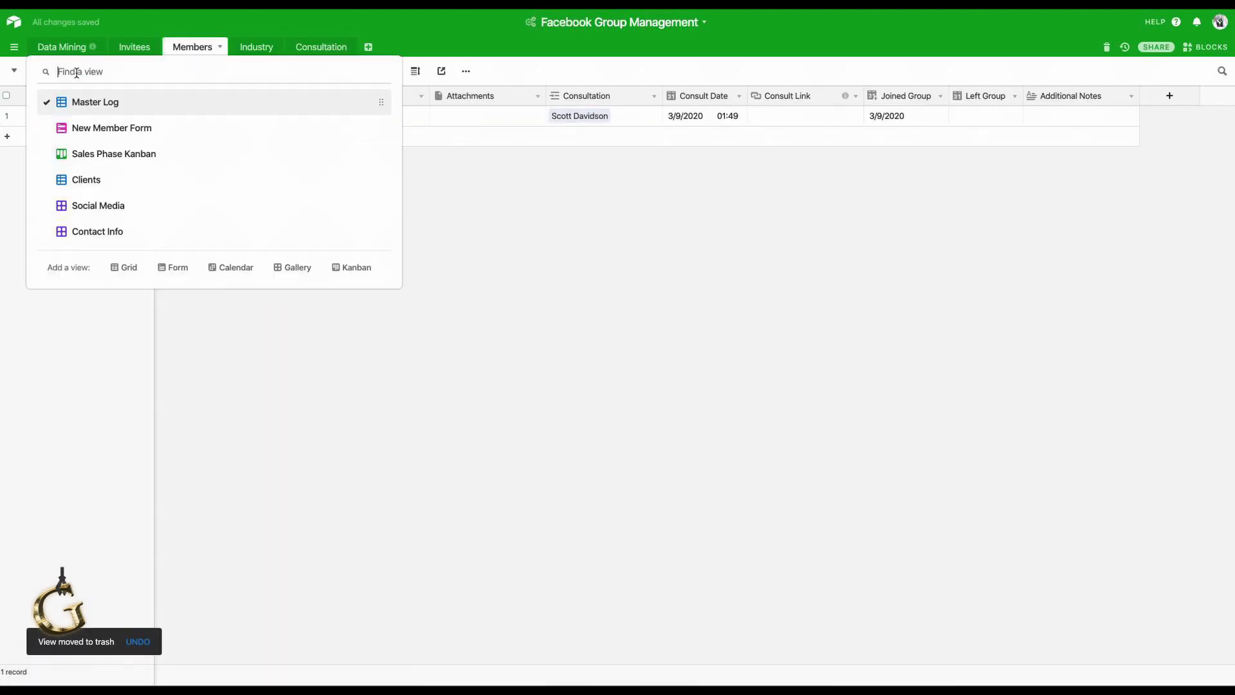
left_click(472, 239)
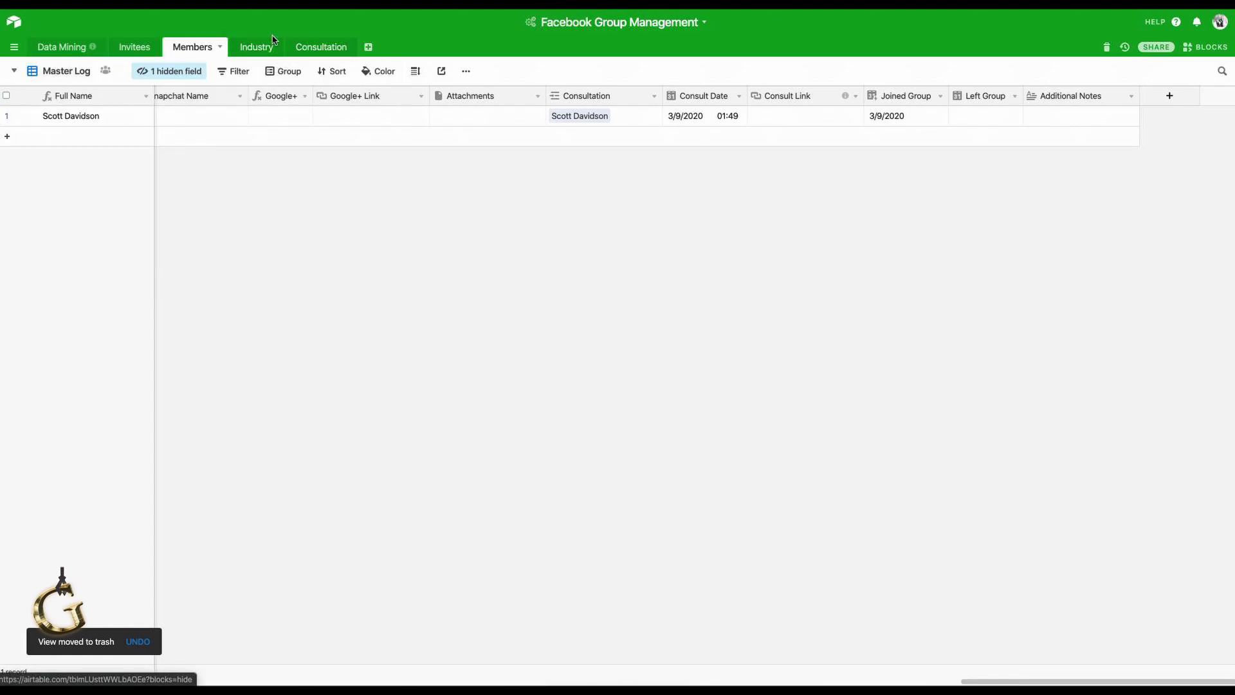
left_click(318, 48)
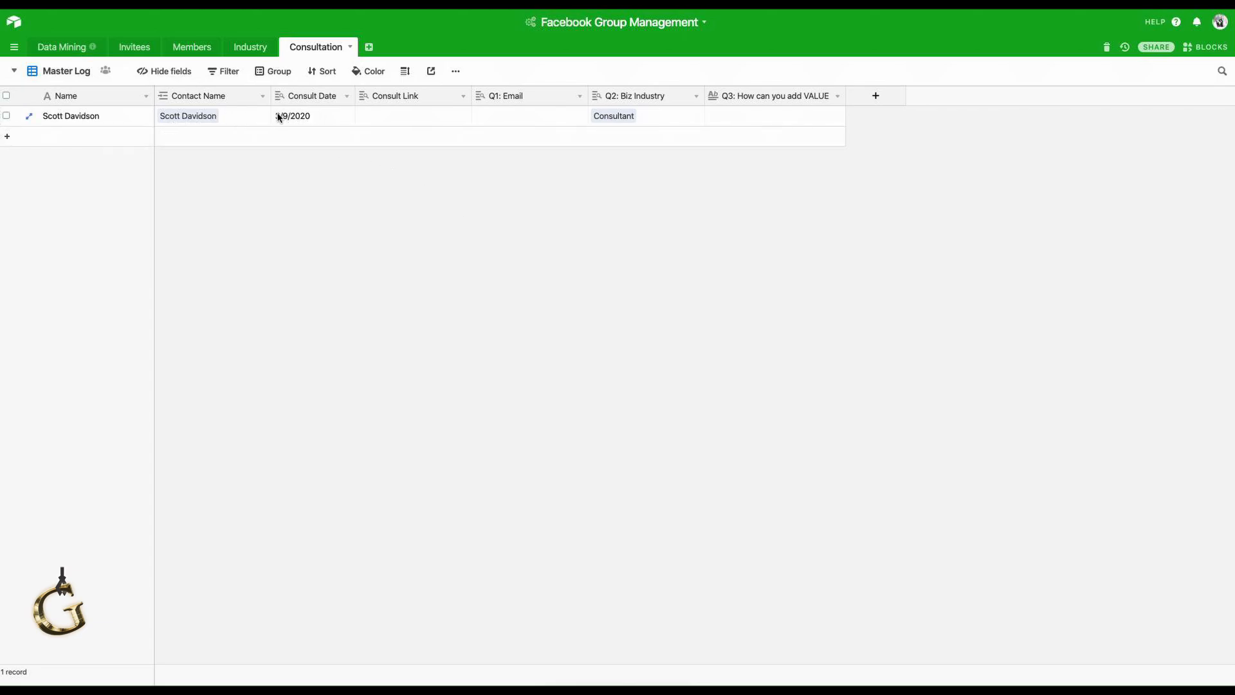
Inspect row 1's Consult Link, Q1: Email, Q2: Biz Industry and Q3 cells.
left_click(389, 119)
left_click(717, 202)
left_click(521, 118)
left_click(740, 262)
left_click(547, 117)
left_click(663, 115)
left_click(774, 115)
Create a form view named Form, hiding the Name and Contact Name questions to leave Q3.
left_click(62, 71)
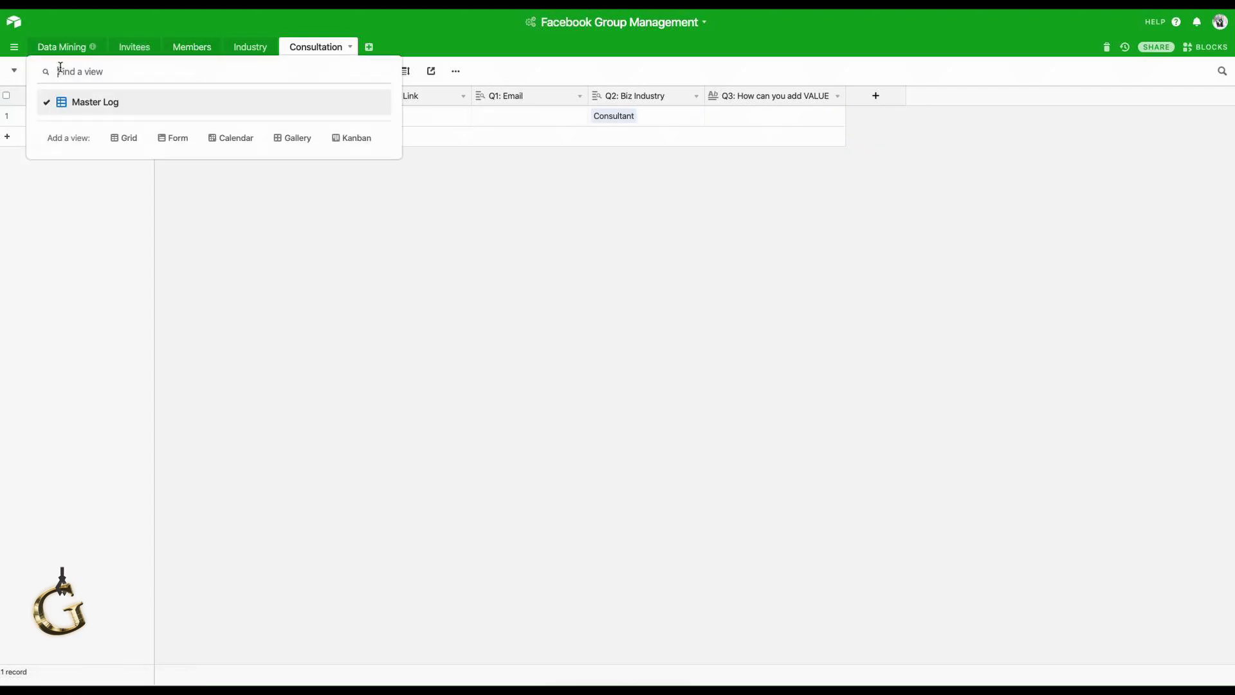
left_click(168, 137)
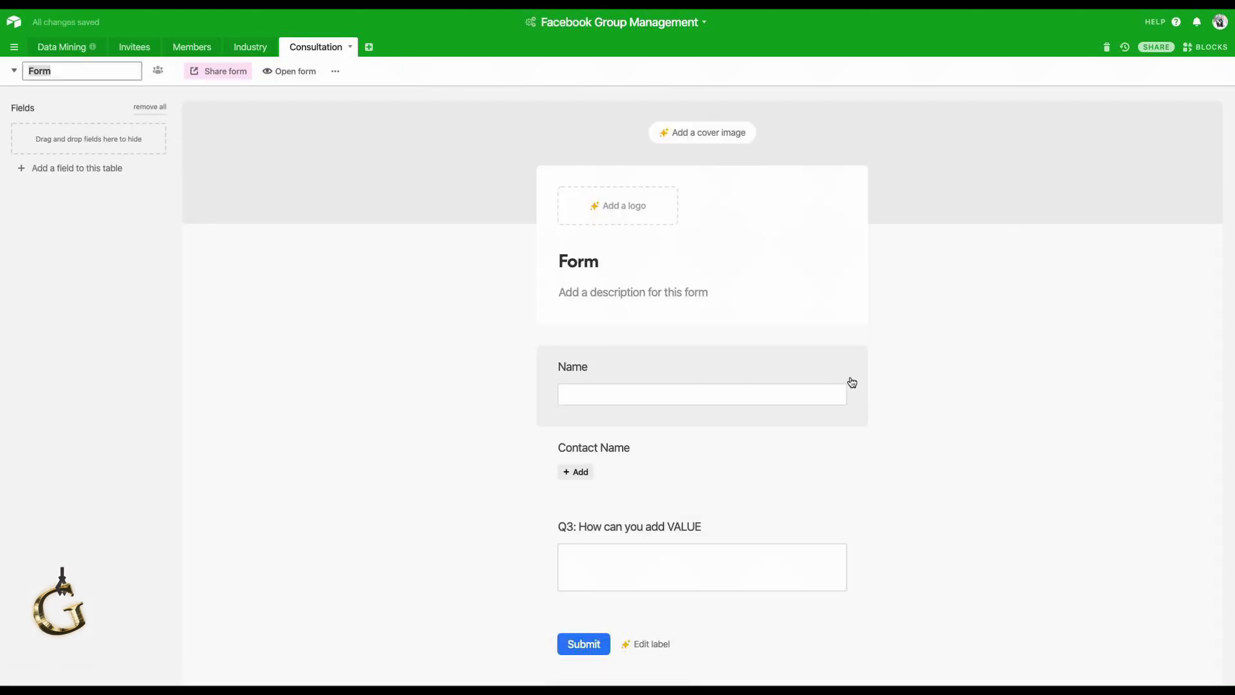
left_click(926, 370)
scroll(924, 369, "down", 1)
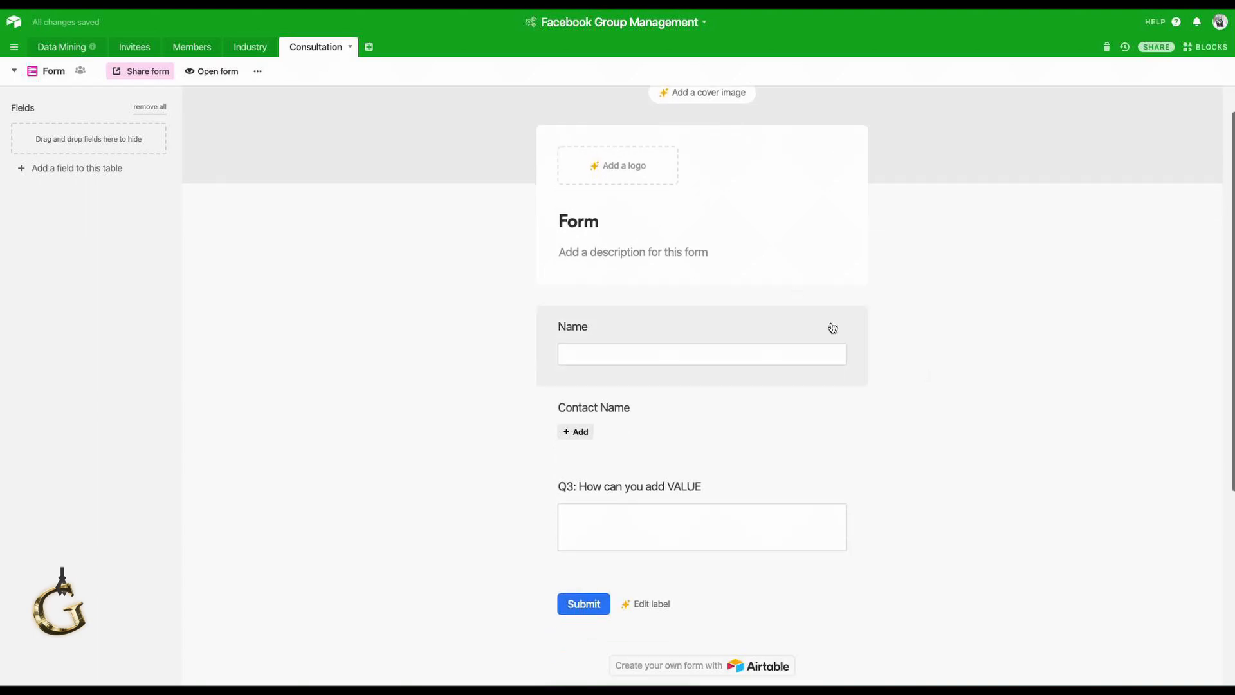
left_click(838, 329)
left_click(850, 330)
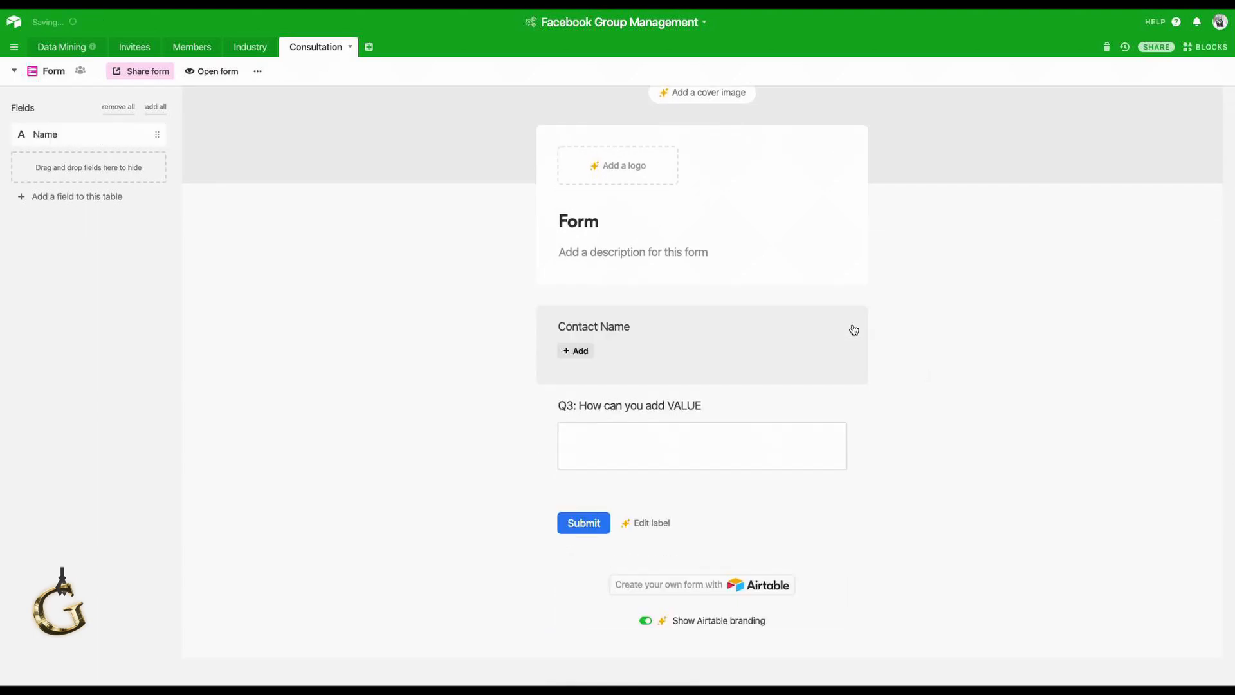
left_click(854, 329)
left_click(853, 330)
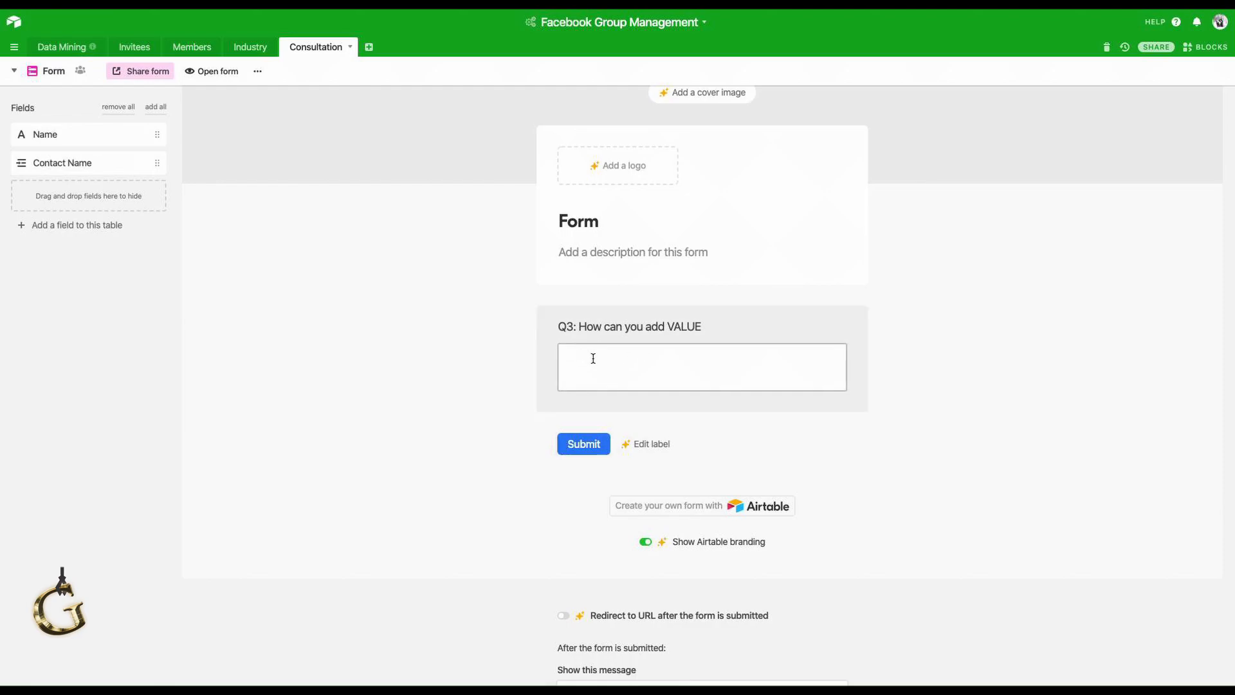
left_click(613, 360)
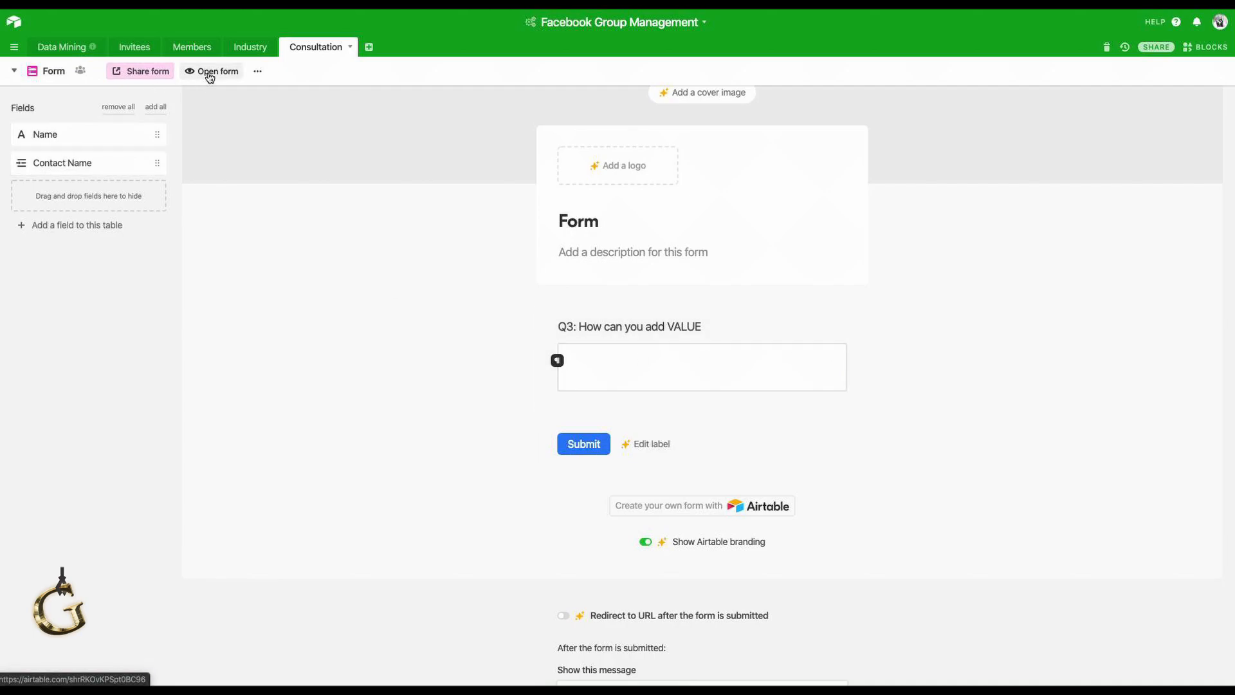
Return to the Consultation table's Master Log grid view.
left_click(244, 57)
left_click(301, 54)
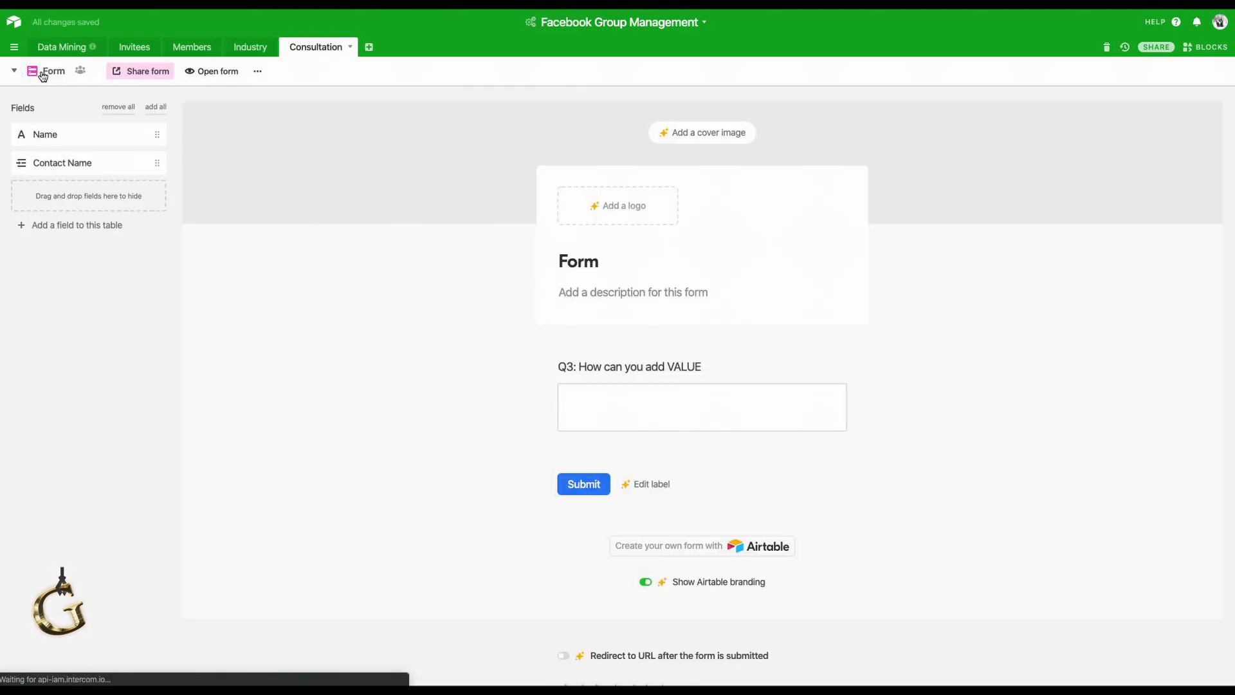
left_click(42, 73)
left_click(77, 101)
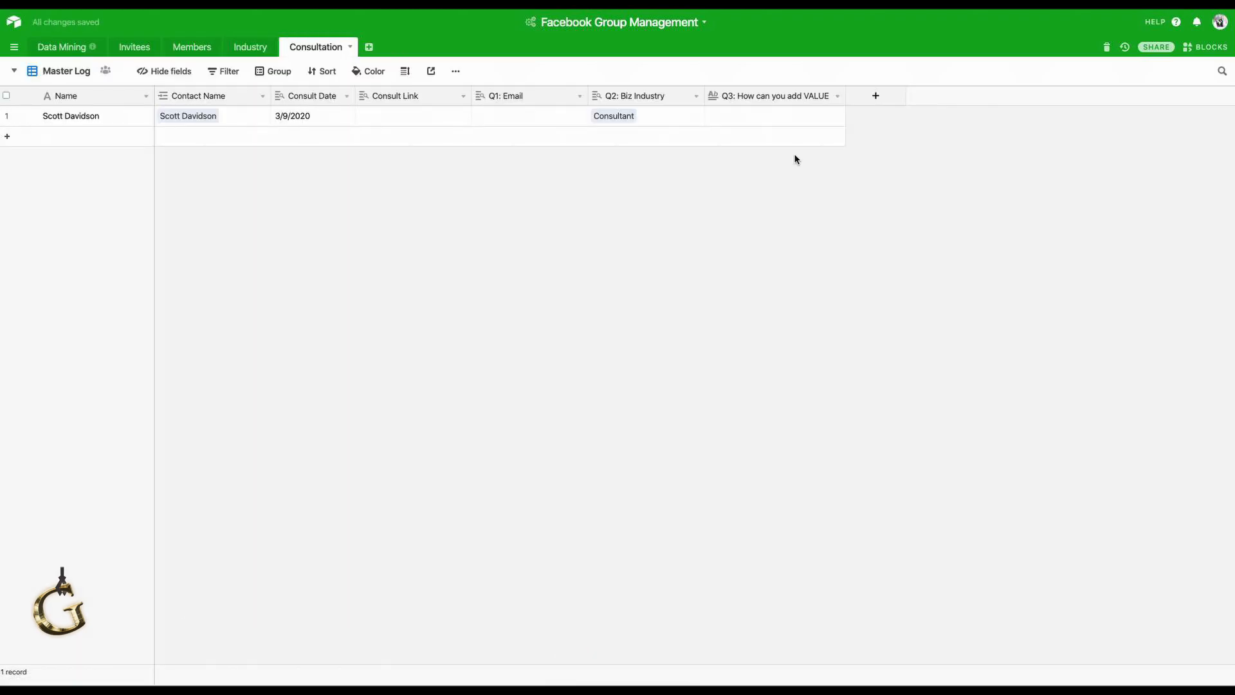
Cycle through Invitees, Data Mining, Members and Consultation tables checking the links, ending on Data Mining.
left_click(770, 114)
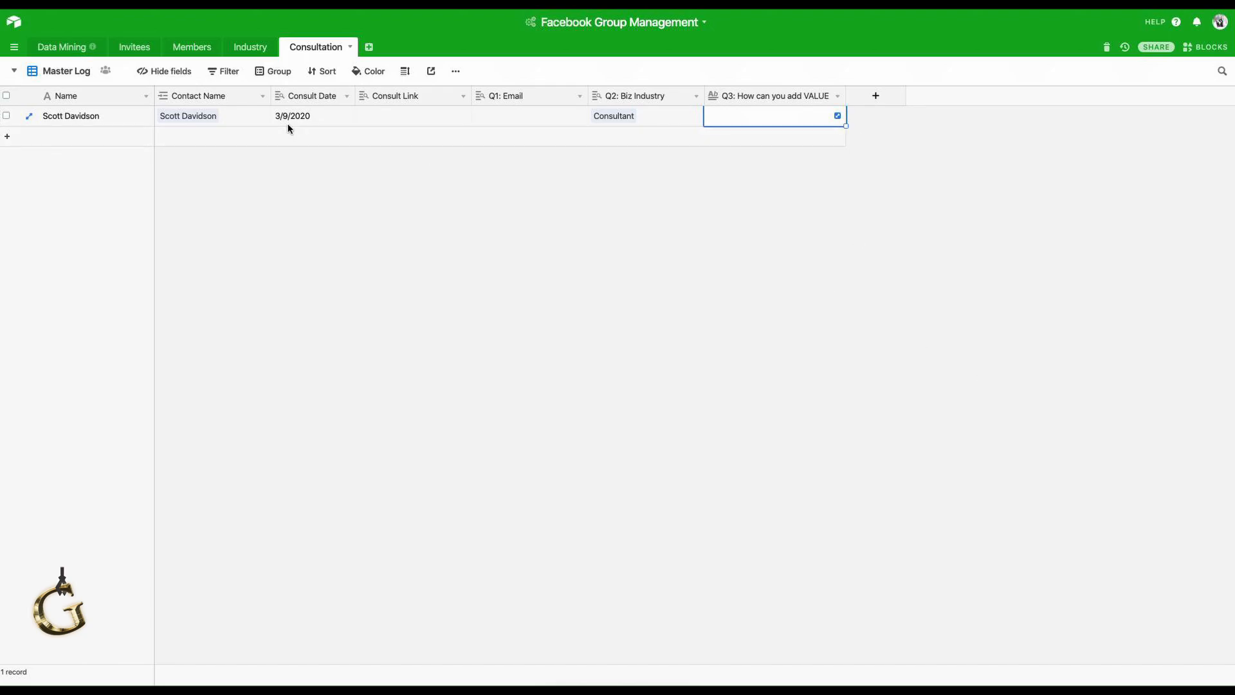
left_click(126, 56)
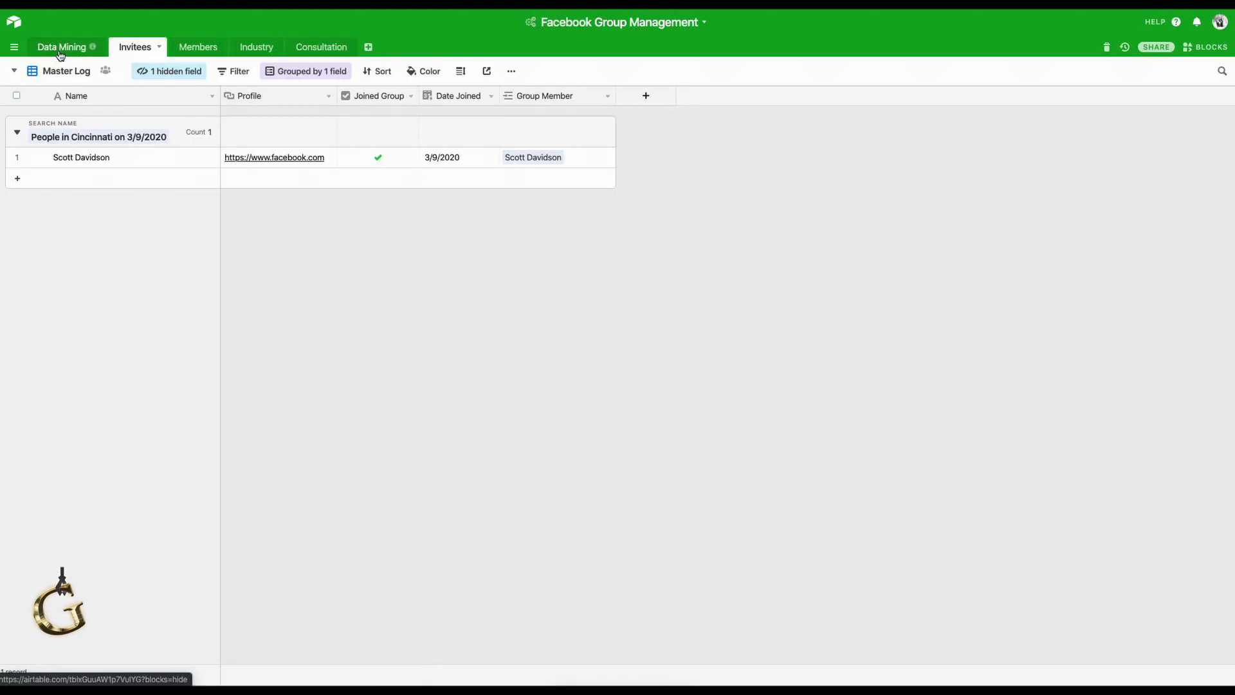
left_click(60, 54)
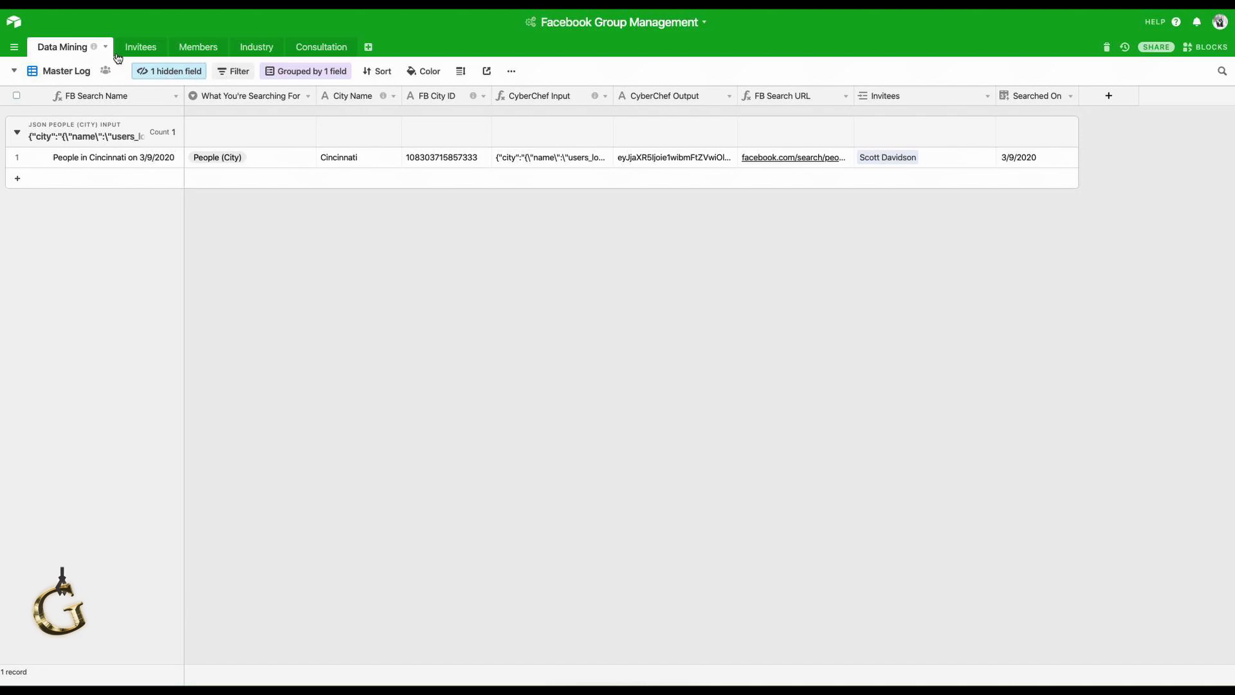
left_click(156, 47)
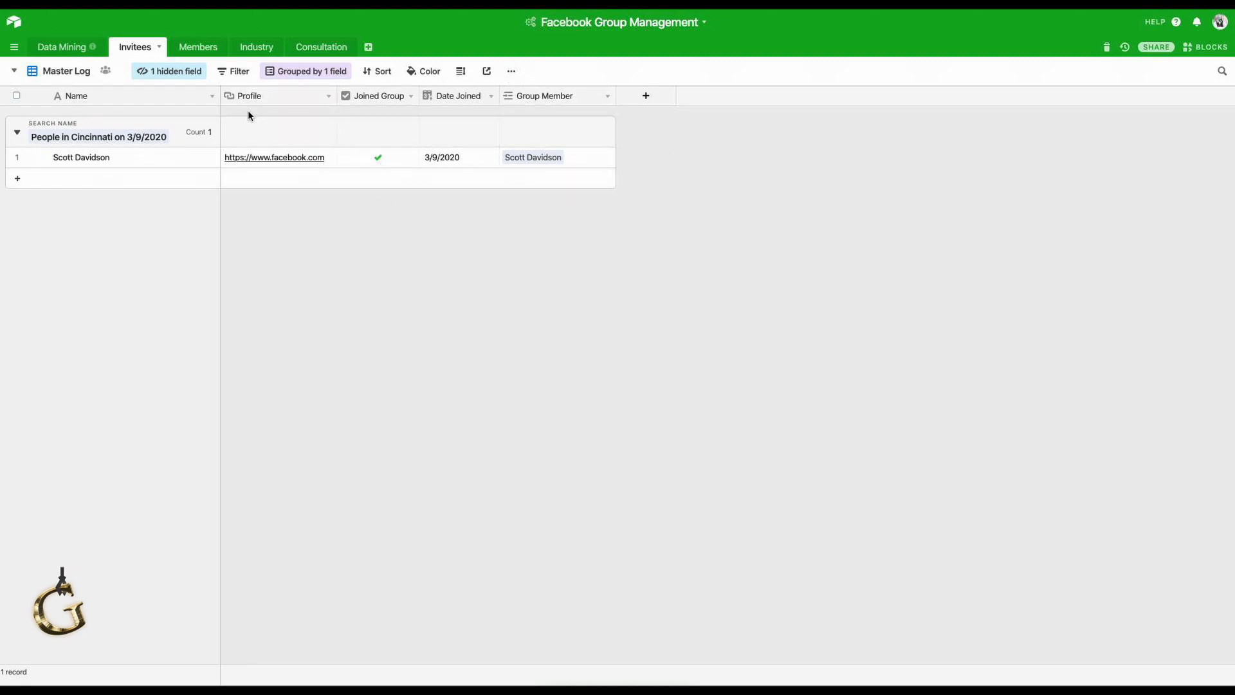
left_click(194, 52)
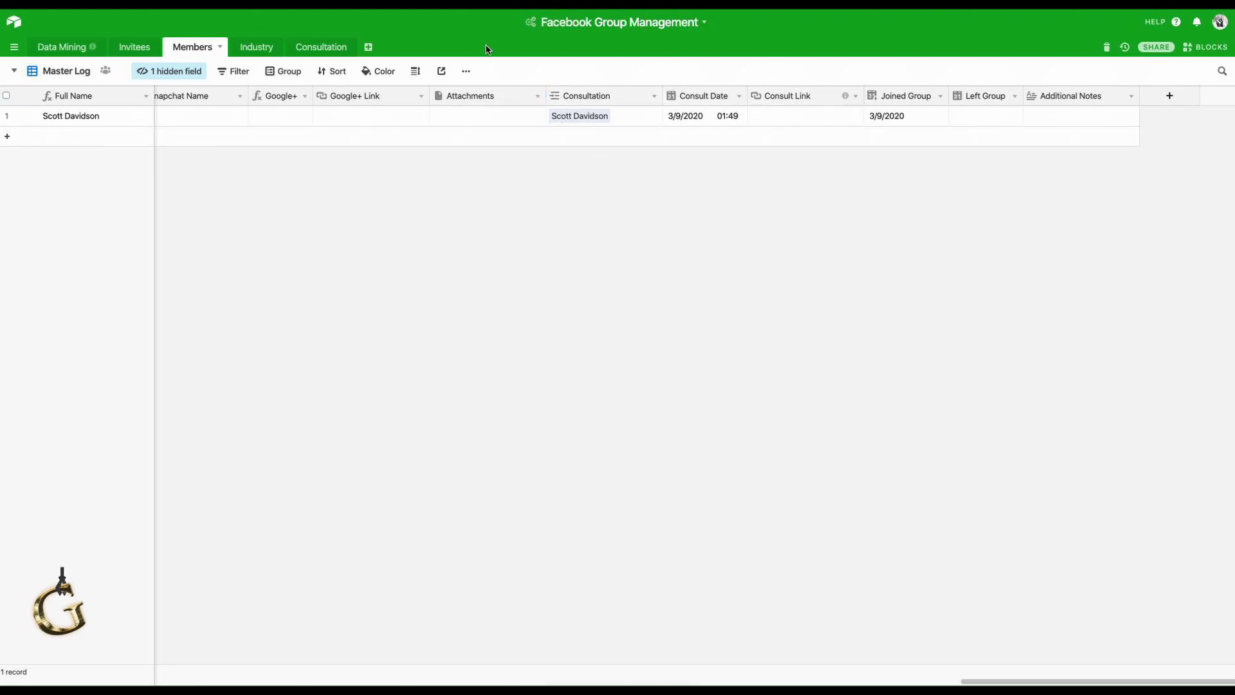
left_click(324, 48)
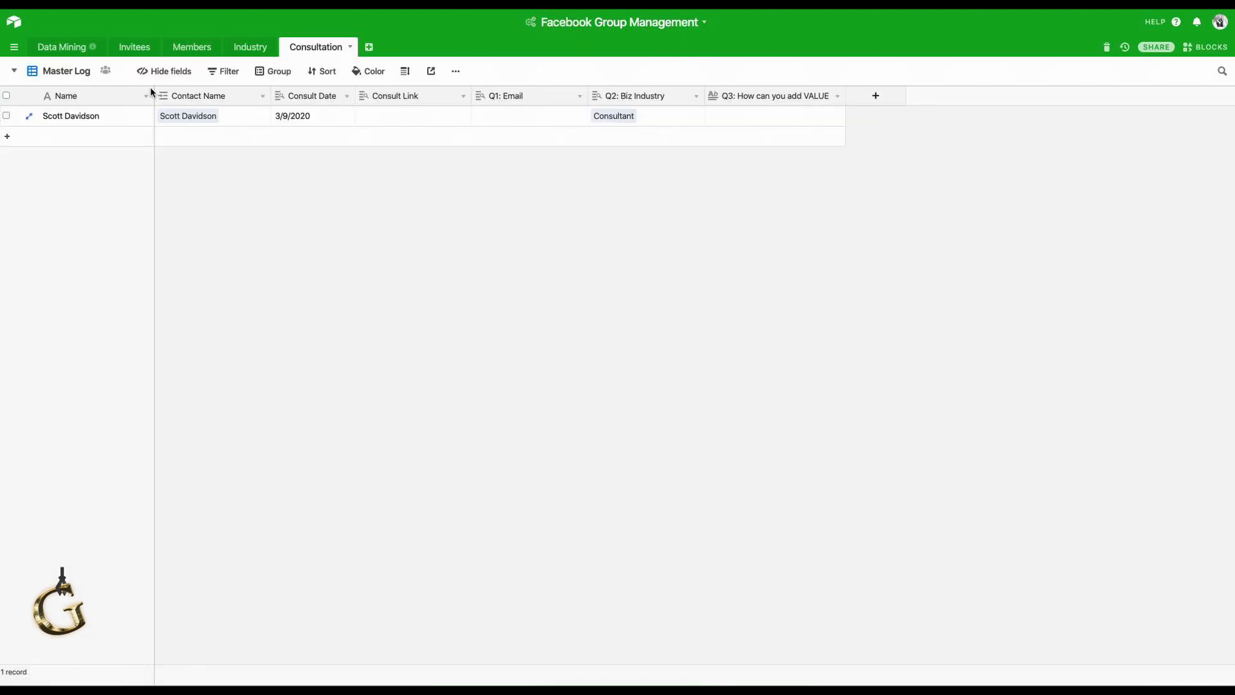
left_click(65, 47)
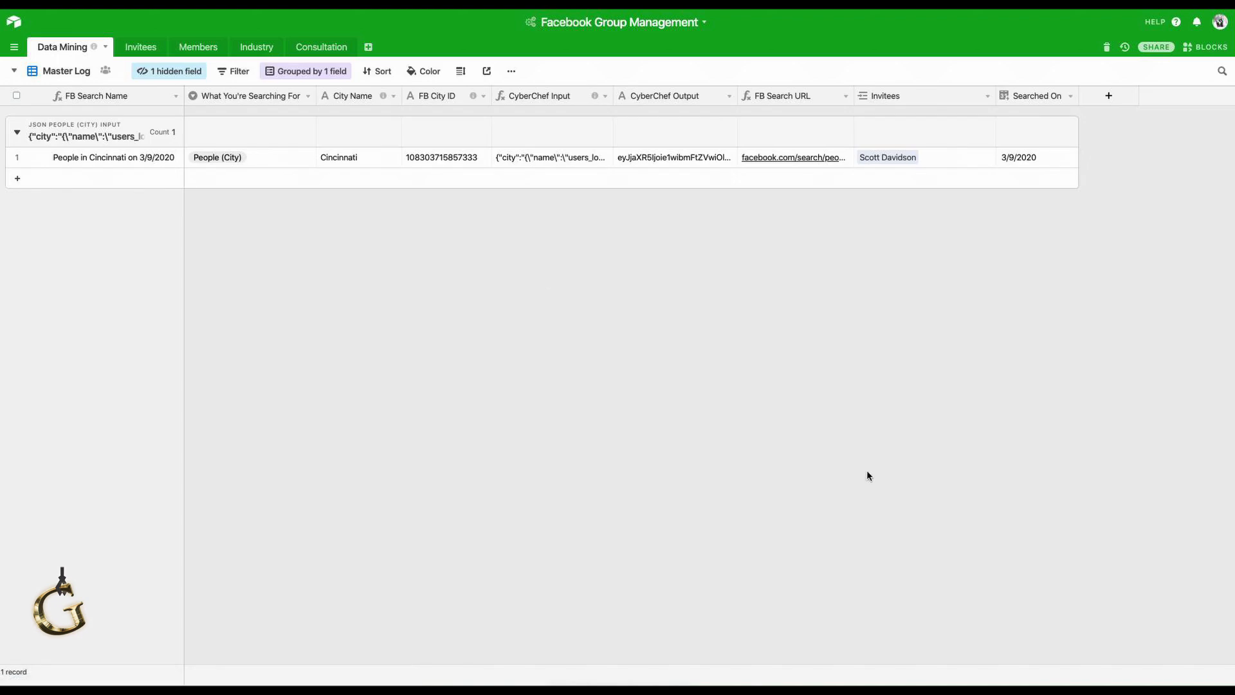